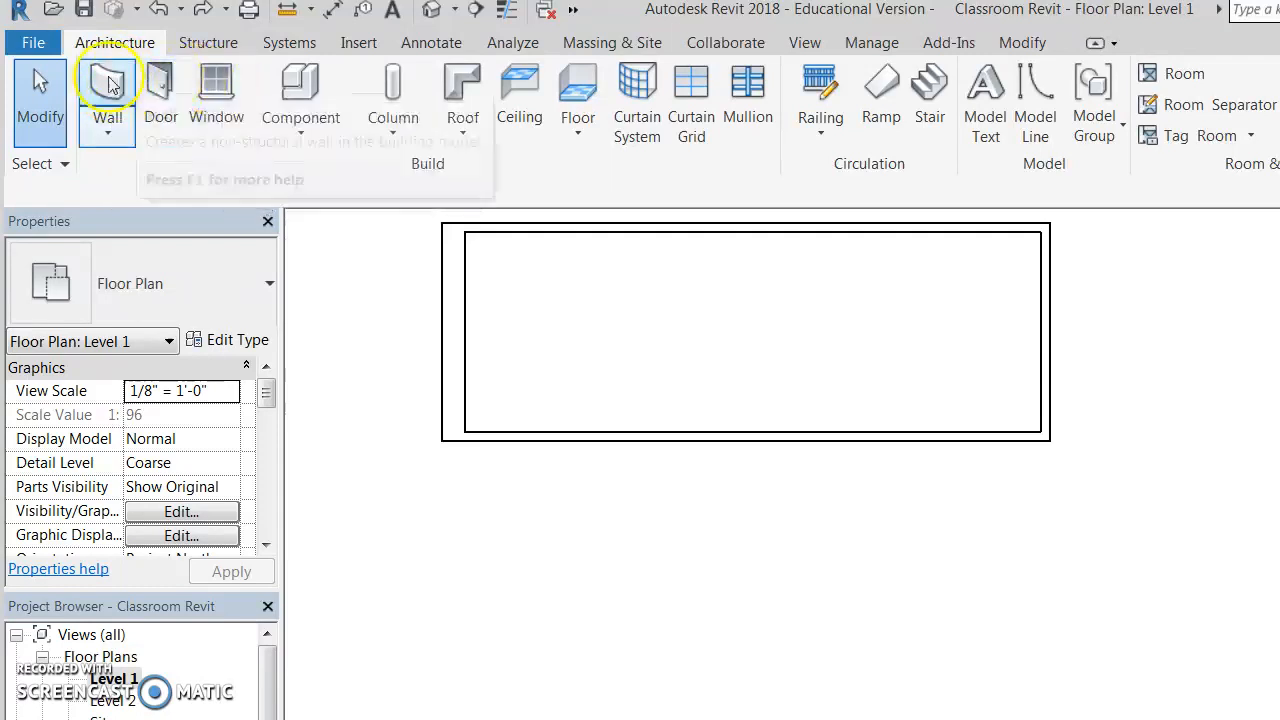
Activate the Door tool on Level 1 and open the door type list, showing Single-Flush 36" x 84".
click(165, 84)
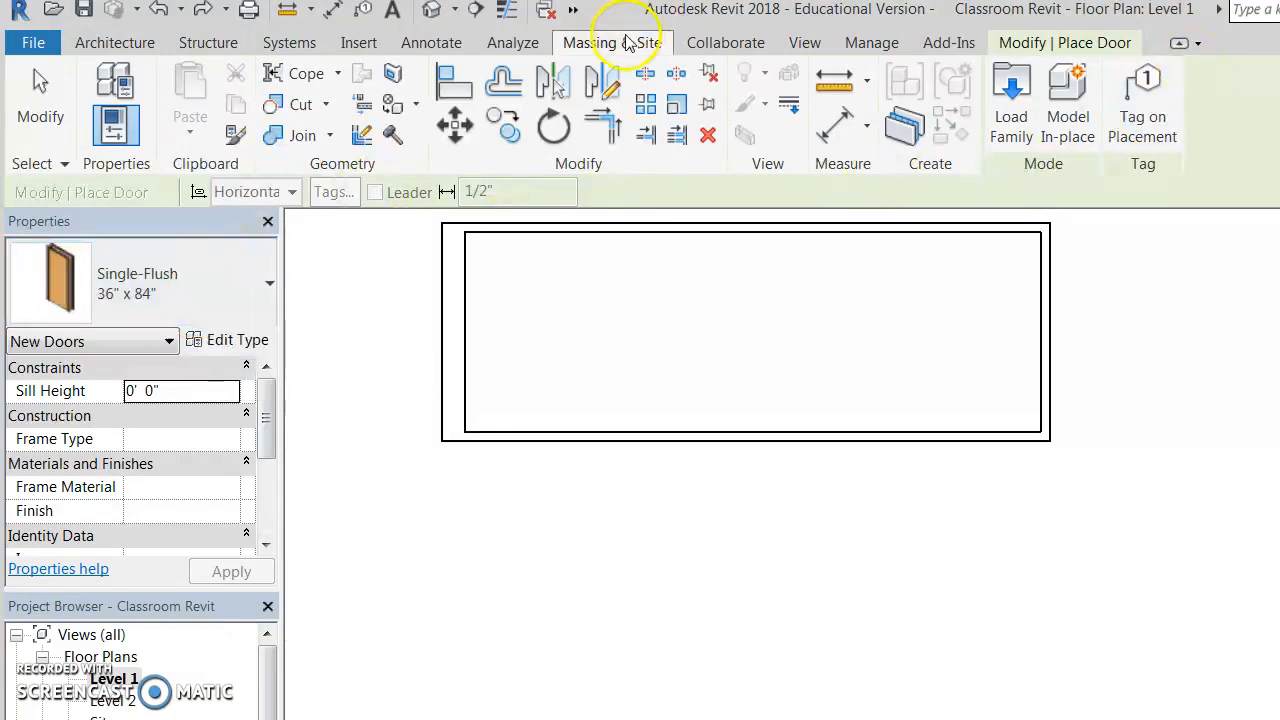
click(118, 44)
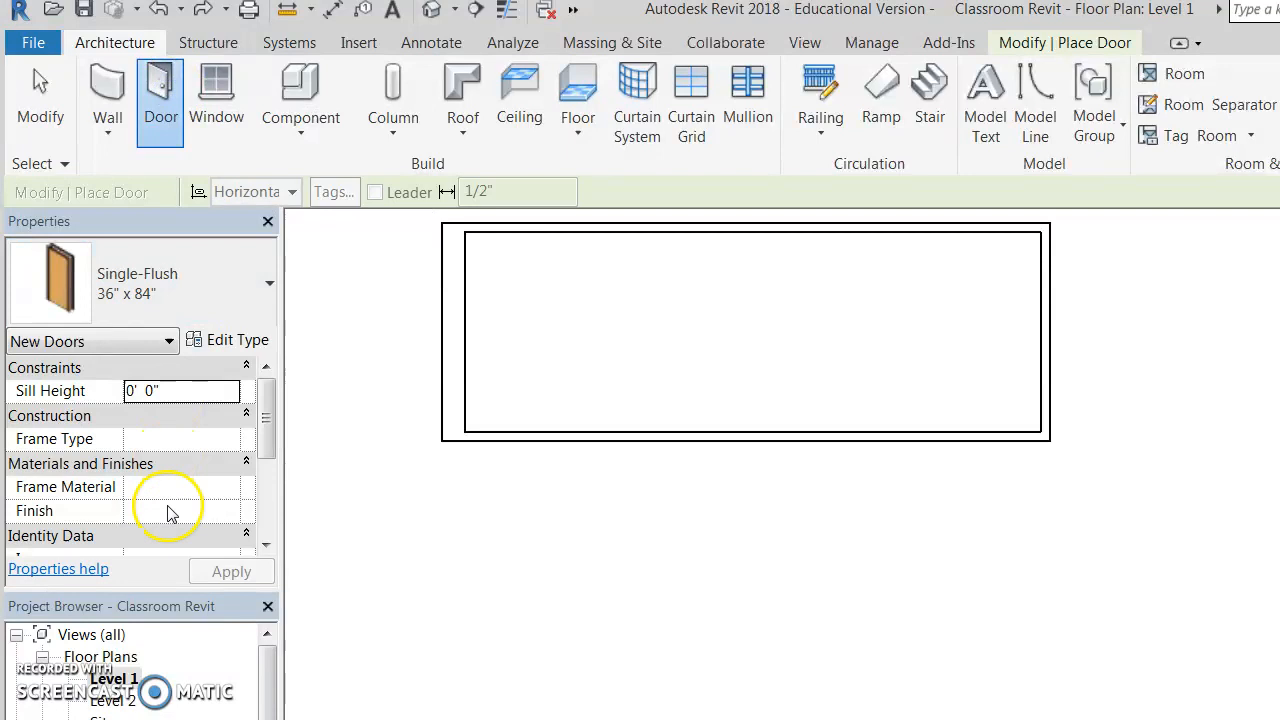
click(116, 285)
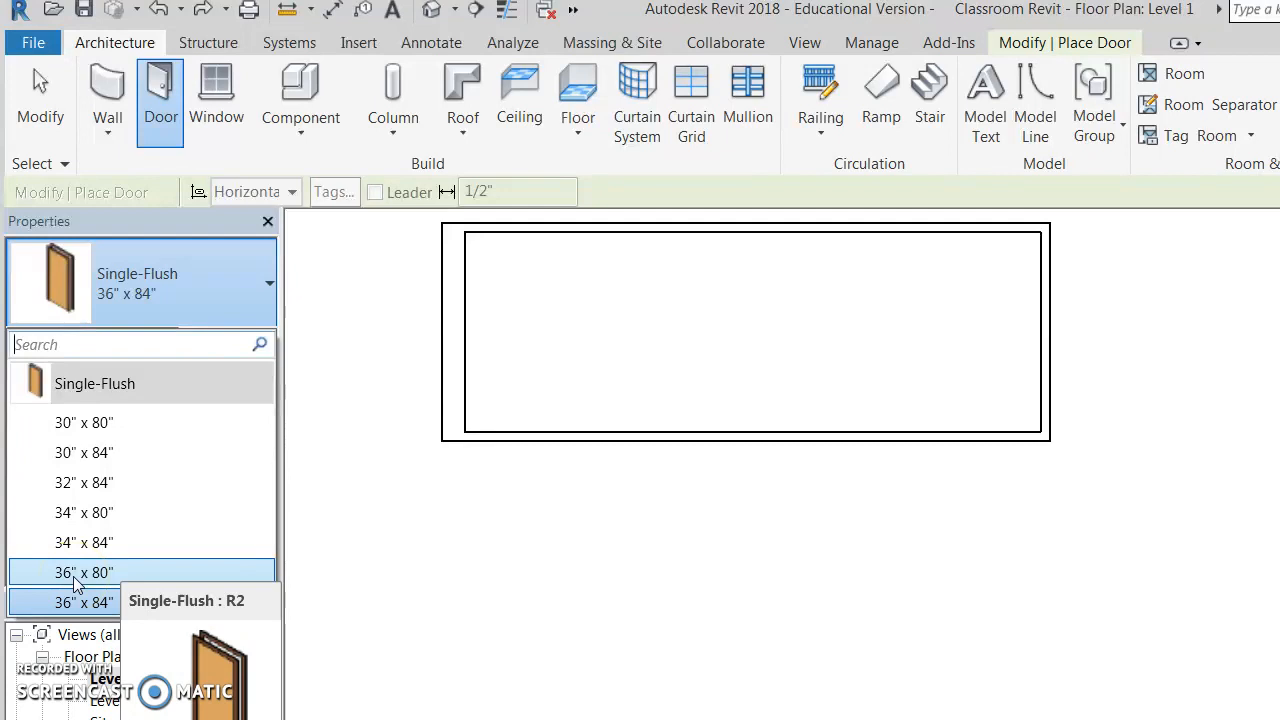
click(258, 267)
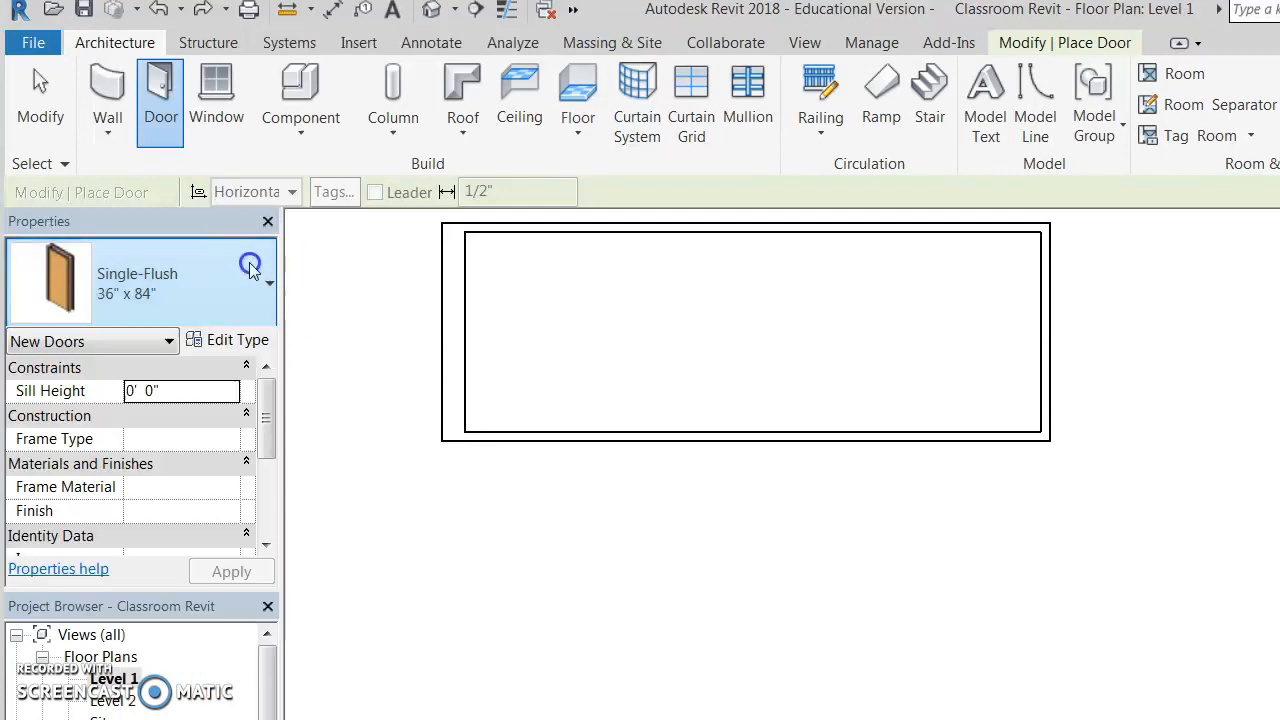
click(238, 340)
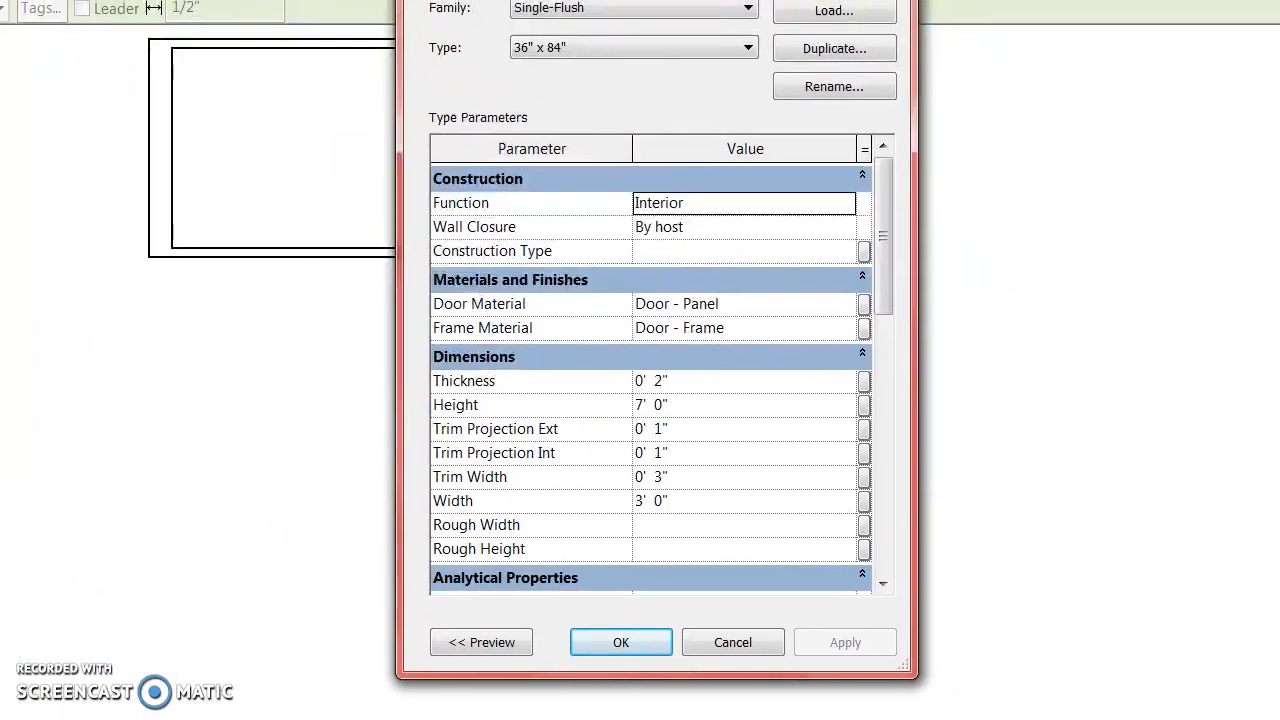
click(648, 417)
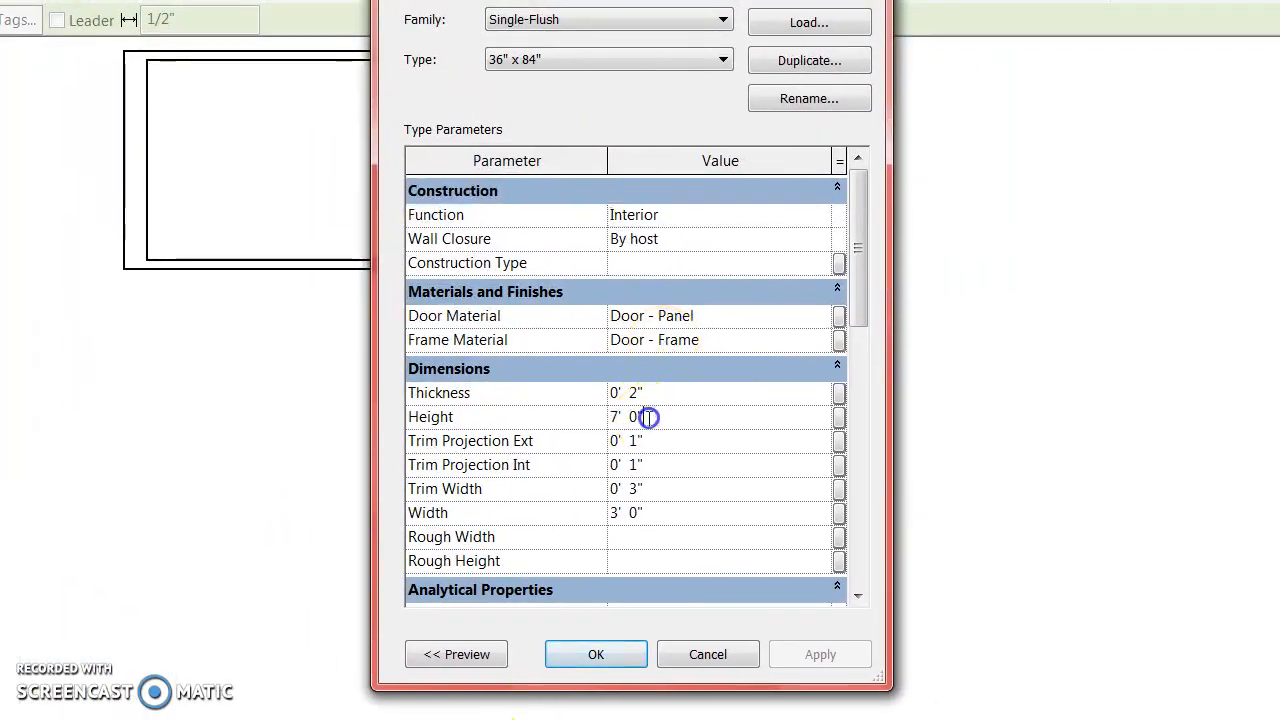
click(616, 417)
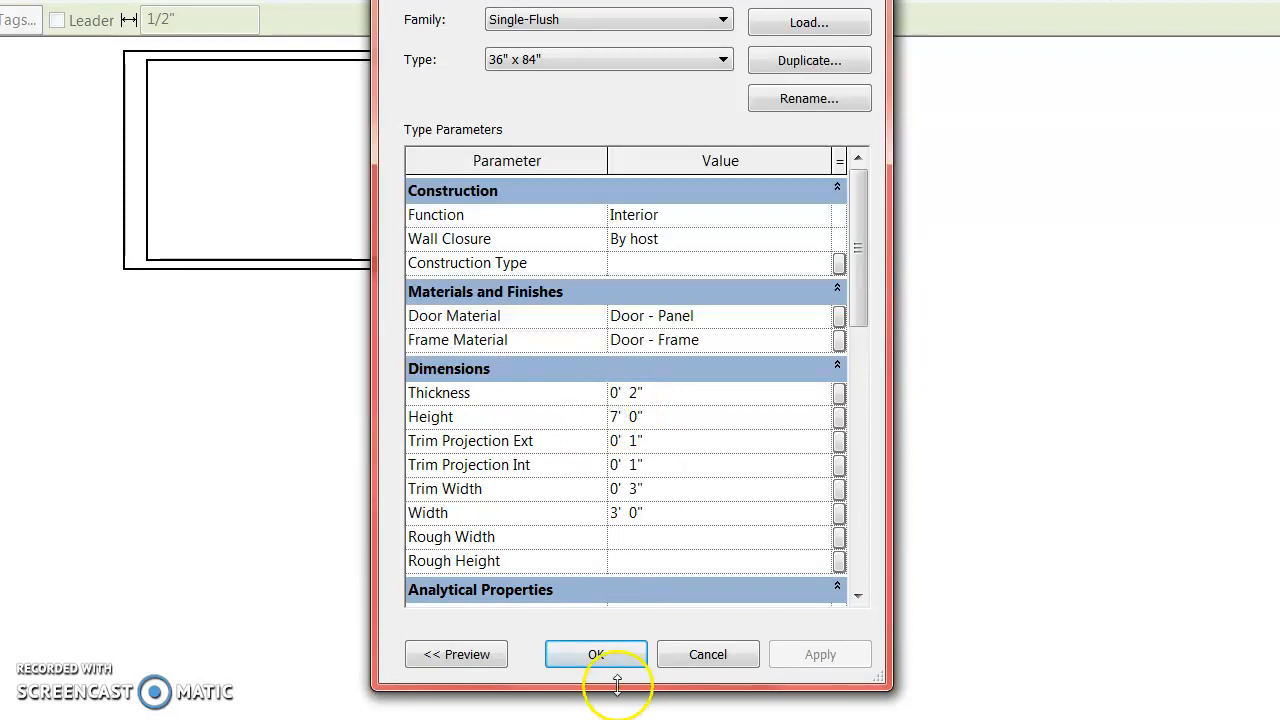
click(617, 514)
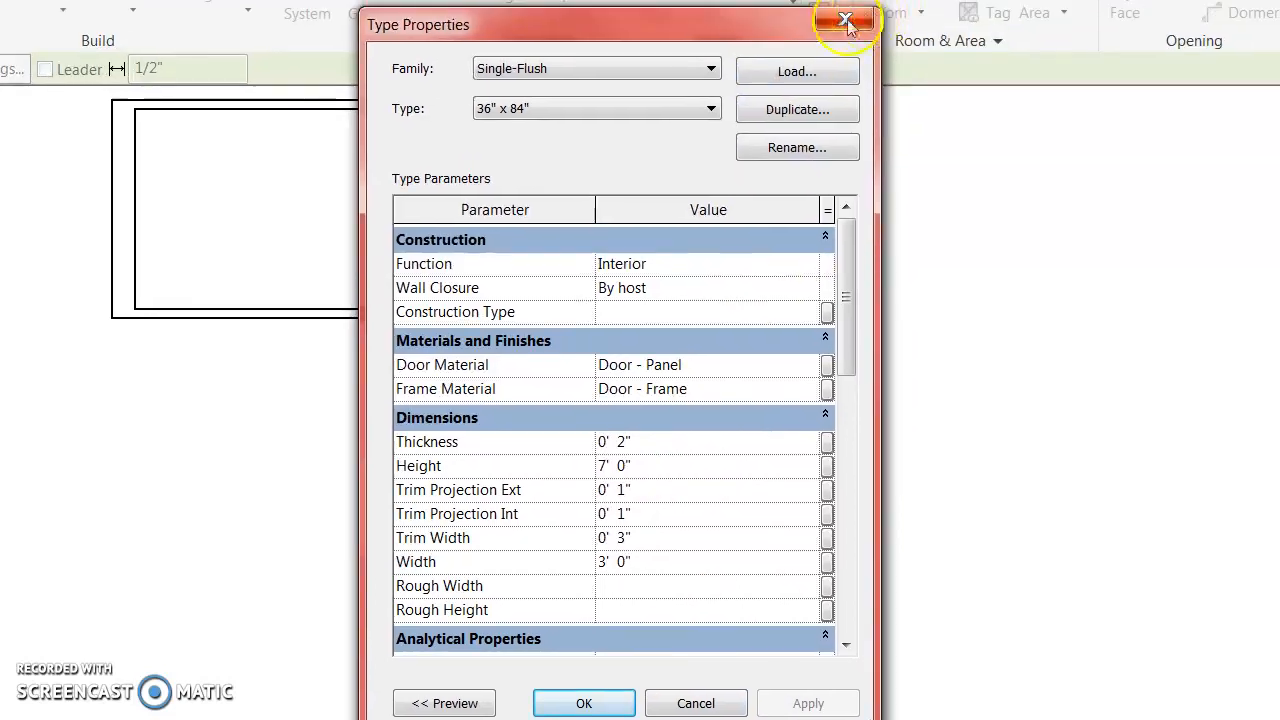
click(852, 22)
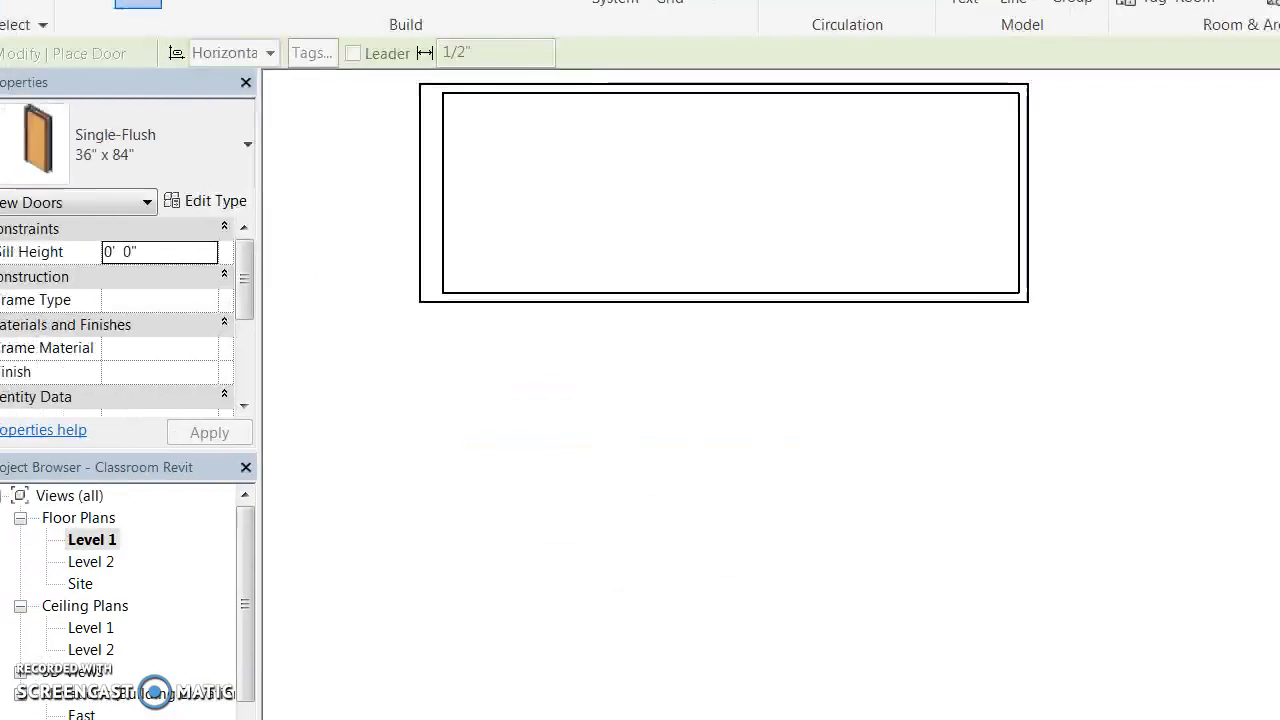
Choose the Single-Flush 36" x 80" door and place it in the bottom wall near the left.
click(245, 140)
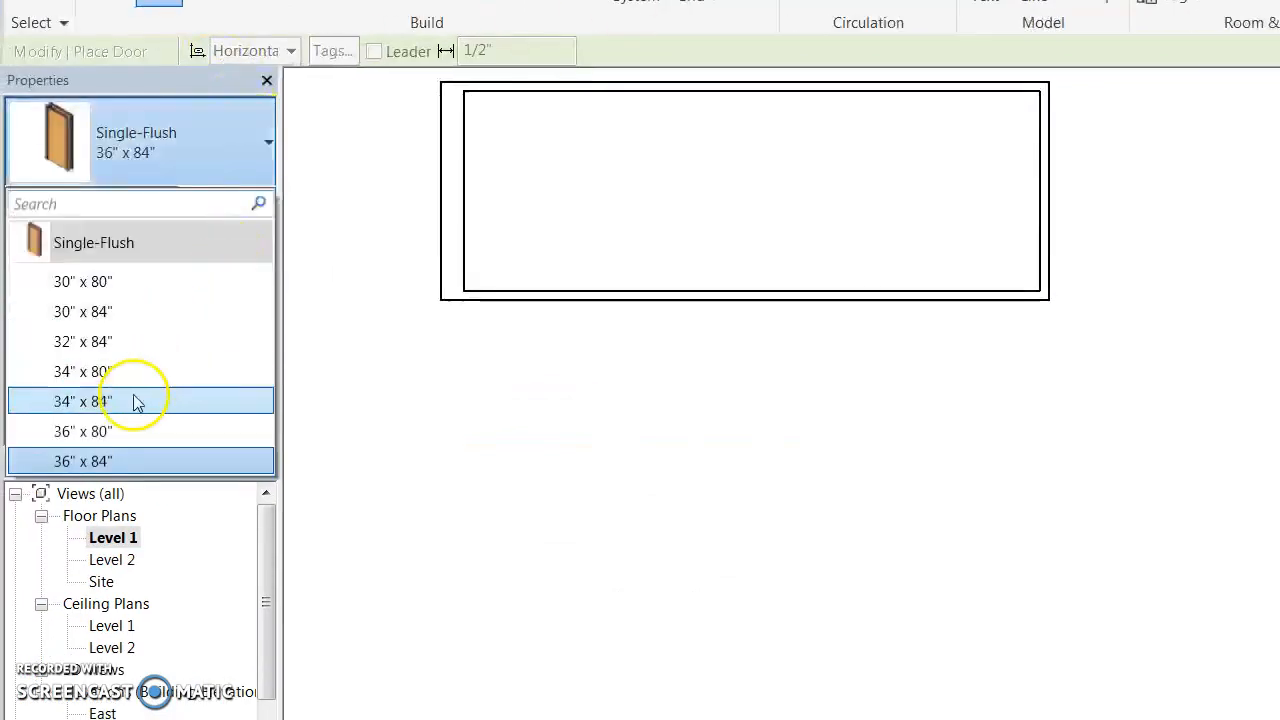
click(128, 433)
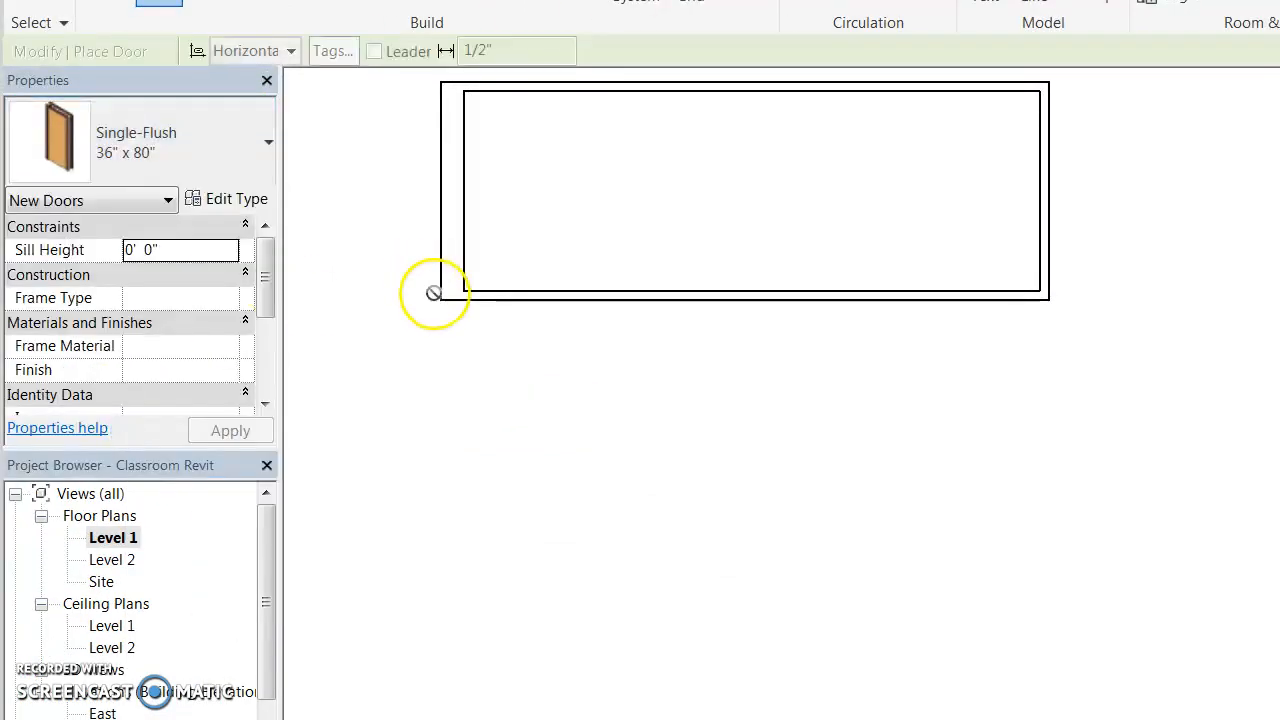
click(594, 13)
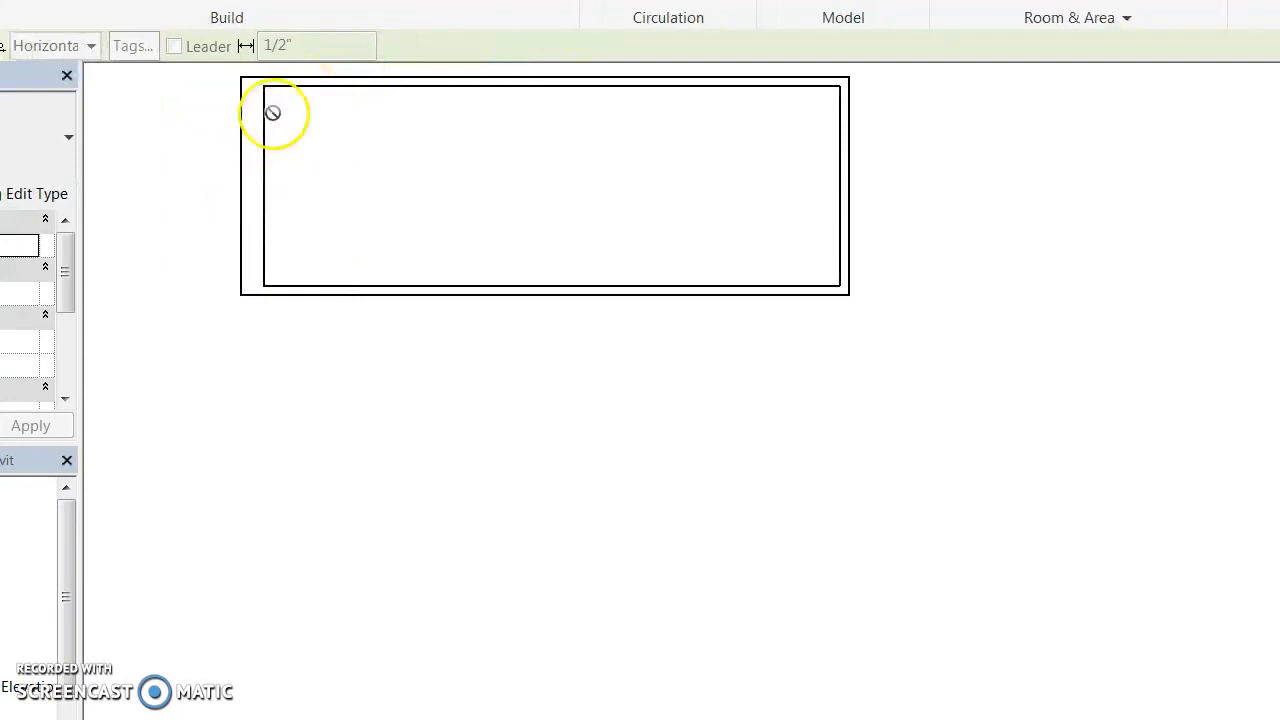
click(294, 290)
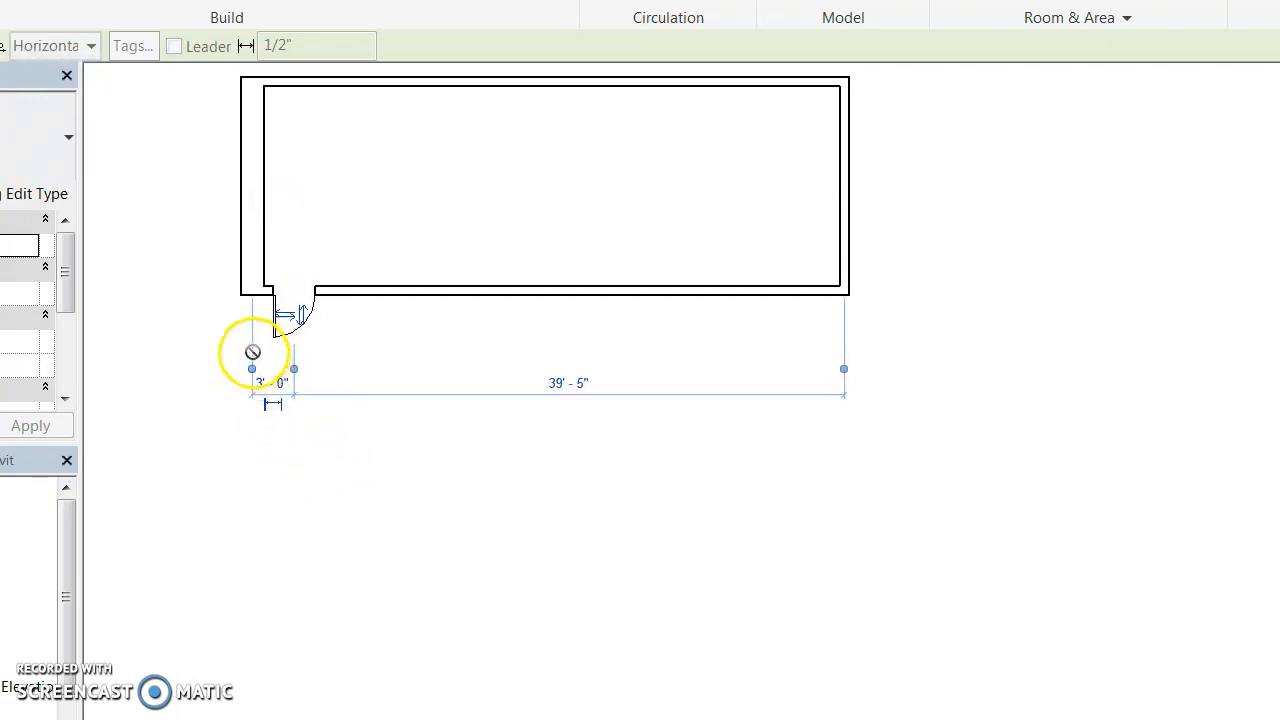
Set the door's offset from the left corner to 4' - 8".
click(273, 401)
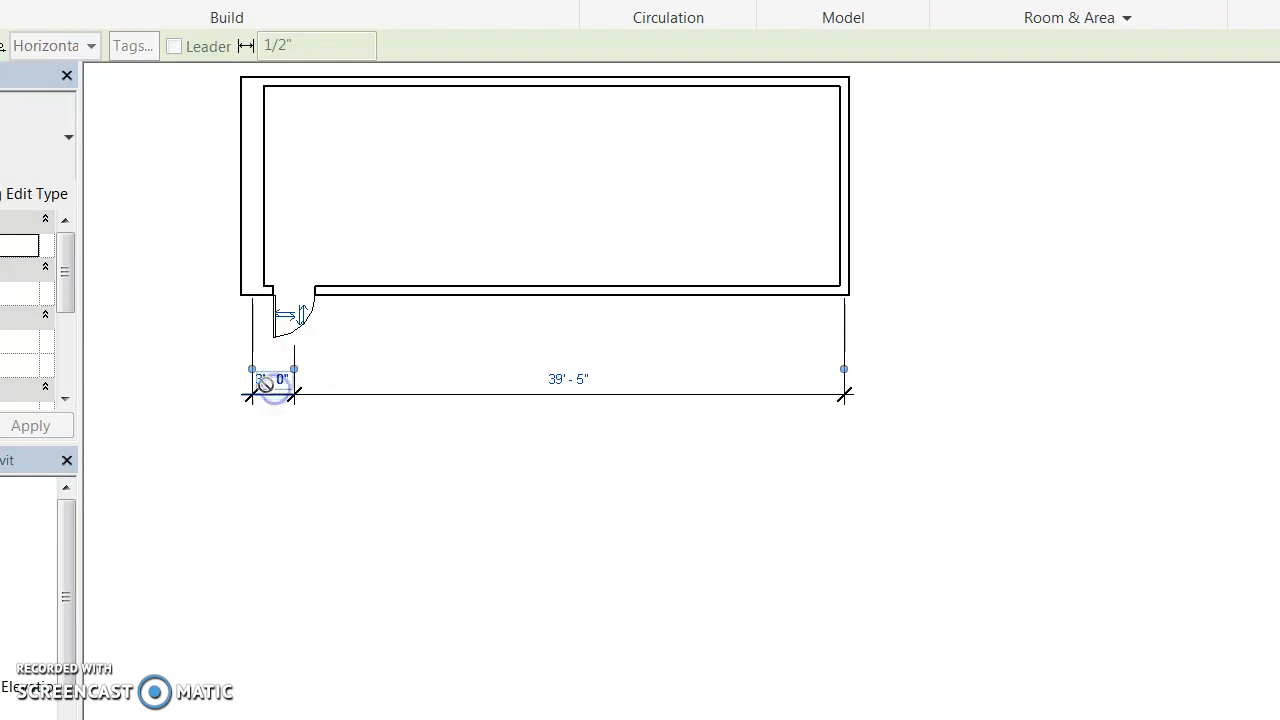
click(271, 379)
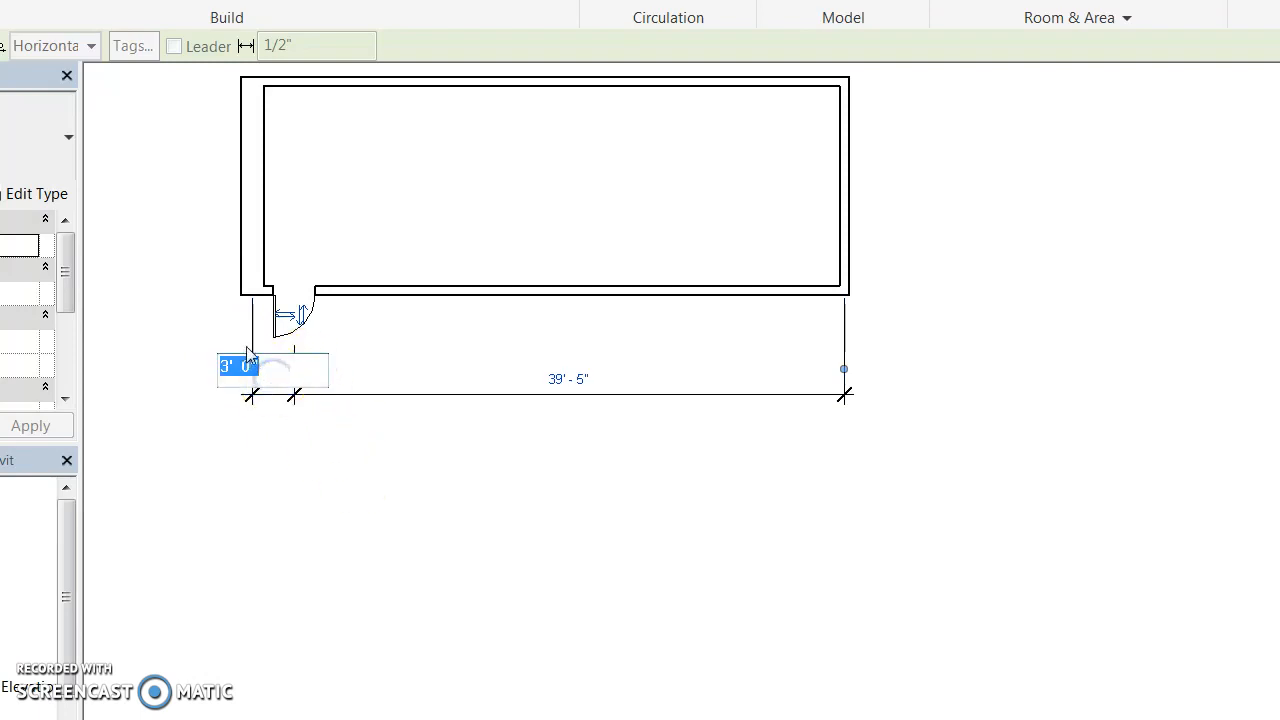
text(2)
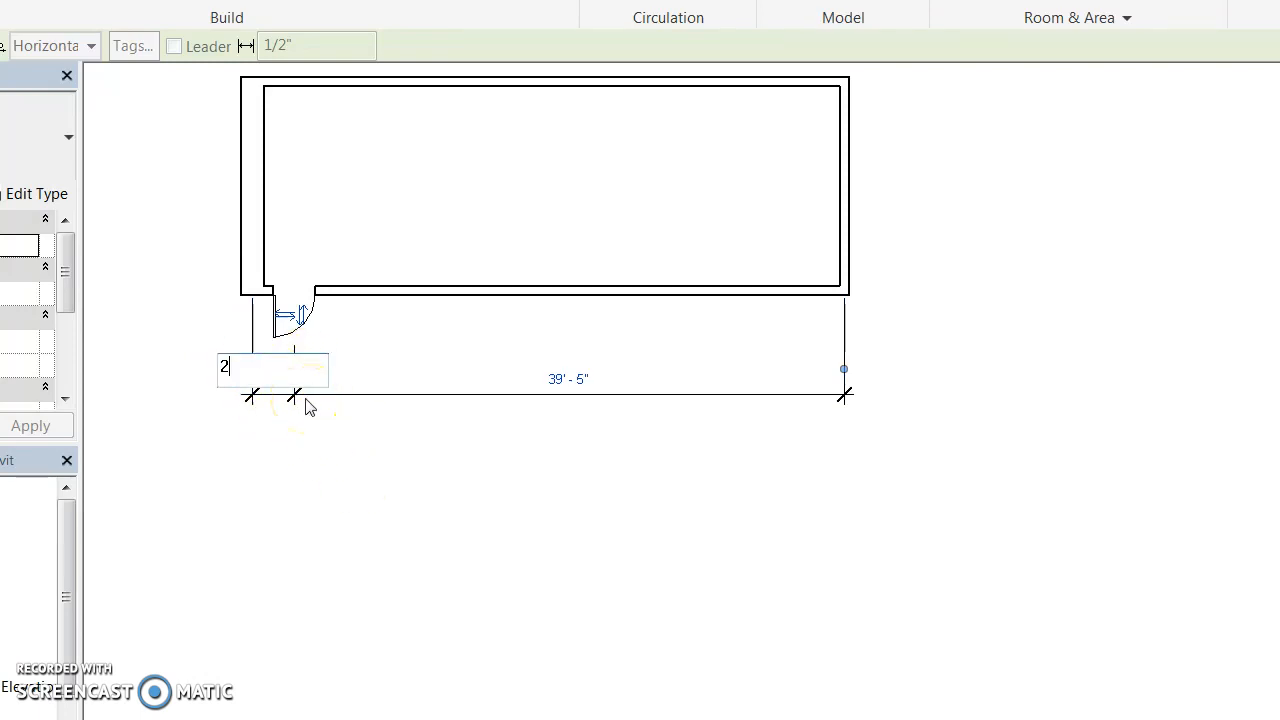
text(' - )
text(3")
key(Return)
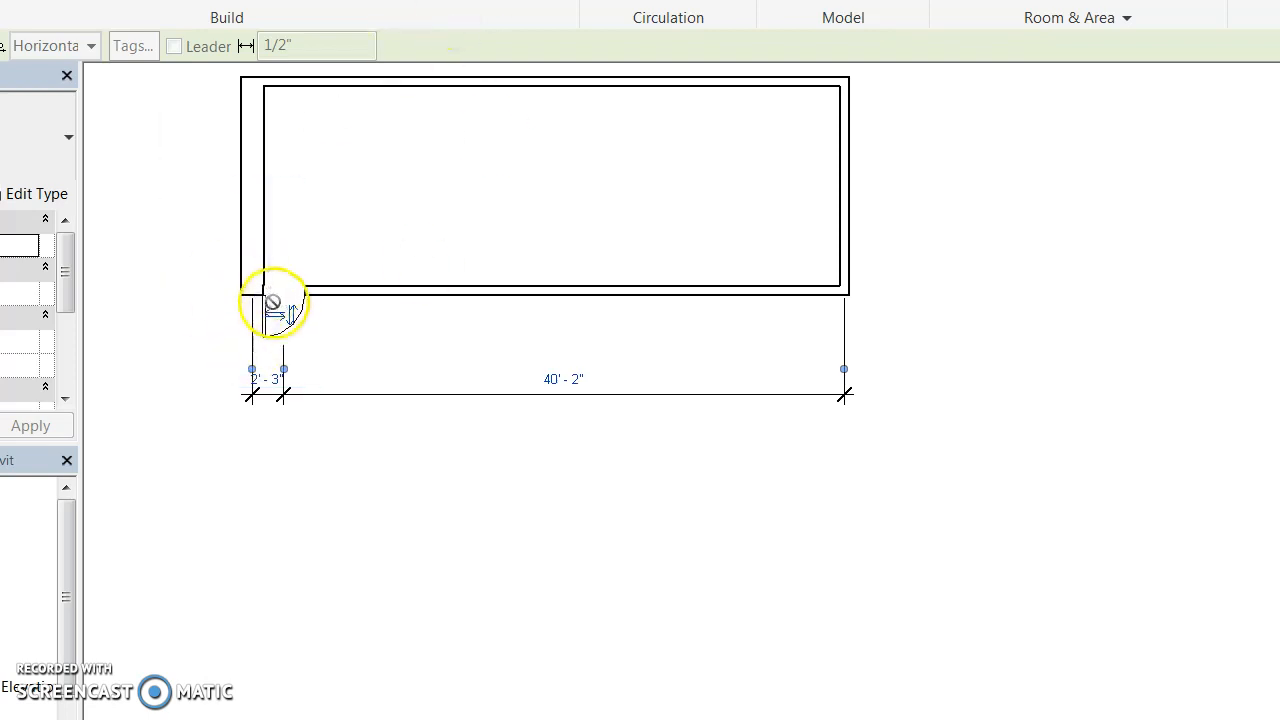
click(268, 377)
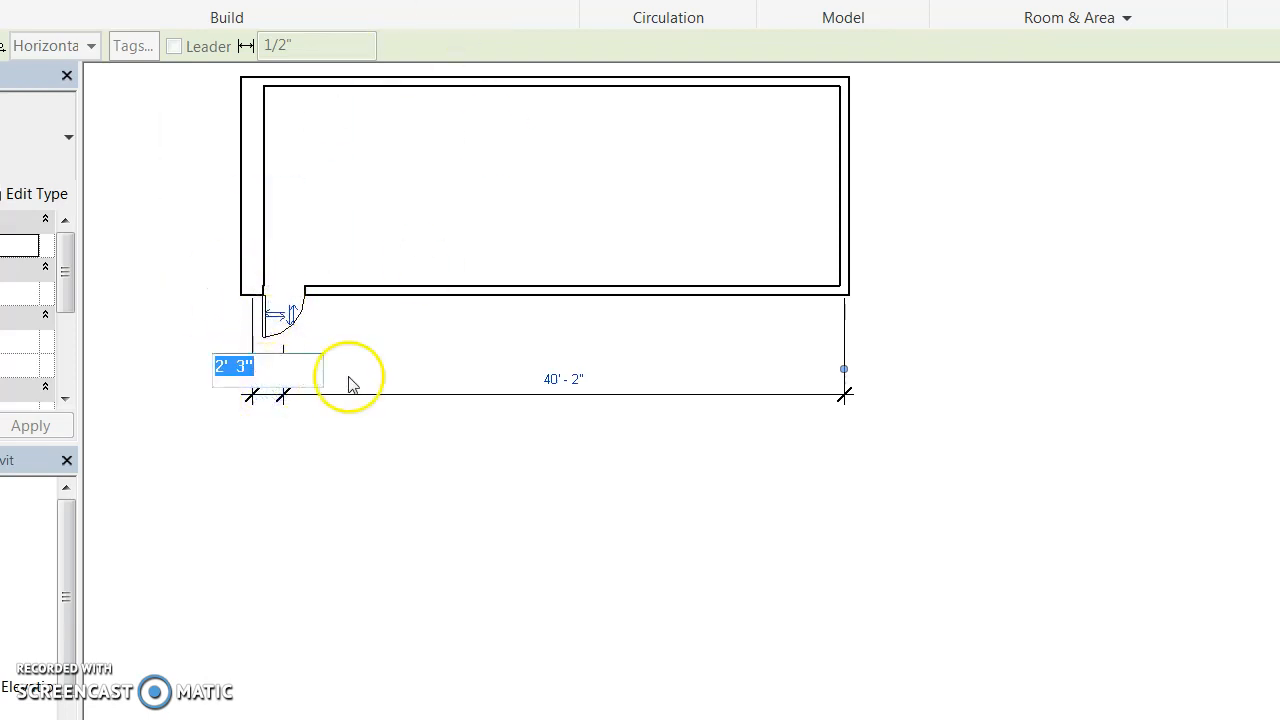
click(252, 313)
click(254, 391)
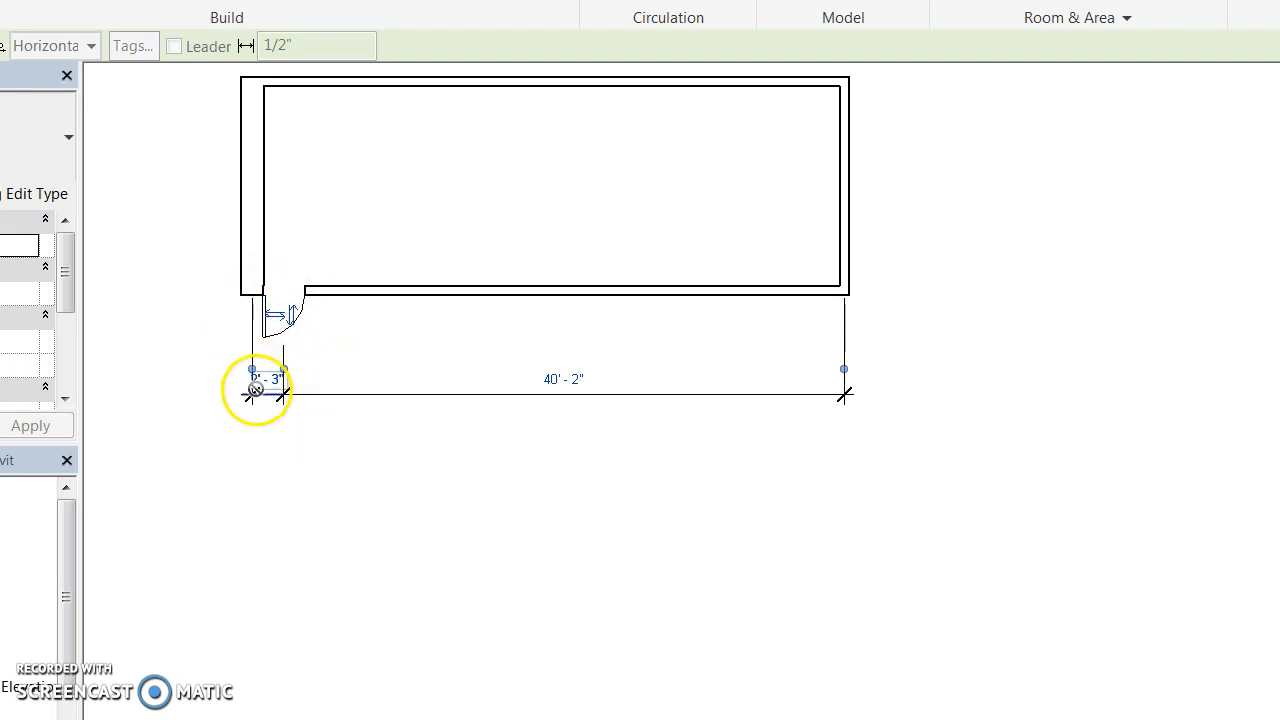
click(272, 394)
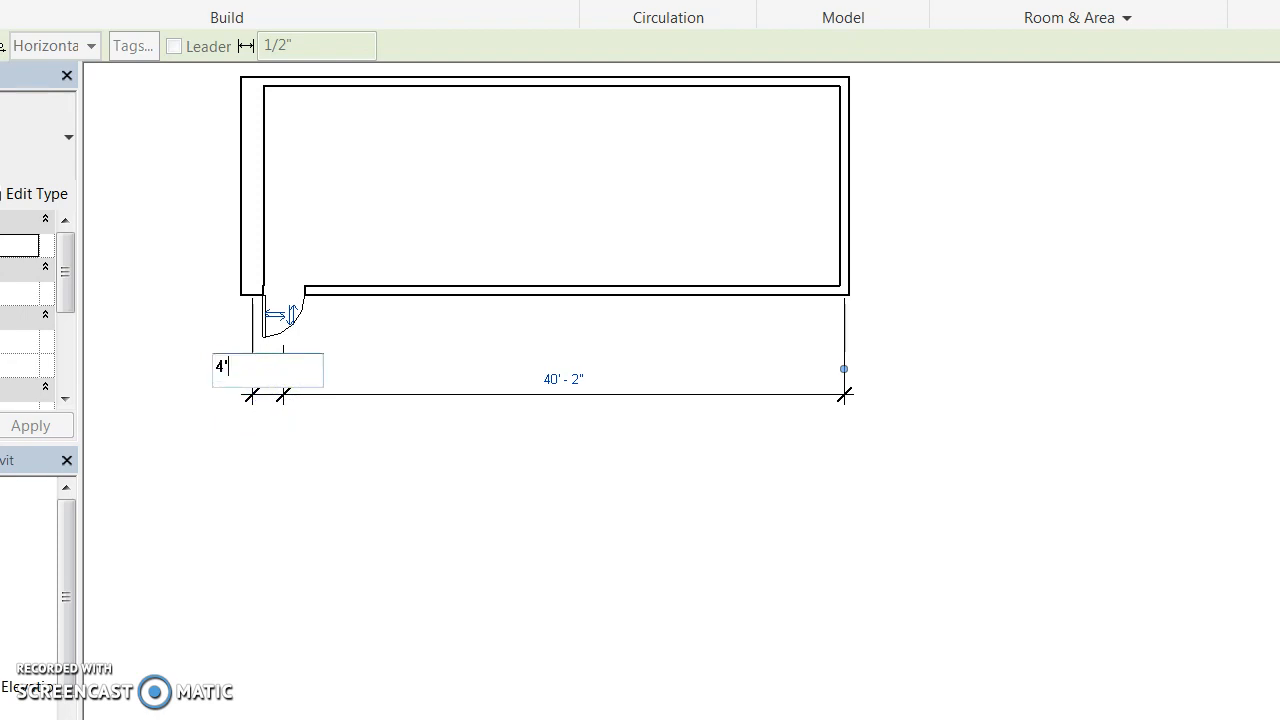
key(Return)
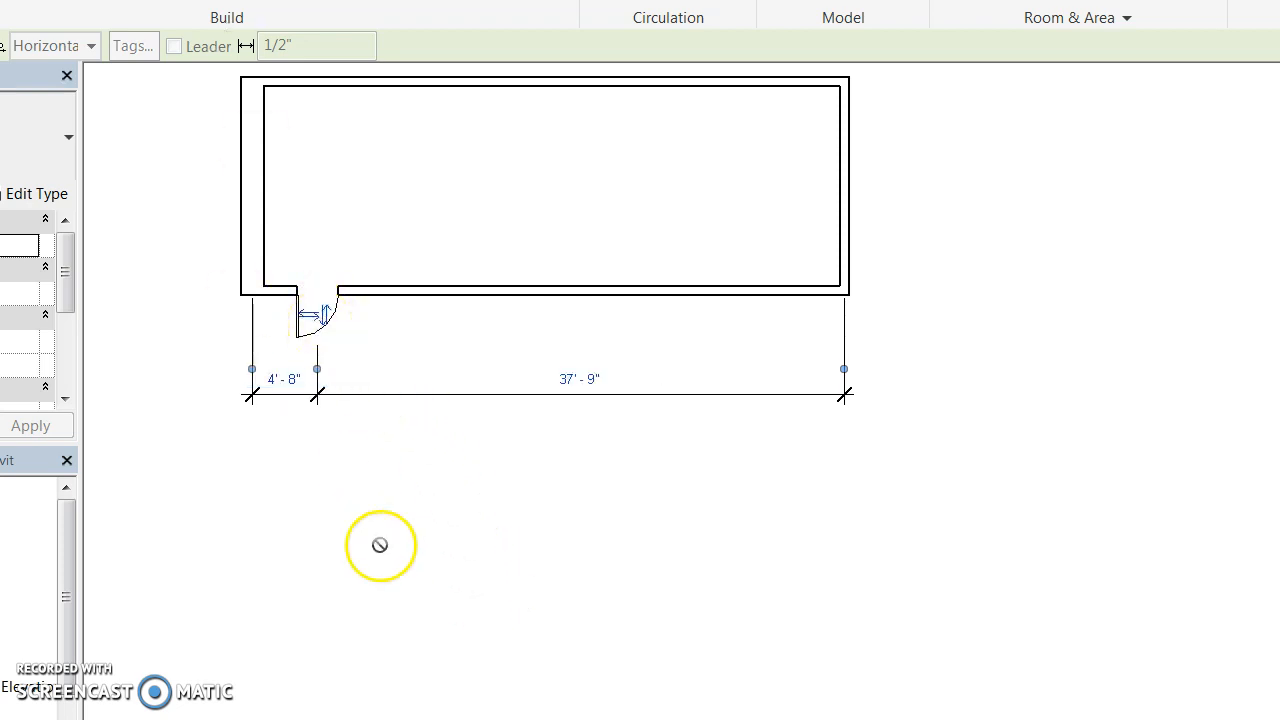
Place a second Single-Flush door in the bottom wall, 12' - 3" from the right corner.
click(727, 291)
click(786, 386)
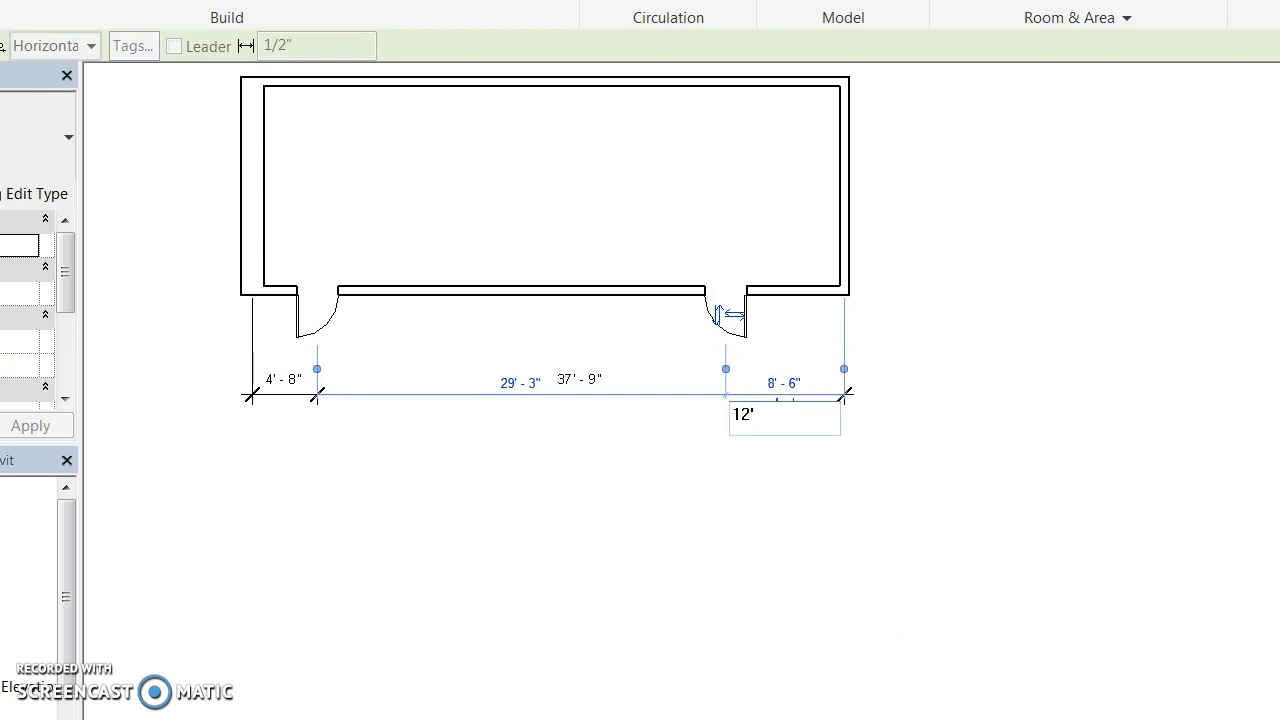
key(Return)
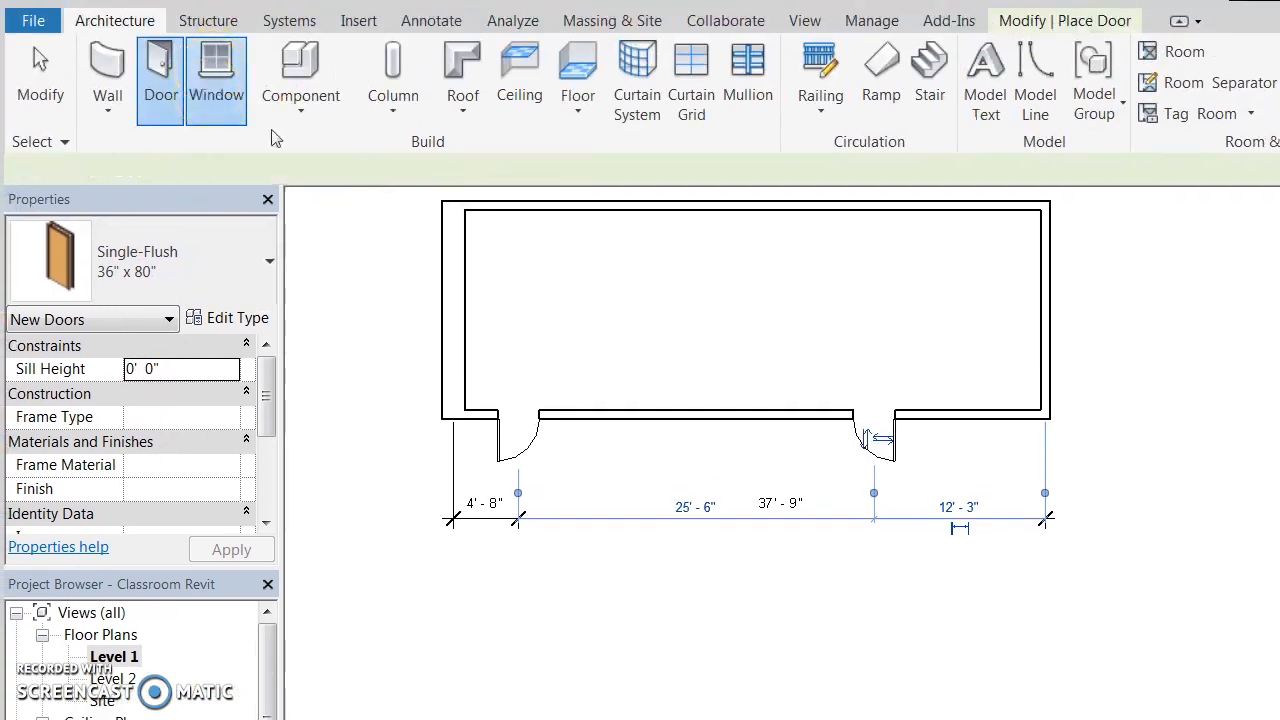
Activate the Window tool and keep the Fixed 36" x 48" type with its 3' 0" sill.
click(214, 75)
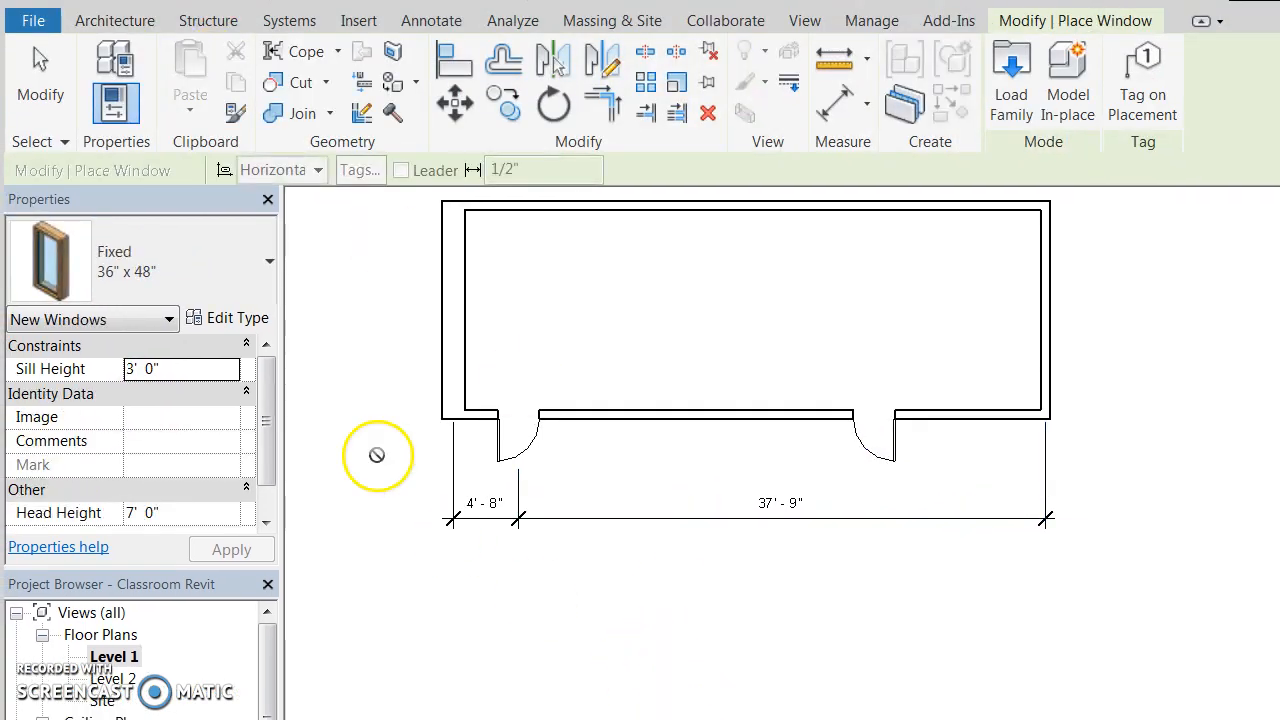
click(190, 257)
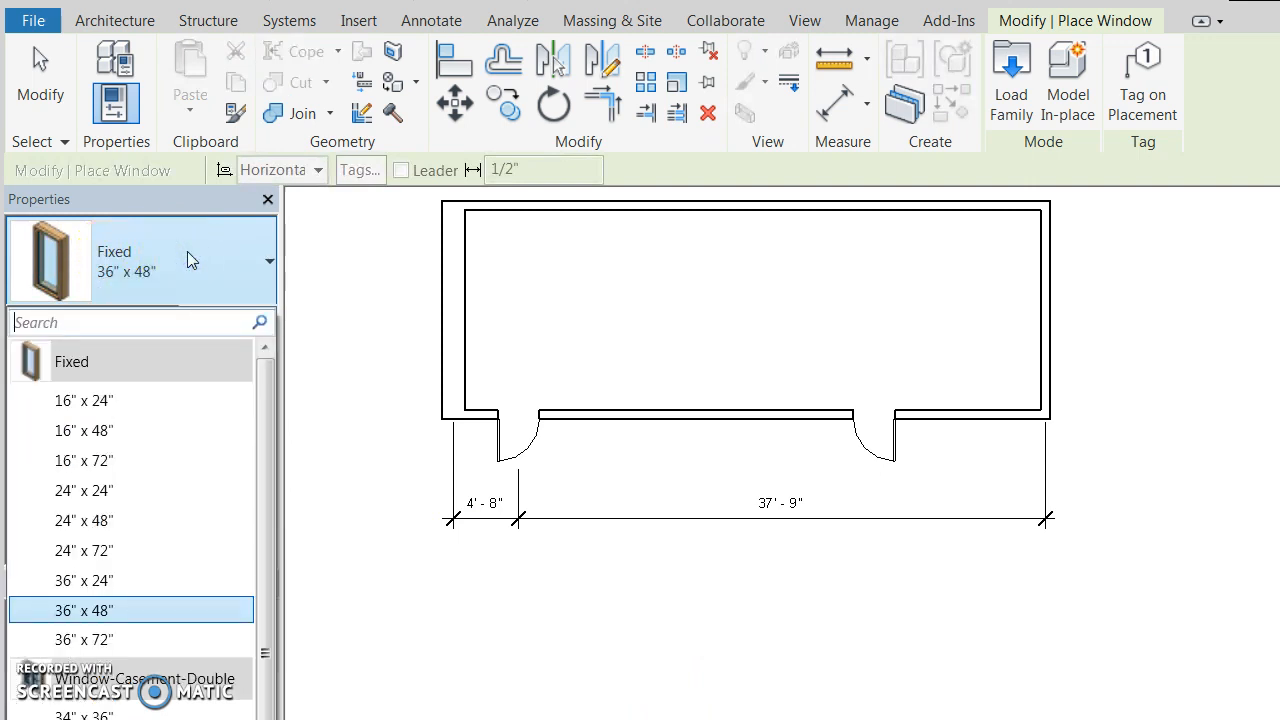
click(187, 251)
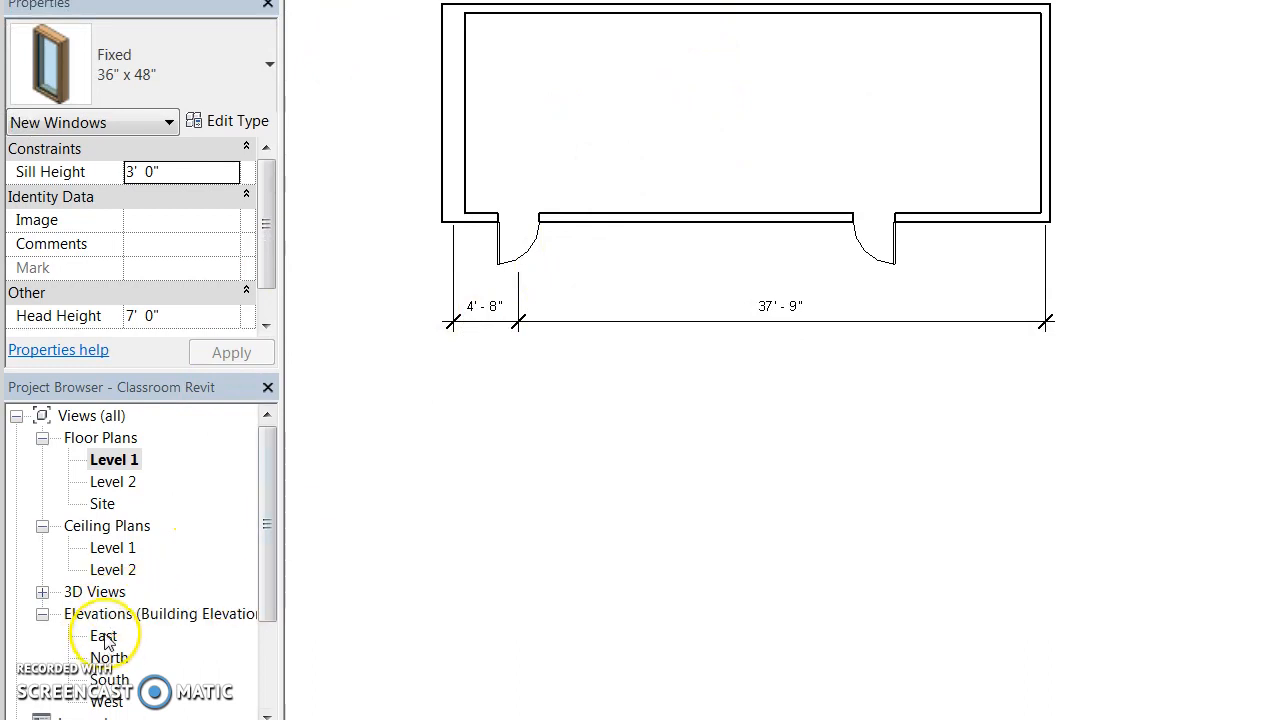
In the East elevation, drag both walls' tops from 20' - 0" down to Level 2 at 10' - 0".
click(104, 636)
double_click(104, 636)
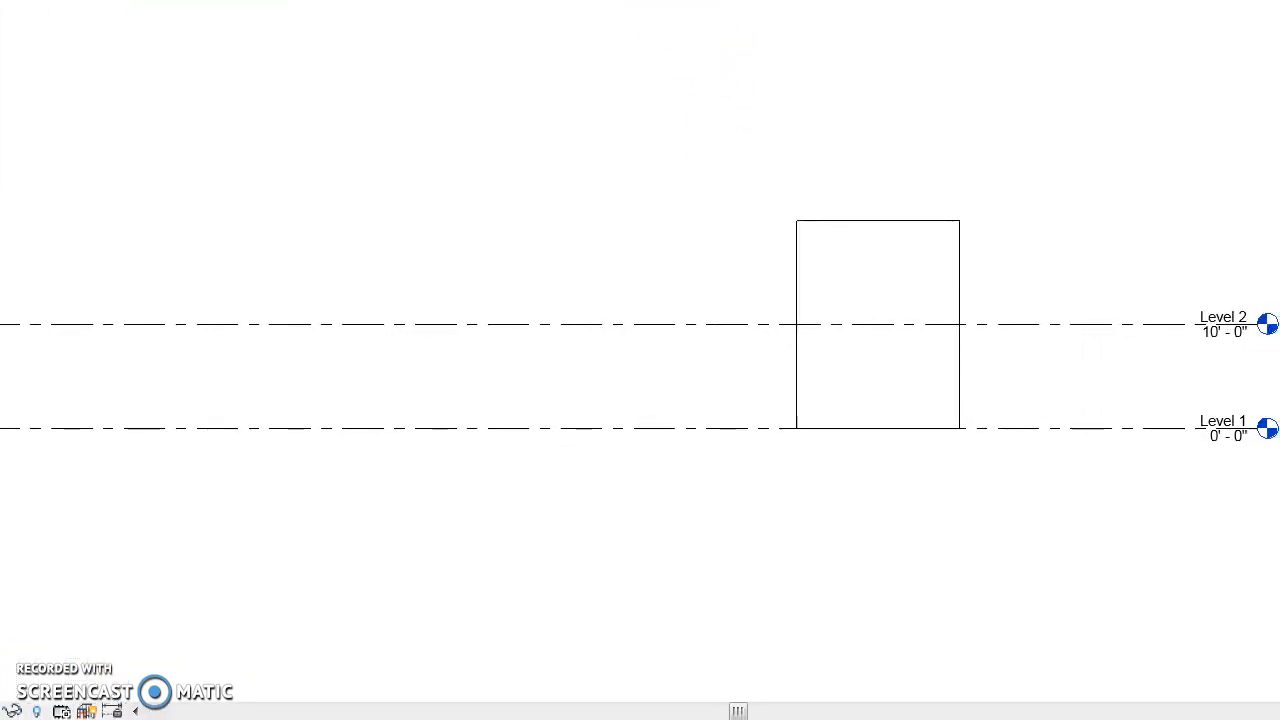
click(903, 231)
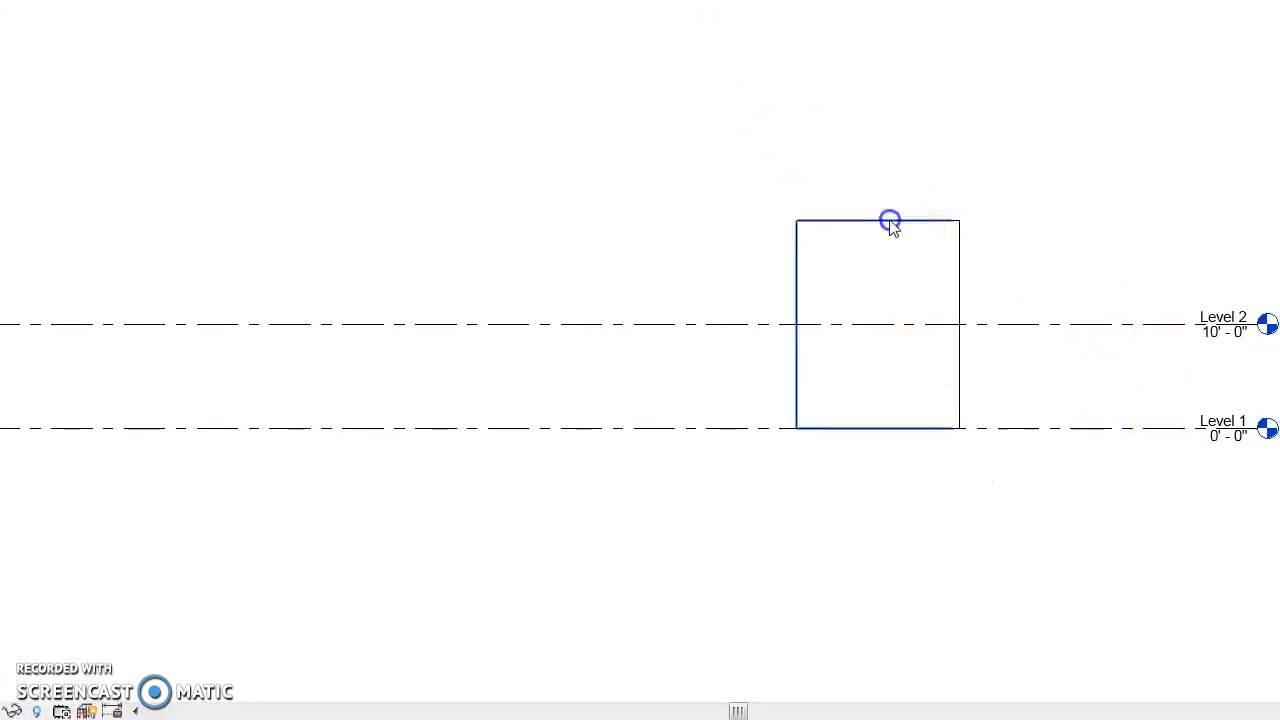
drag(875, 211, 879, 325)
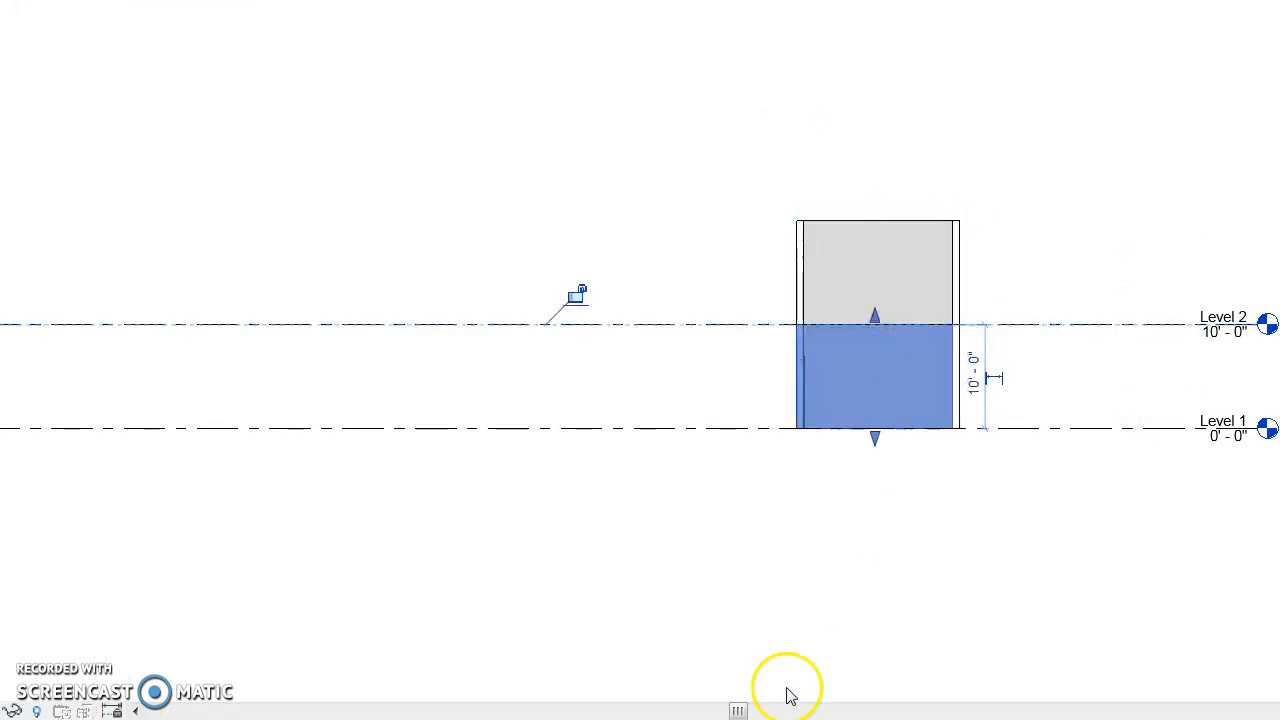
click(879, 219)
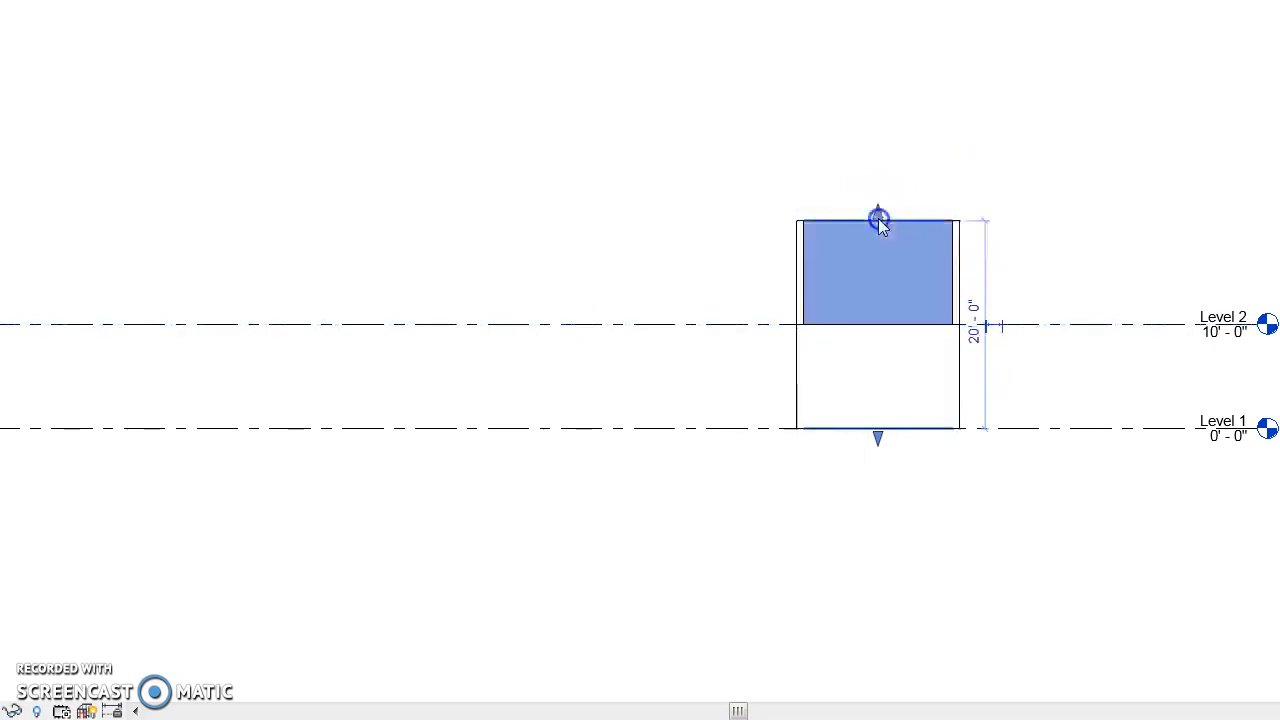
drag(876, 212, 1013, 327)
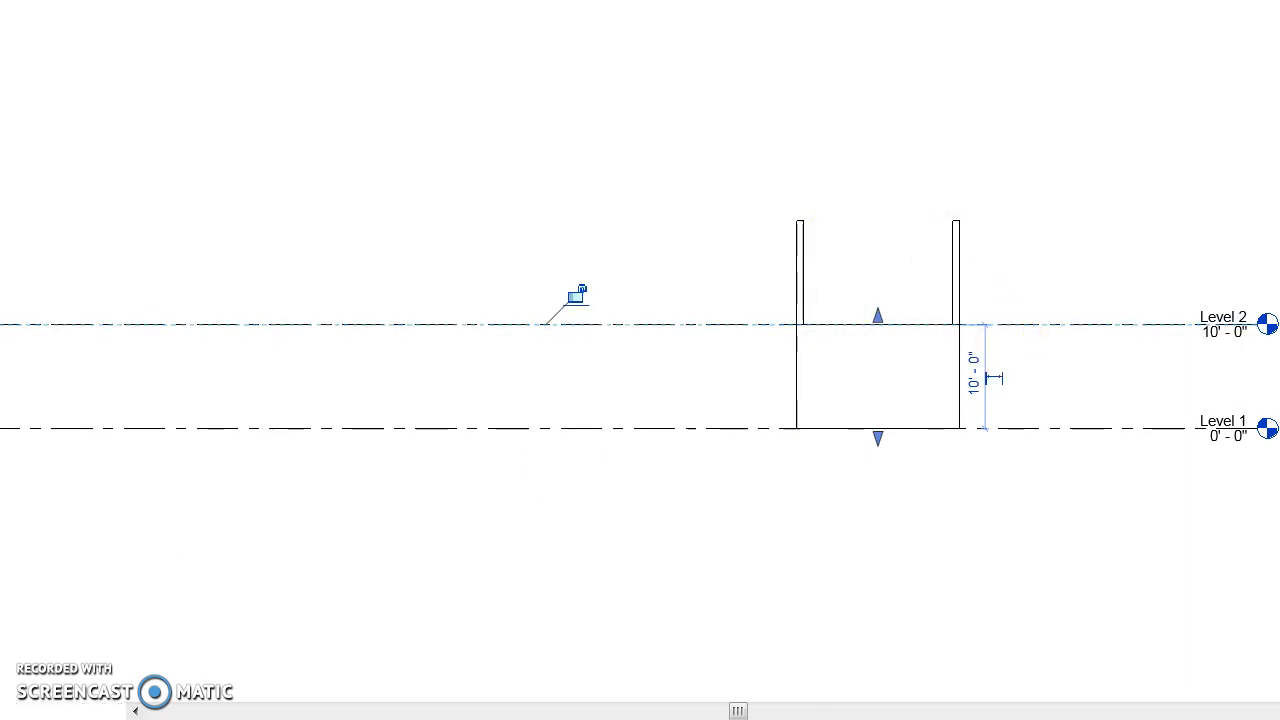
click(810, 688)
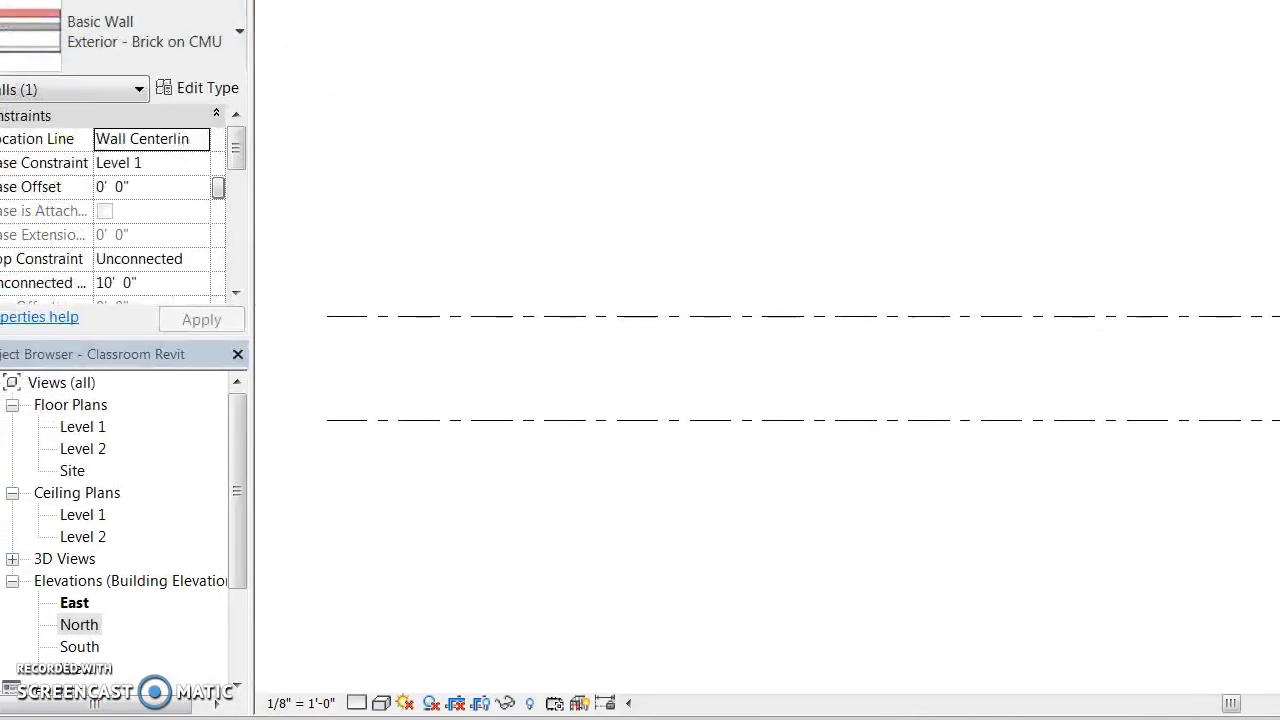
Drag the North elevation's tall walls down to Level 2 at 10', then return to Level 1 plan.
double_click(79, 624)
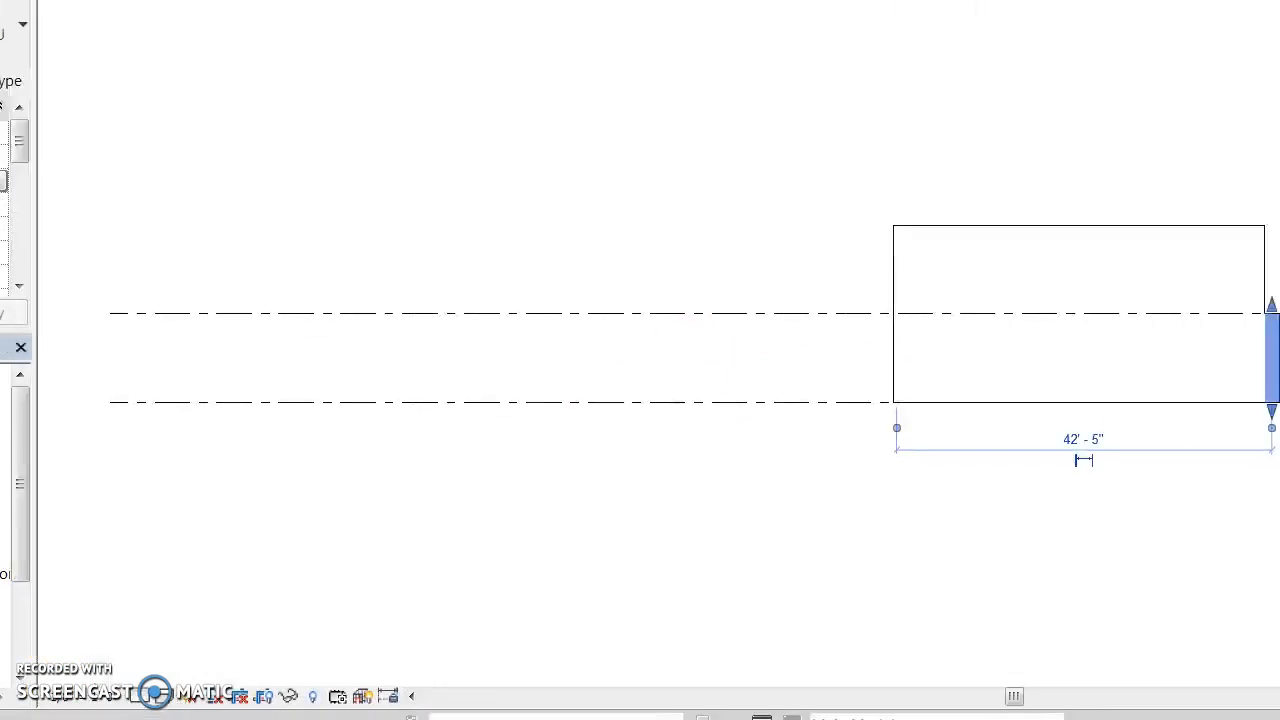
click(1012, 227)
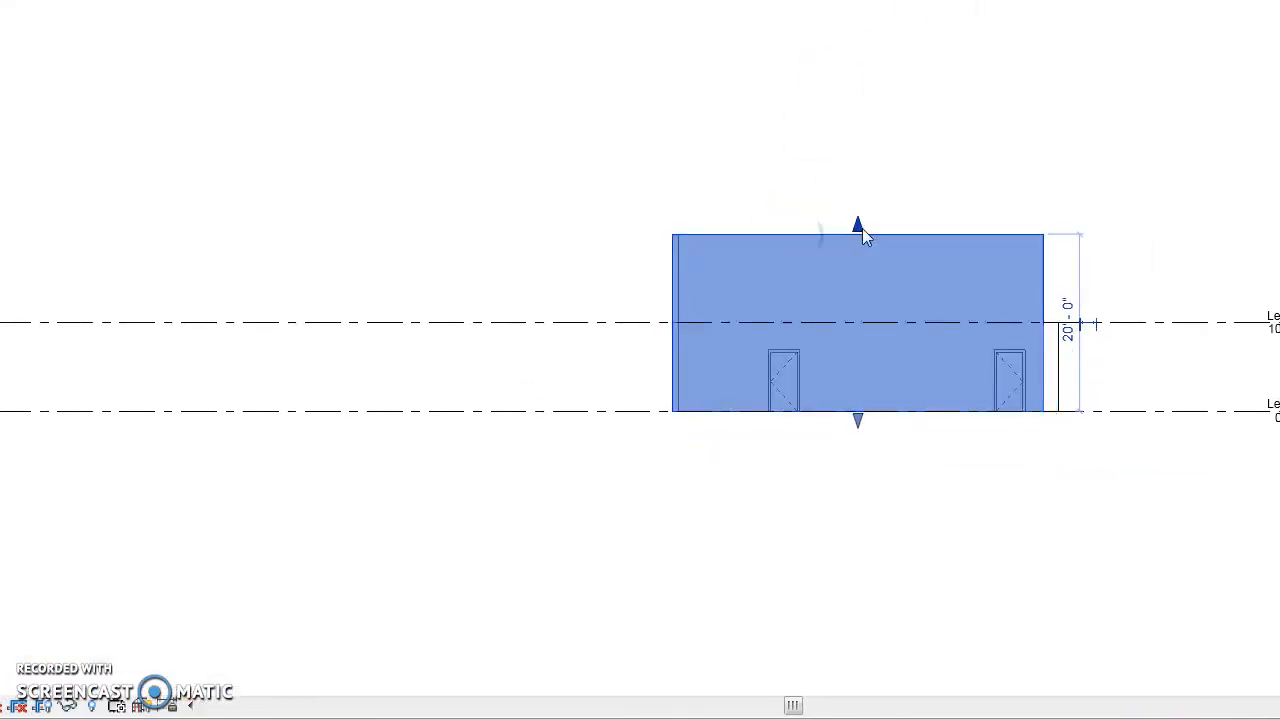
drag(862, 228, 862, 319)
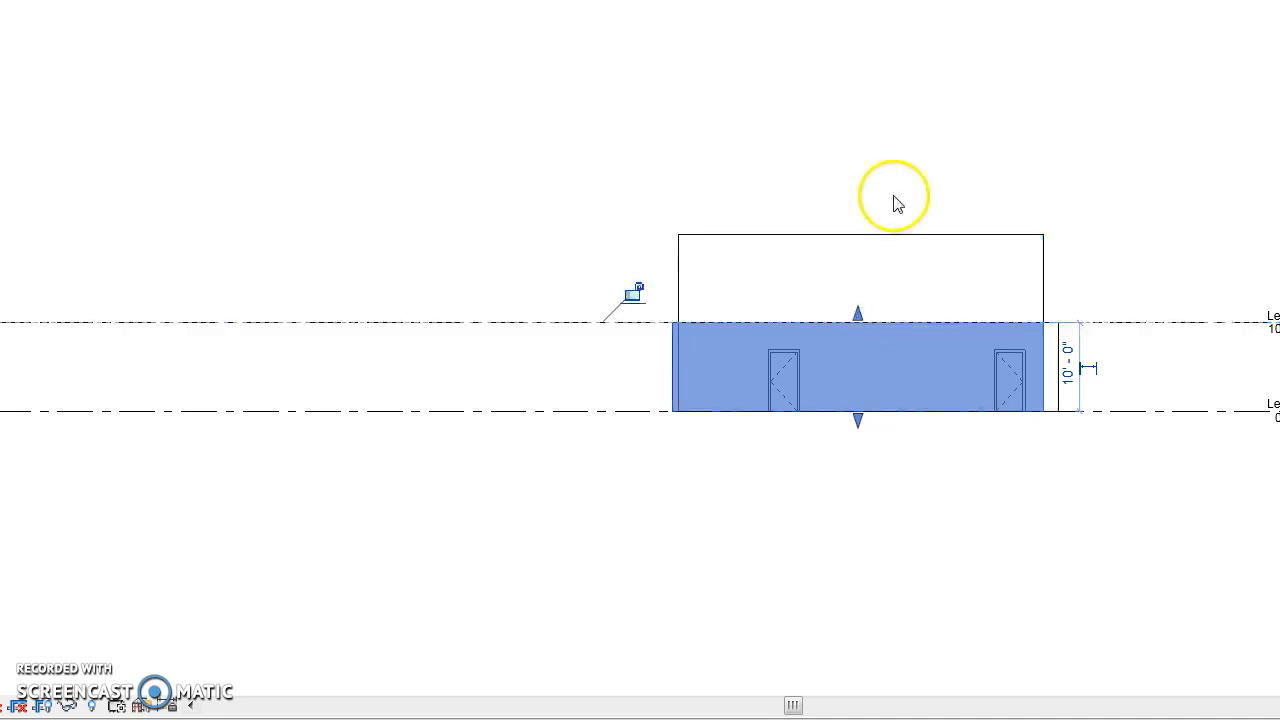
click(862, 241)
drag(861, 221, 862, 320)
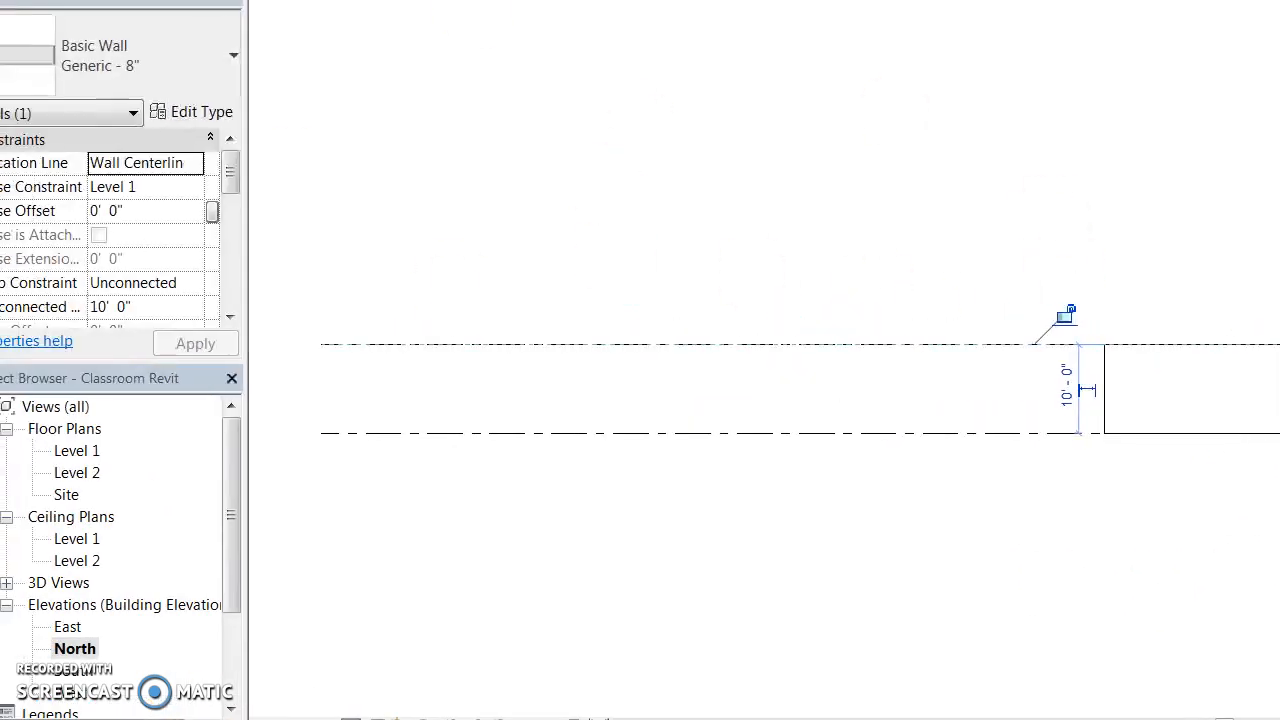
double_click(114, 452)
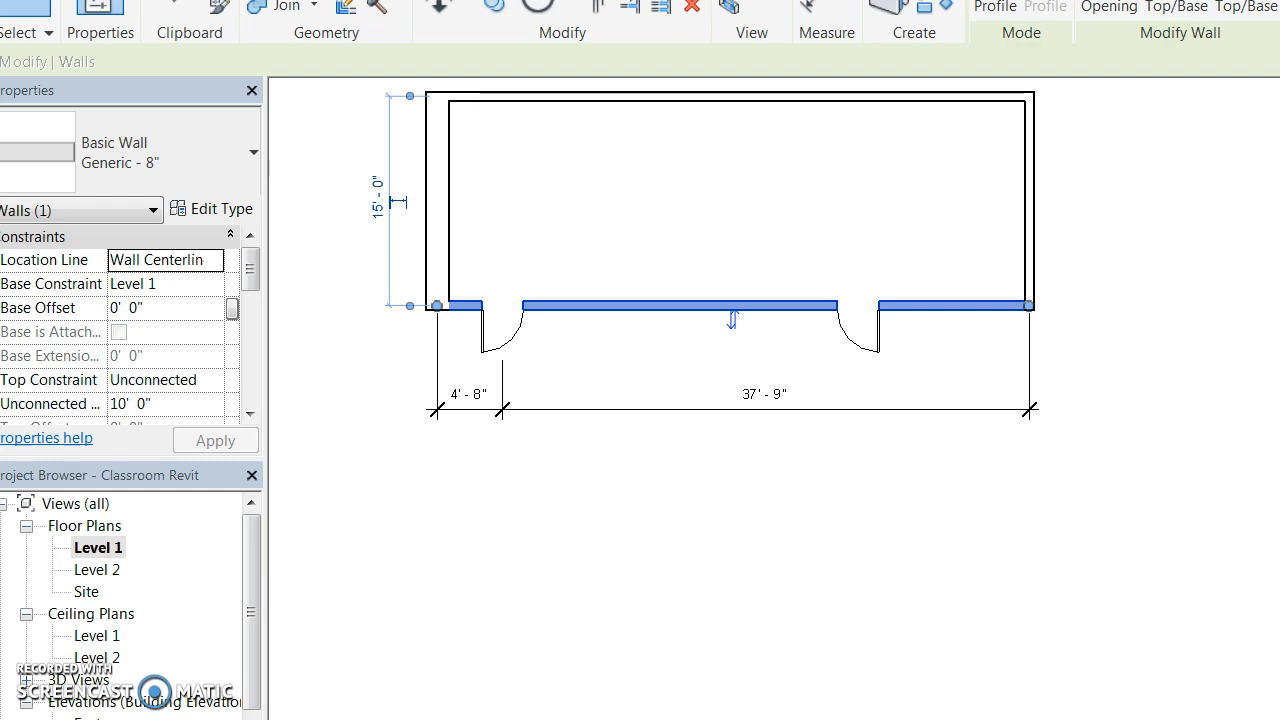
Deselect the walls and activate the Fixed 36" x 48" Window tool on Level 1.
click(368, 442)
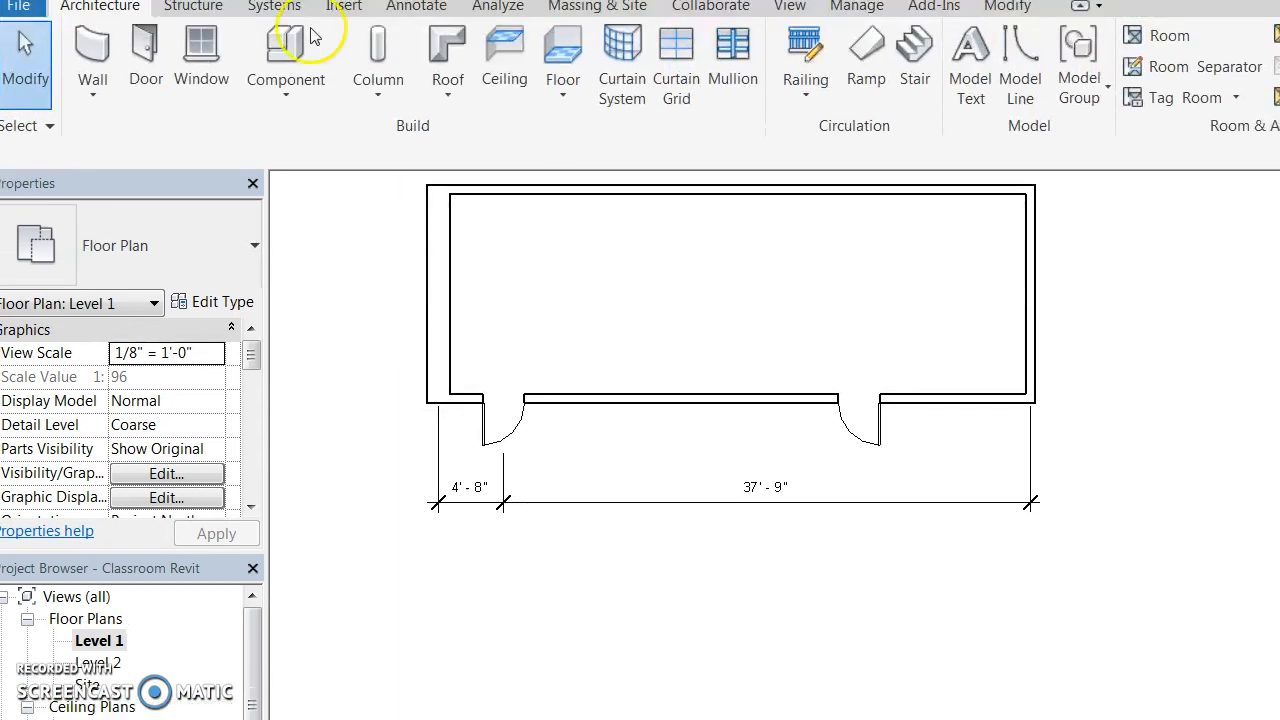
click(201, 55)
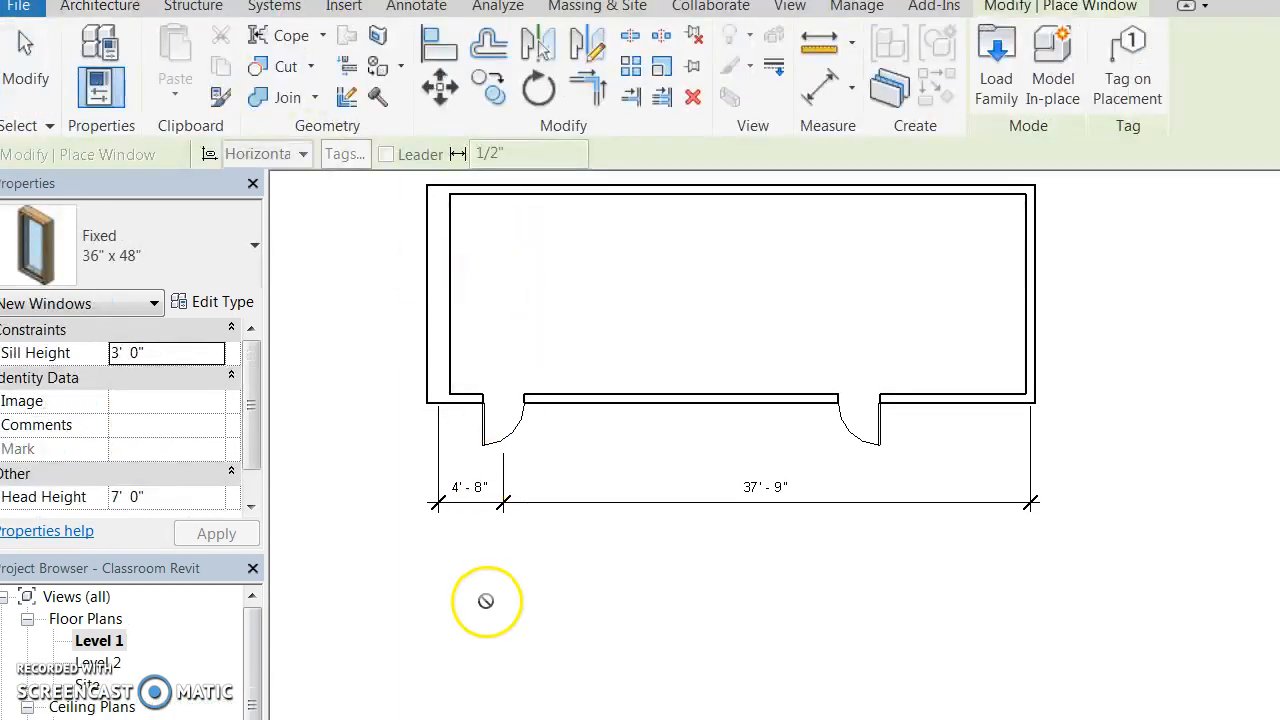
Change the Fixed window type to Height 2' 0" and Width 4' 0" in Type Properties.
click(199, 300)
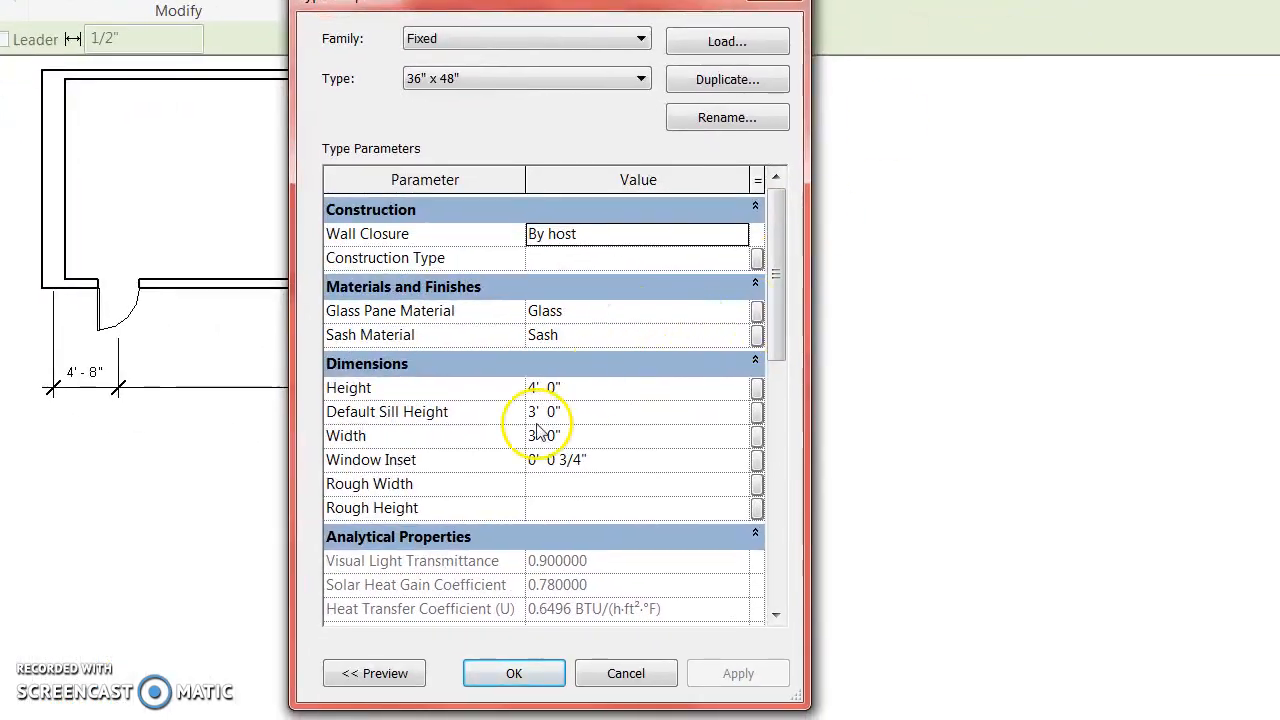
click(538, 389)
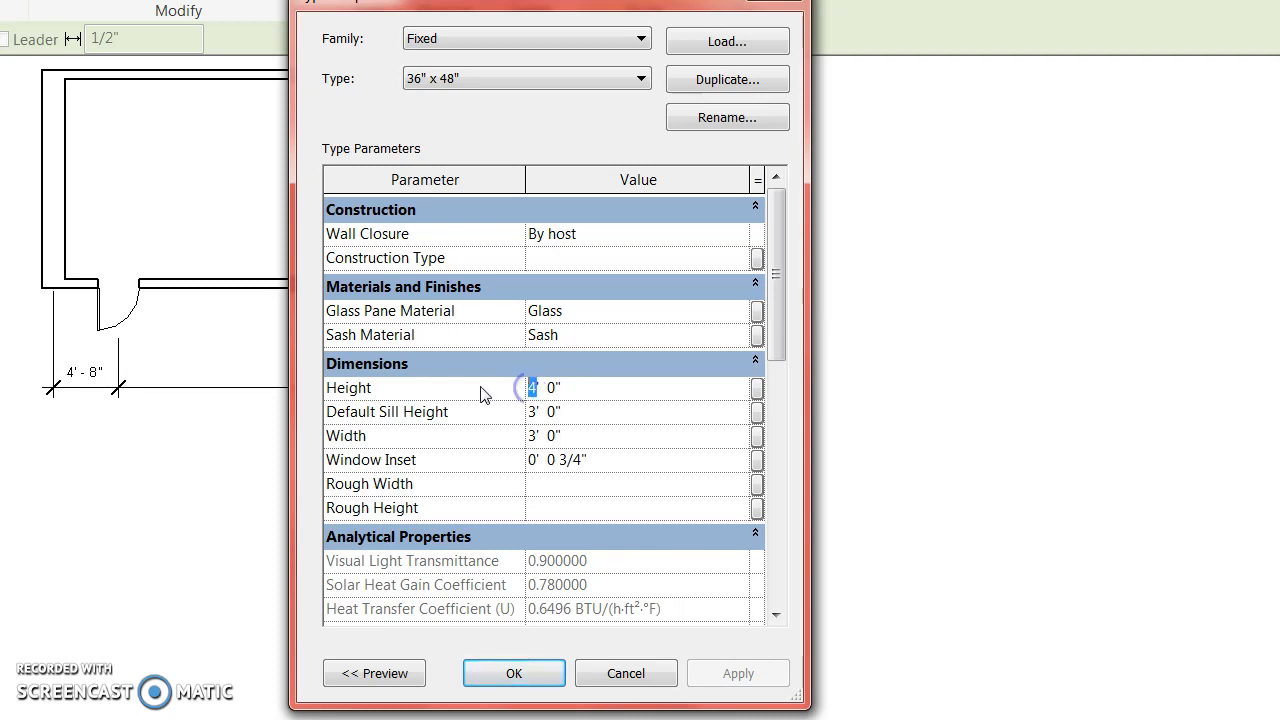
text(2)
click(538, 436)
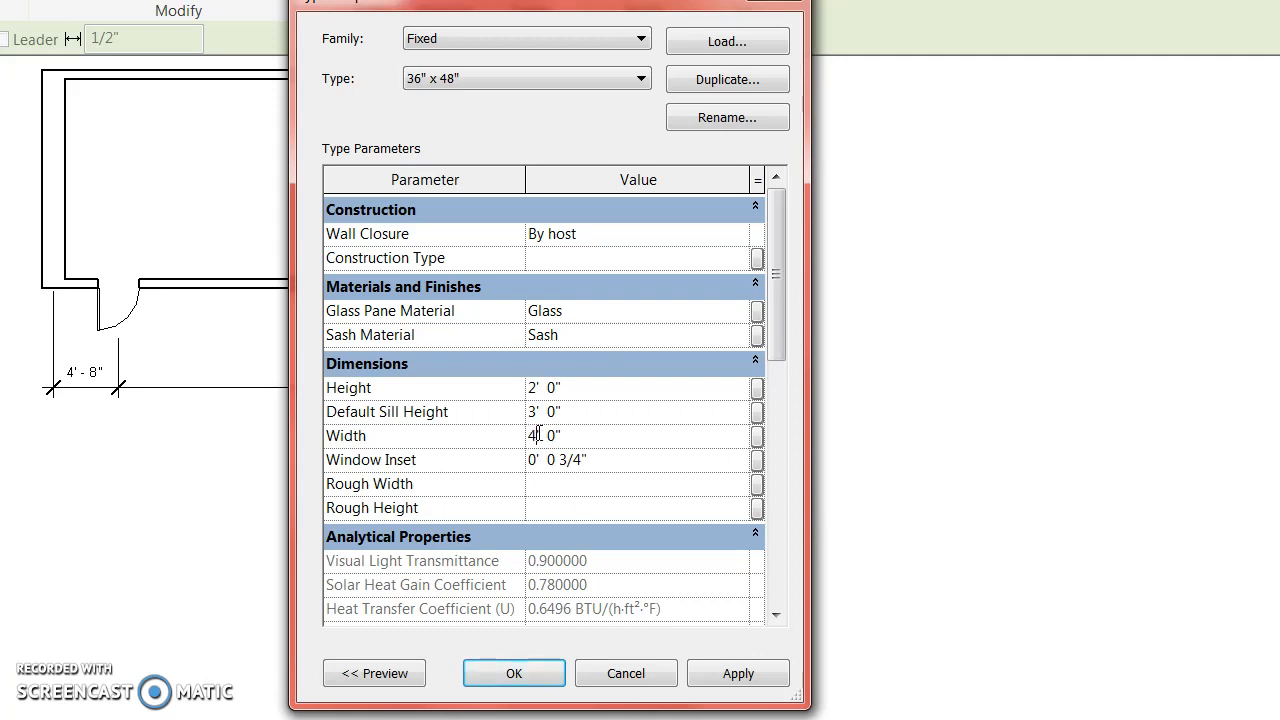
click(500, 676)
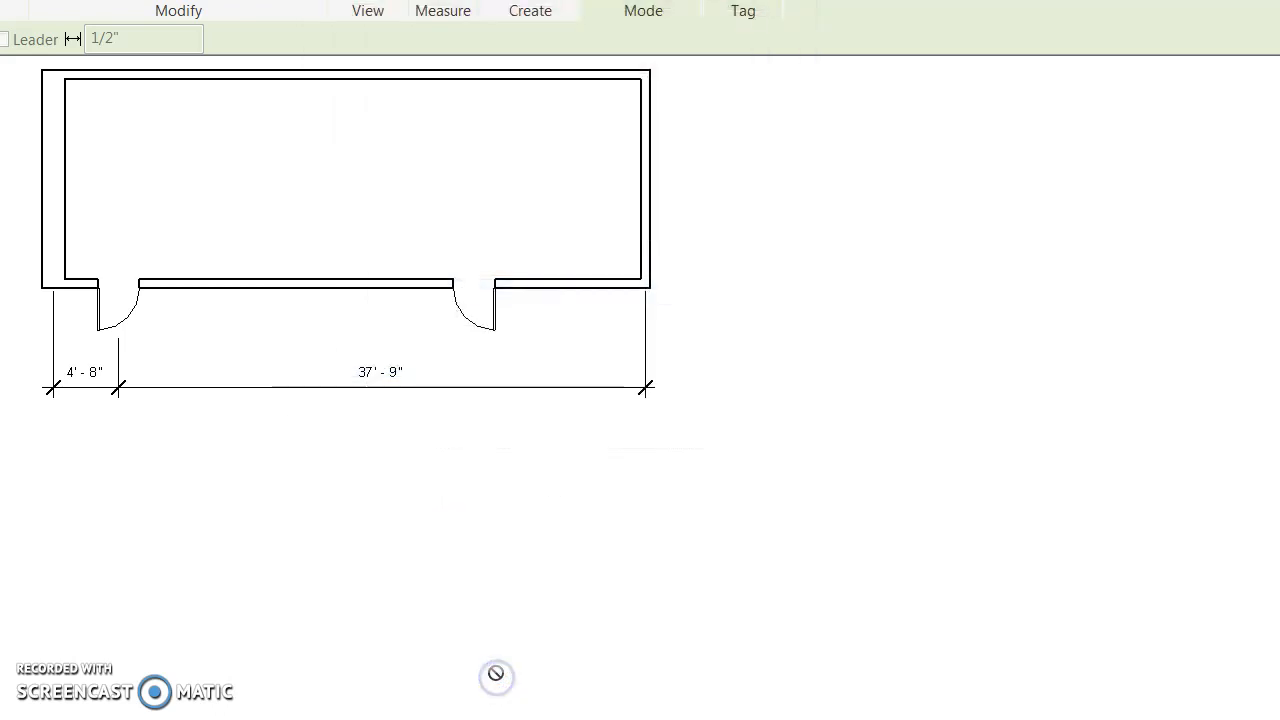
Place three Fixed windows in a row down the room's left wall.
click(55, 112)
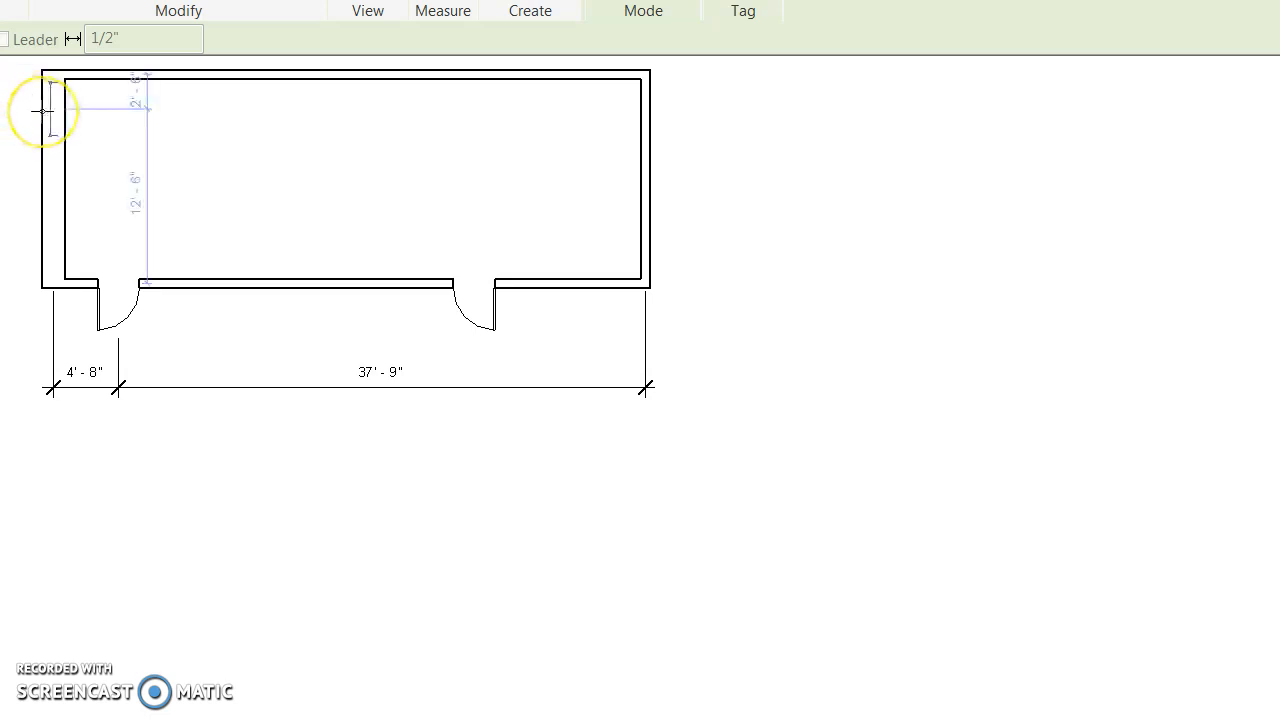
click(43, 111)
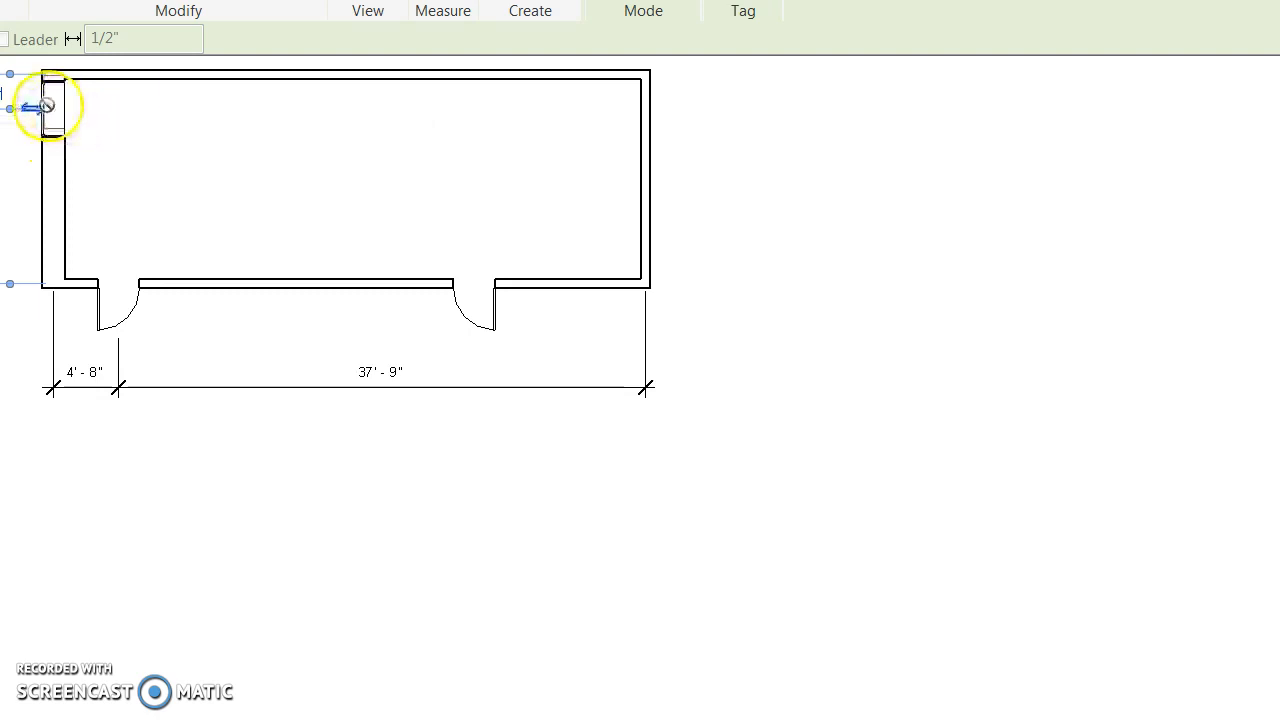
click(40, 166)
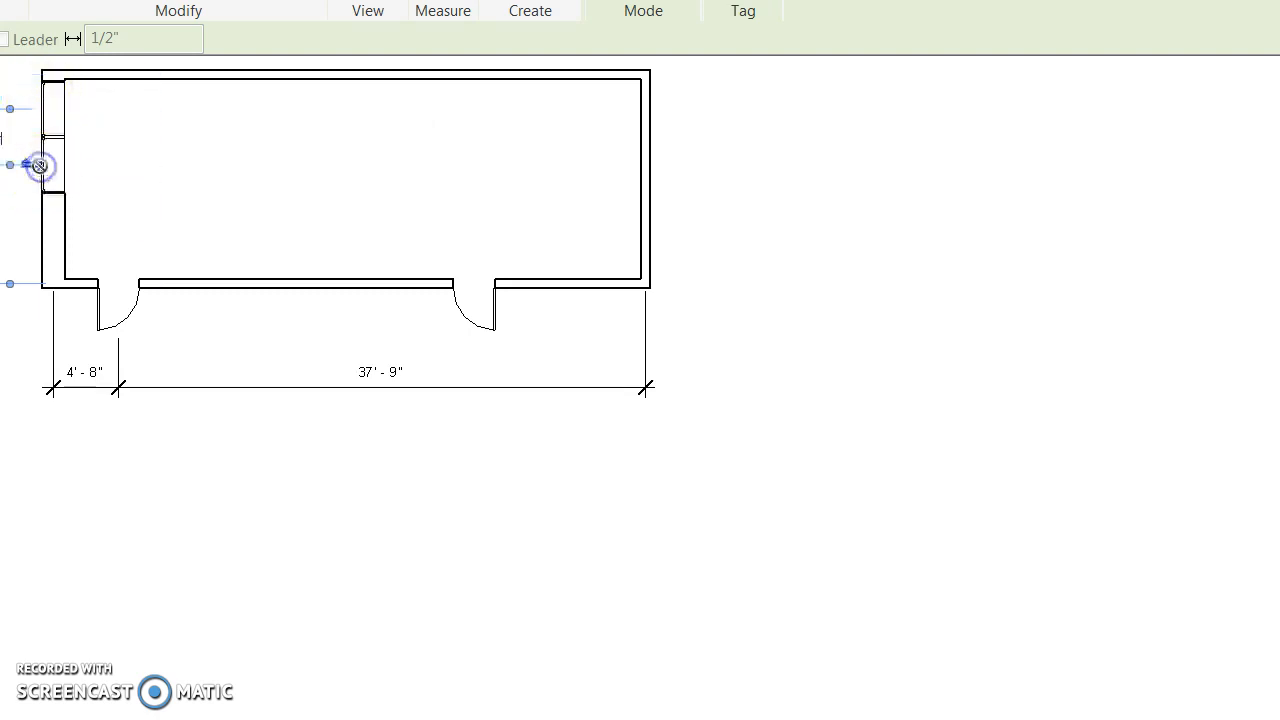
click(36, 221)
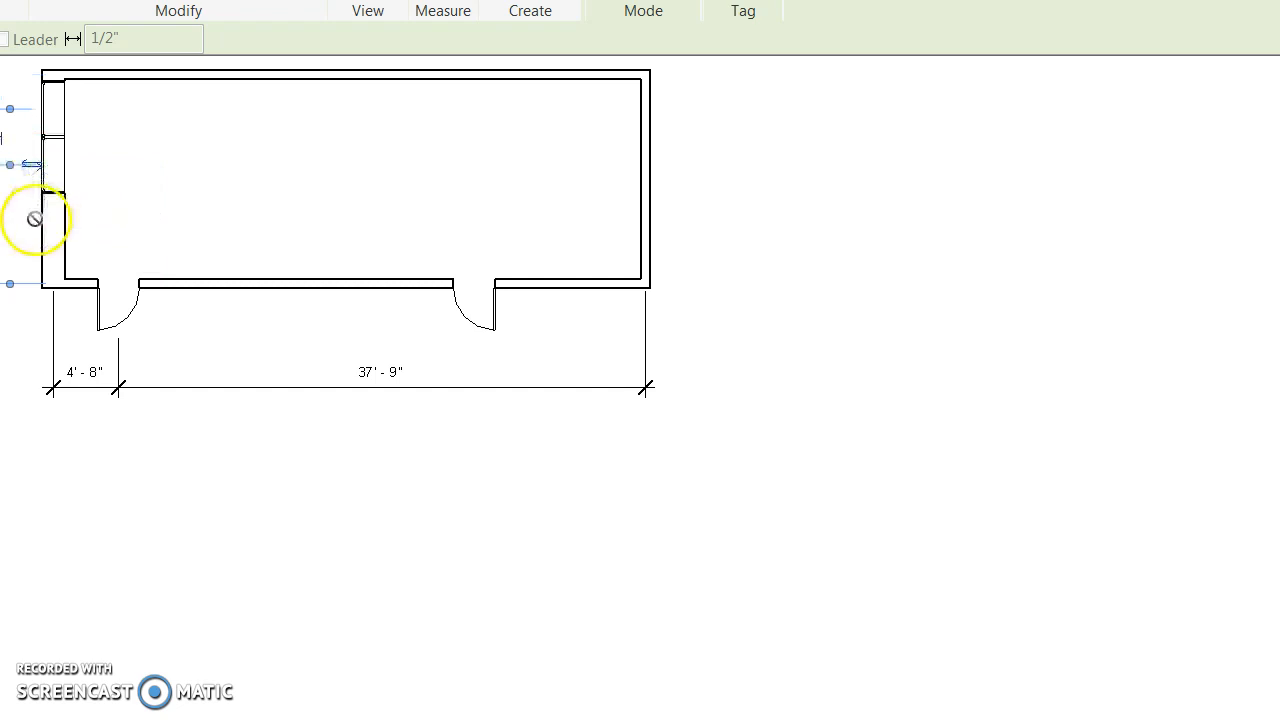
click(38, 218)
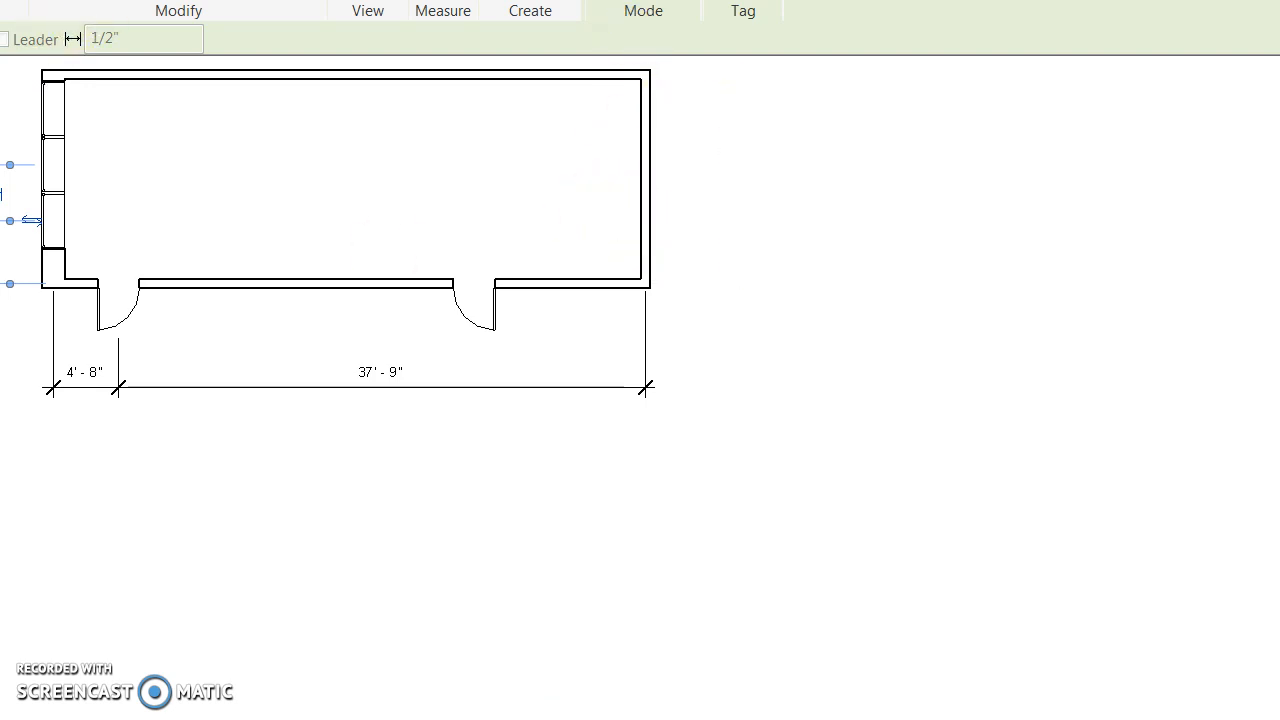
key(Escape)
key(Escape)
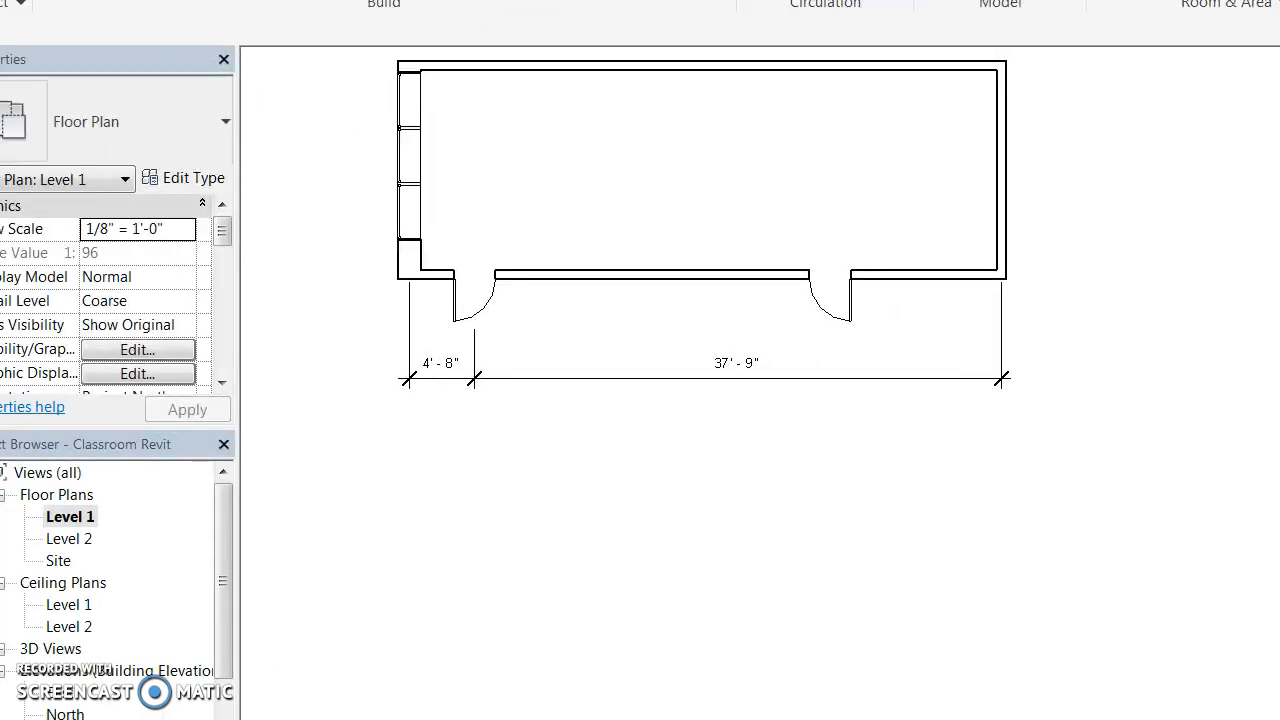
Reactivate the Window tool and change the Fixed type's Height to 4' 0", keeping Width 4' 0".
click(206, 57)
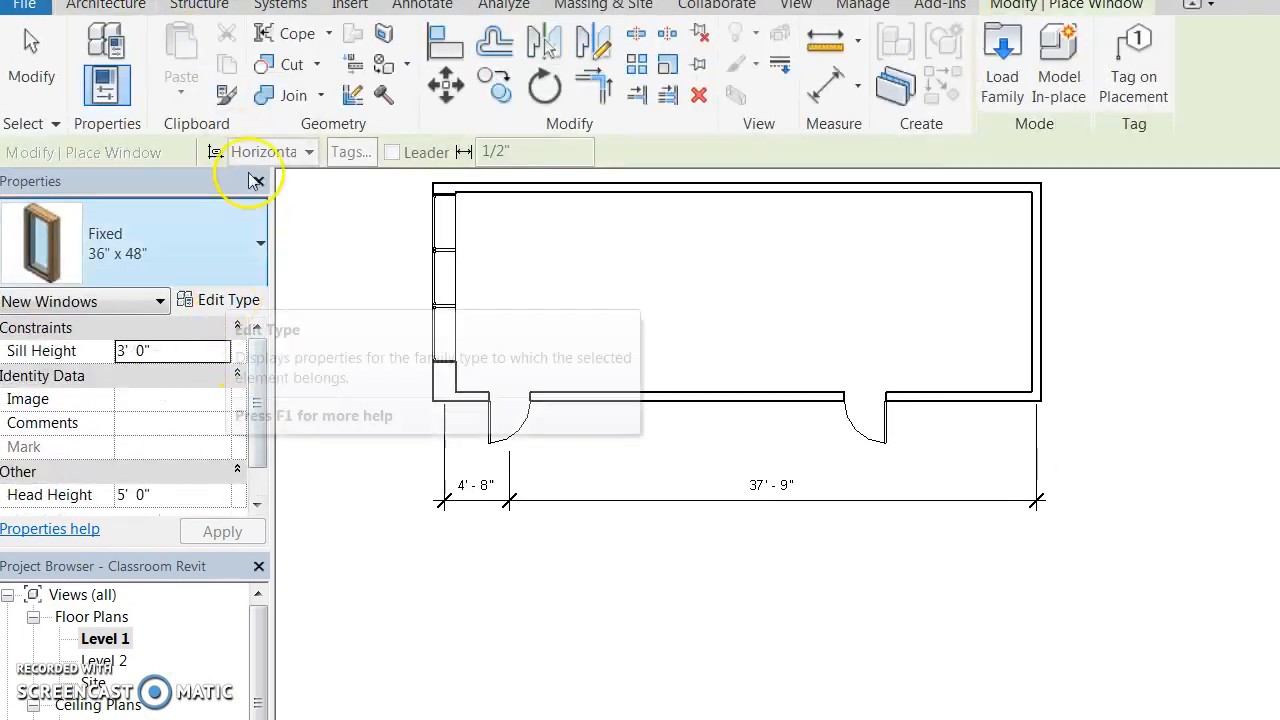
click(221, 302)
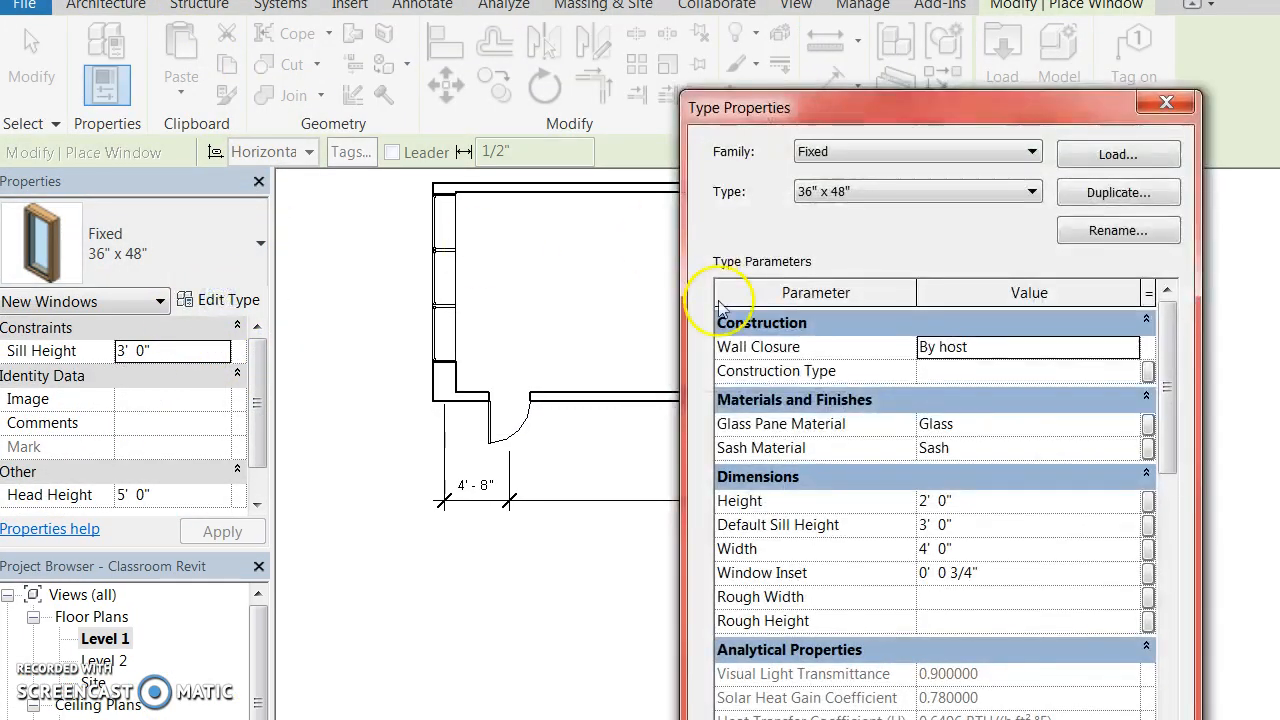
click(926, 500)
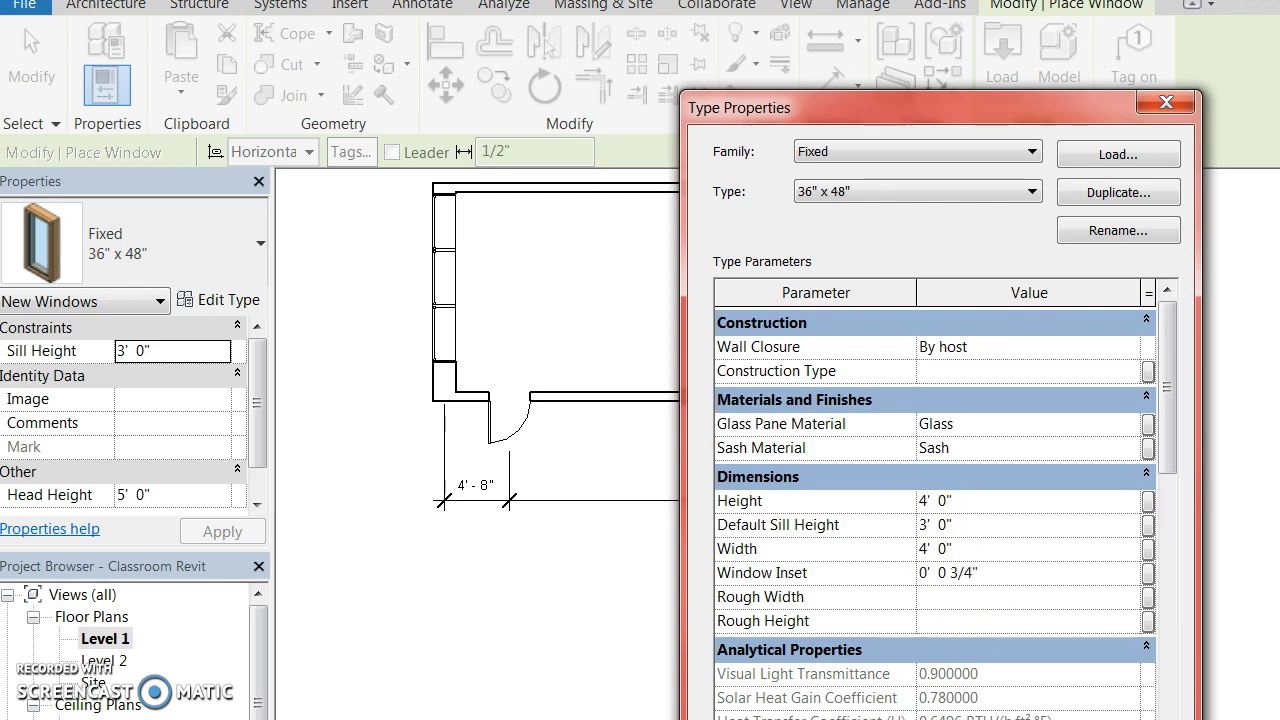
key(Return)
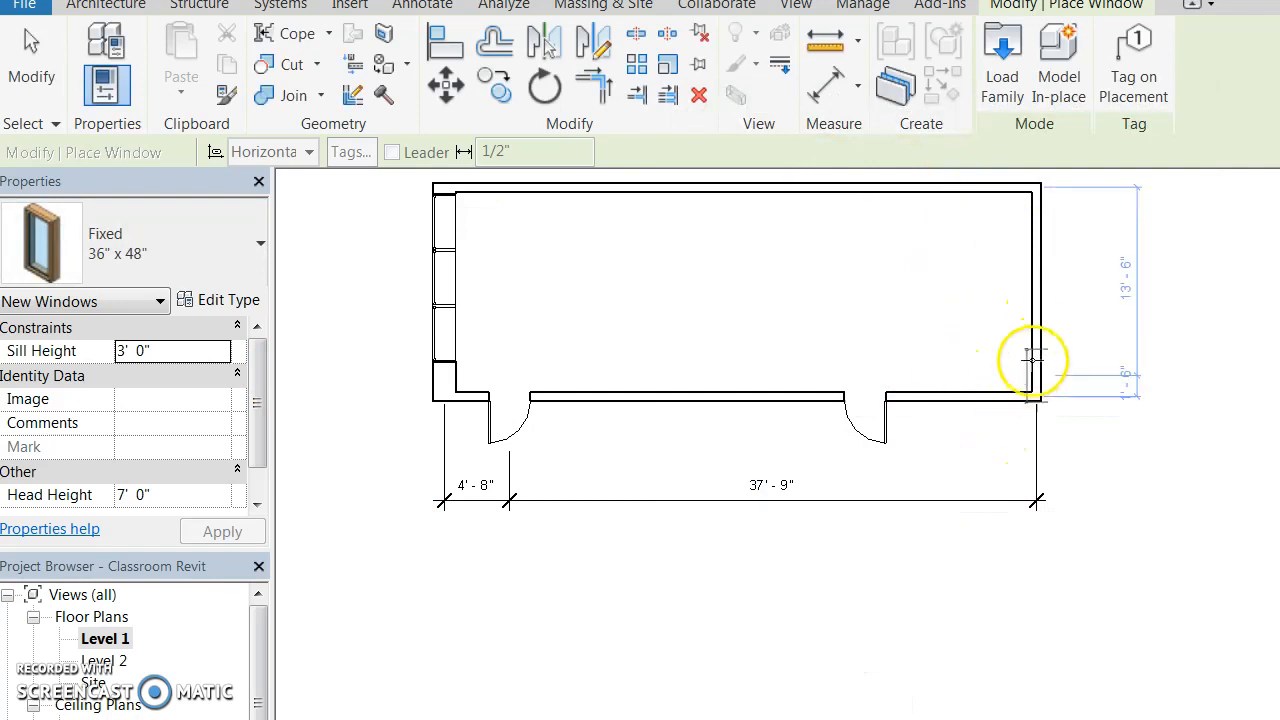
Place two Fixed windows in the right wall on the Level 1 plan.
click(1042, 293)
click(1049, 344)
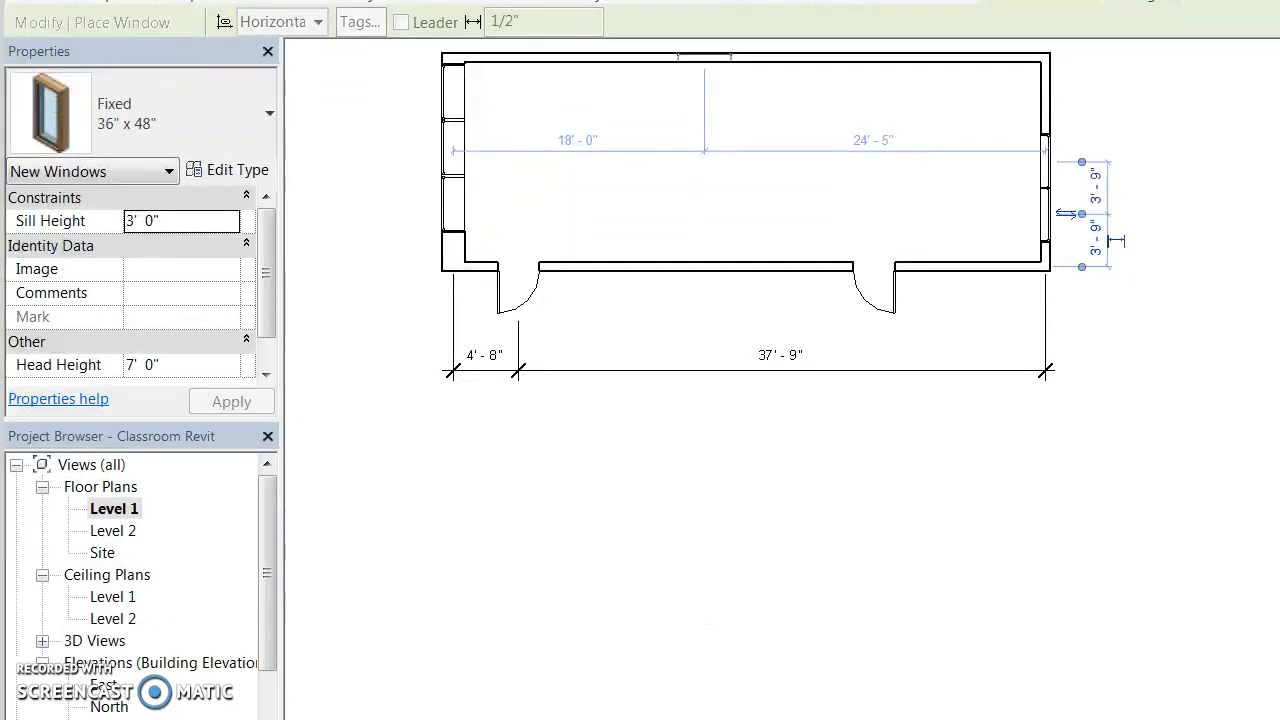
Switch to the default 3D view of the classroom.
double_click(94, 648)
double_click(107, 665)
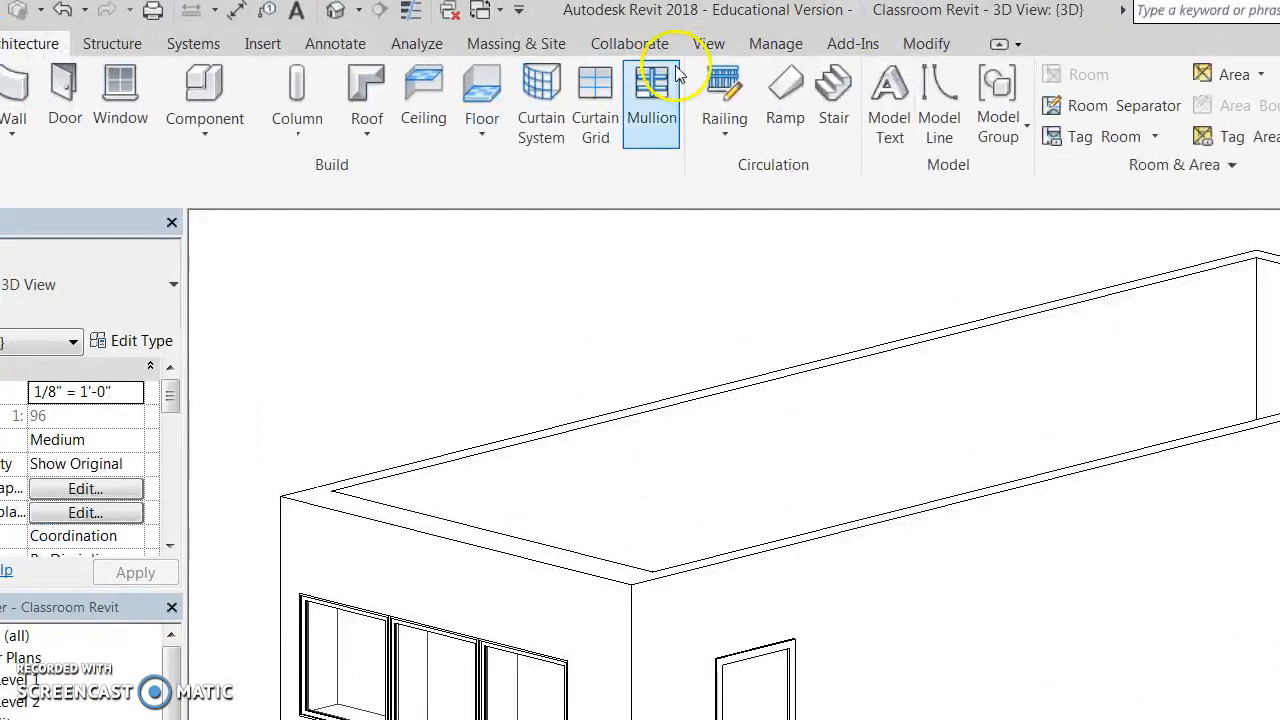
click(758, 46)
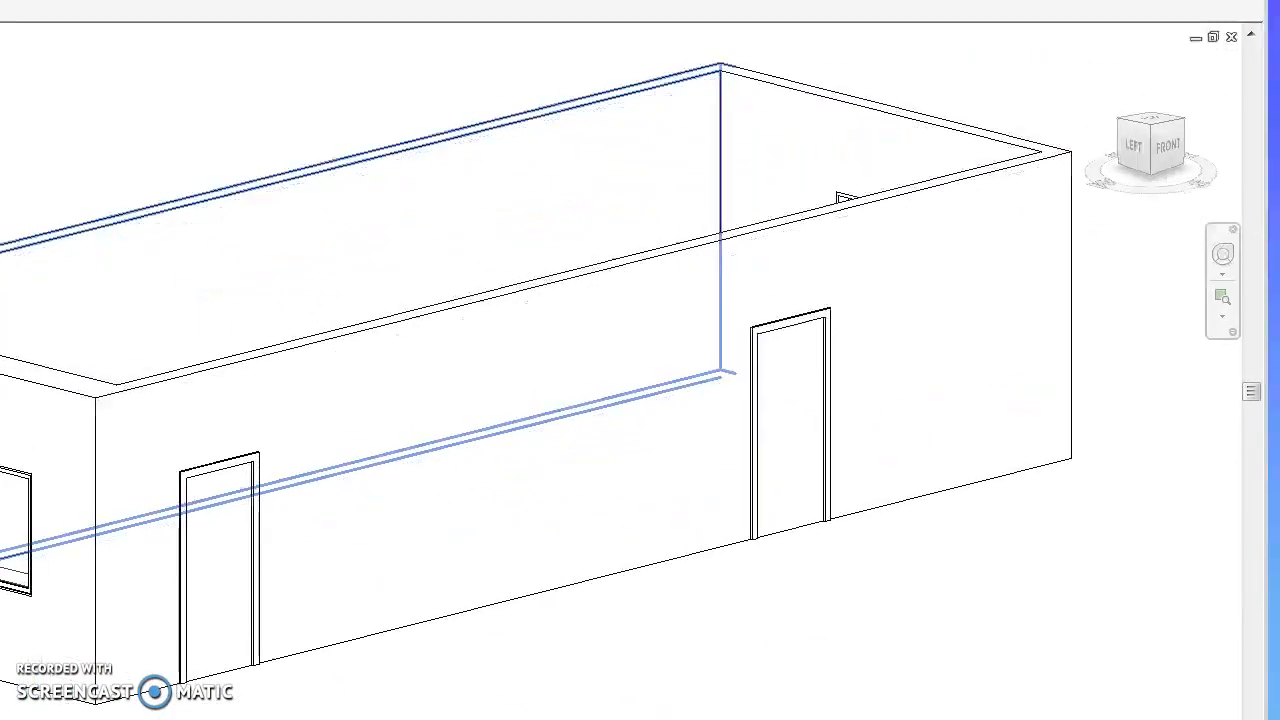
Drag the three left-wall windows up into line at a 5' 1" sill, then open the Level 1 plan.
drag(314, 434, 330, 362)
drag(238, 413, 251, 345)
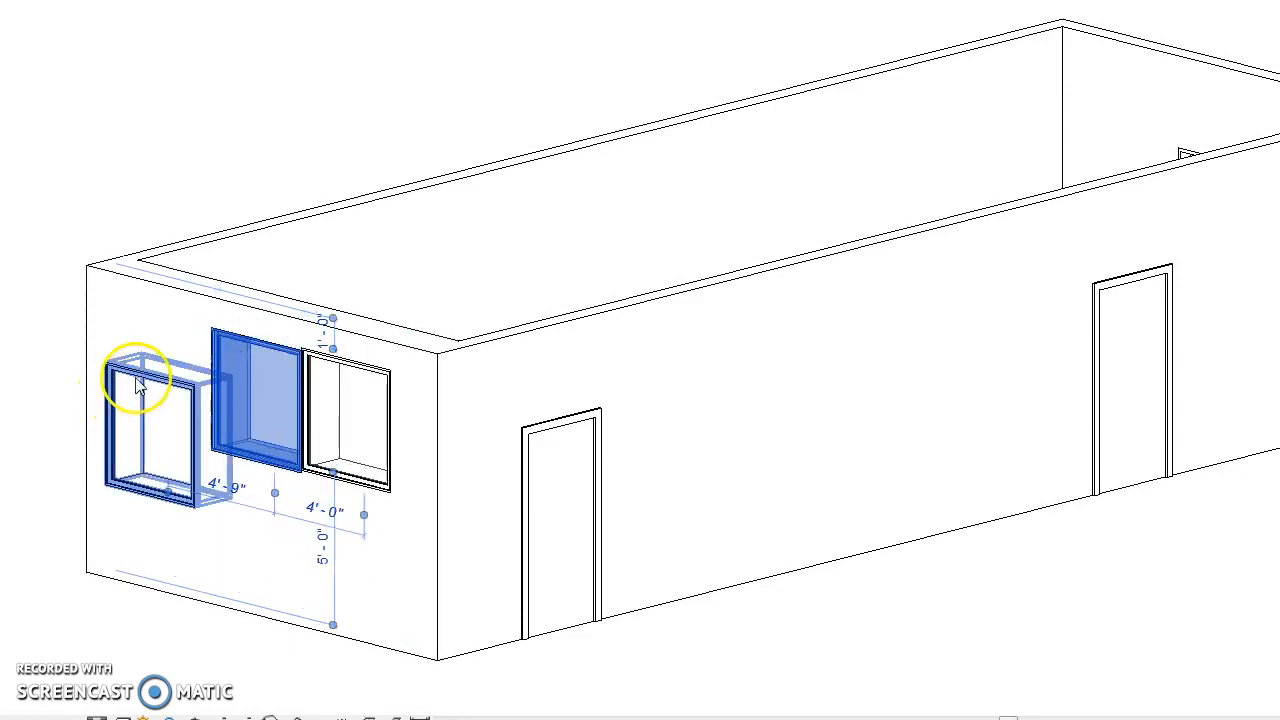
drag(140, 388, 154, 310)
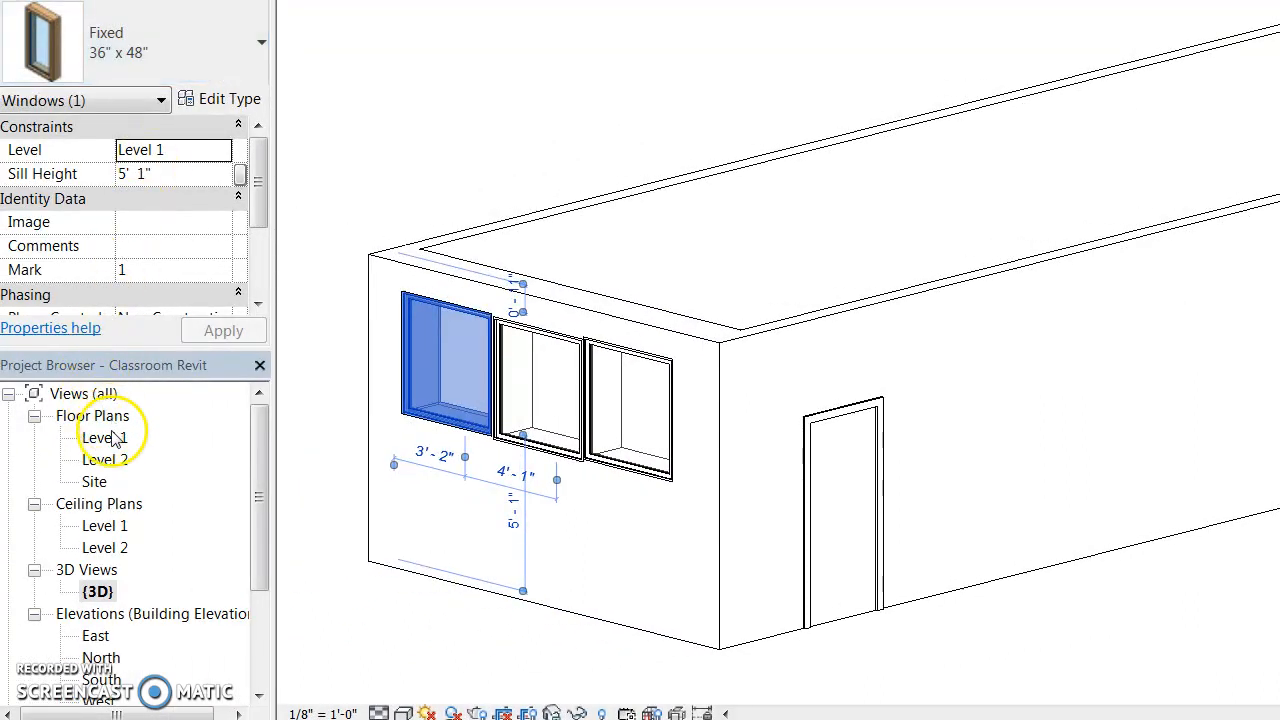
double_click(108, 438)
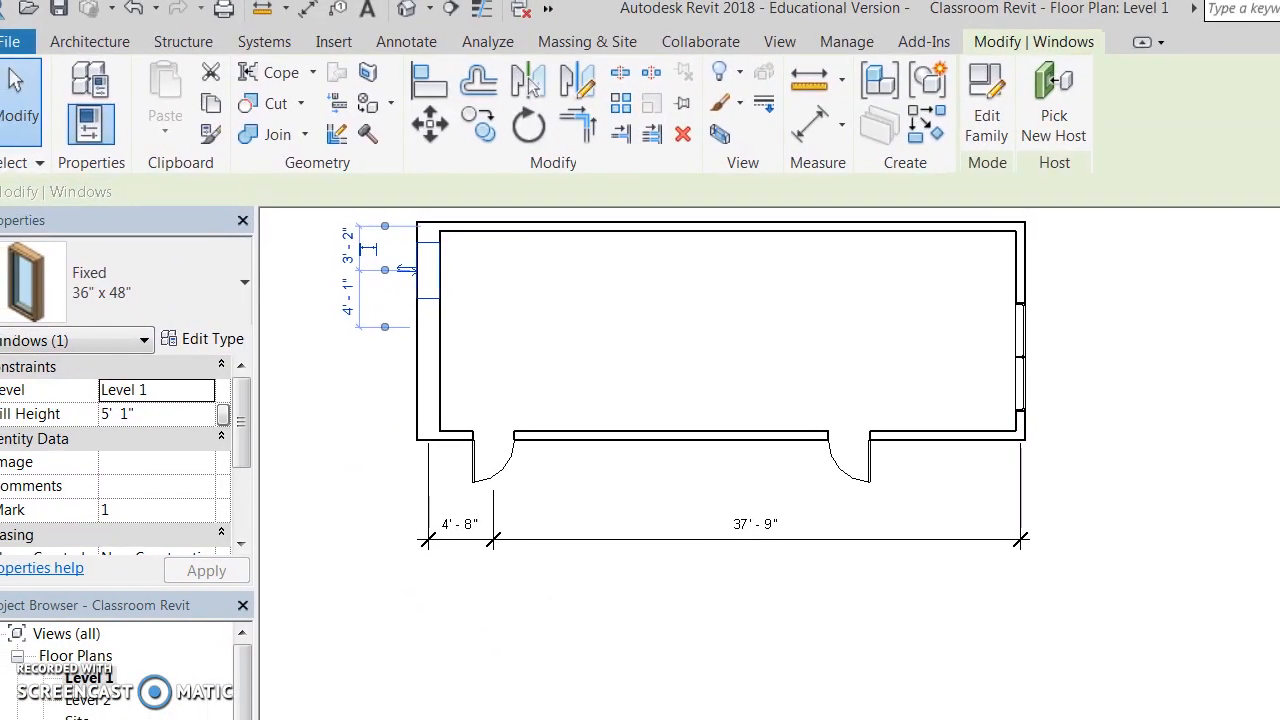
Save the model as the project file Classroom Revit.rvt on the H: drive.
click(15, 50)
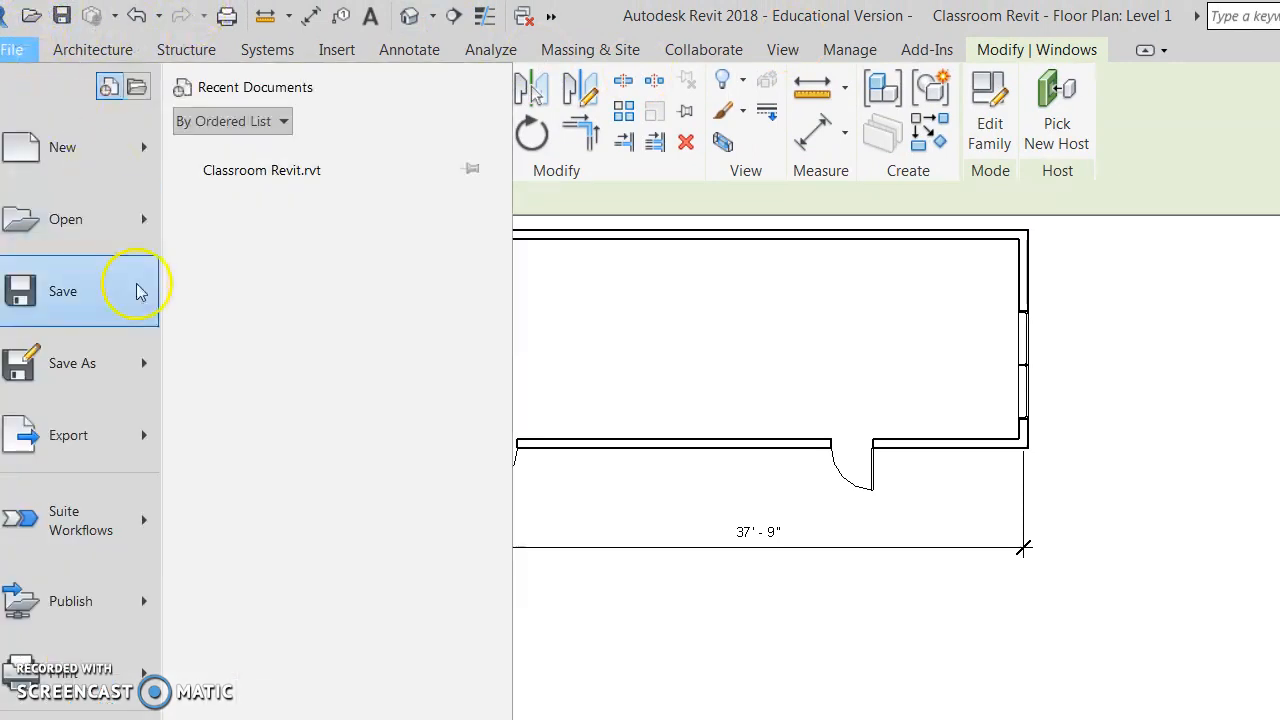
click(100, 365)
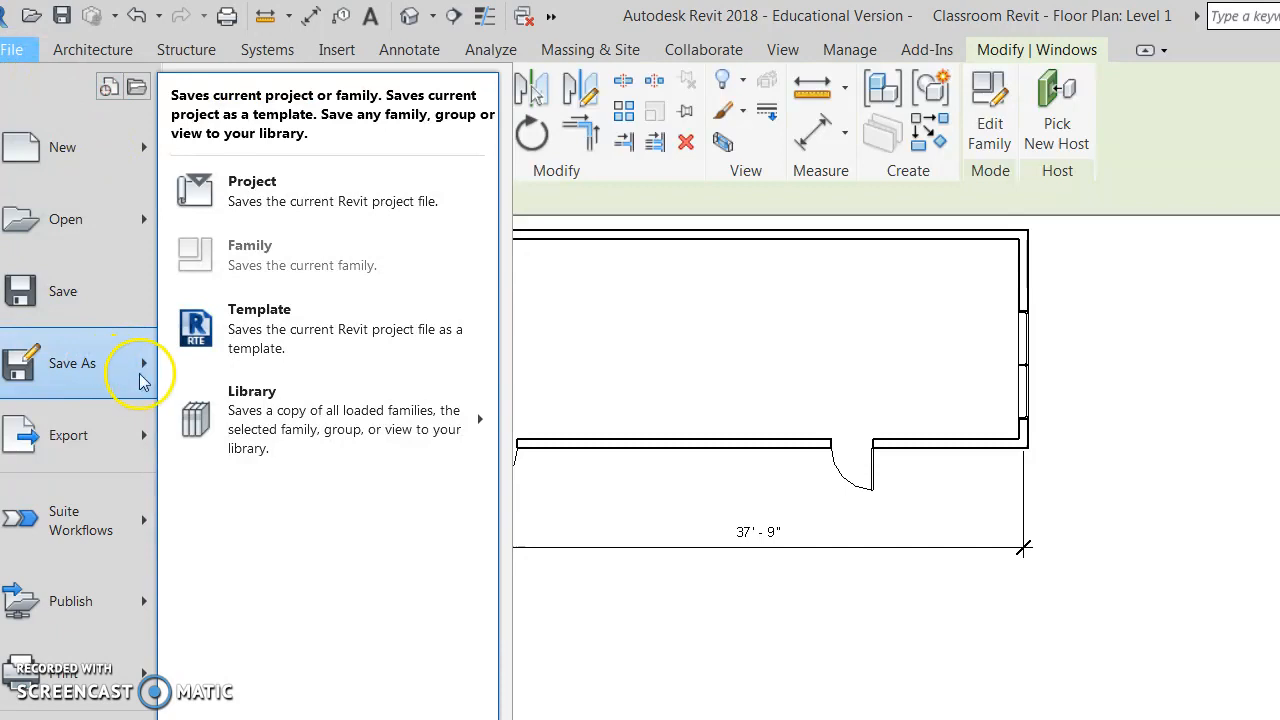
click(297, 203)
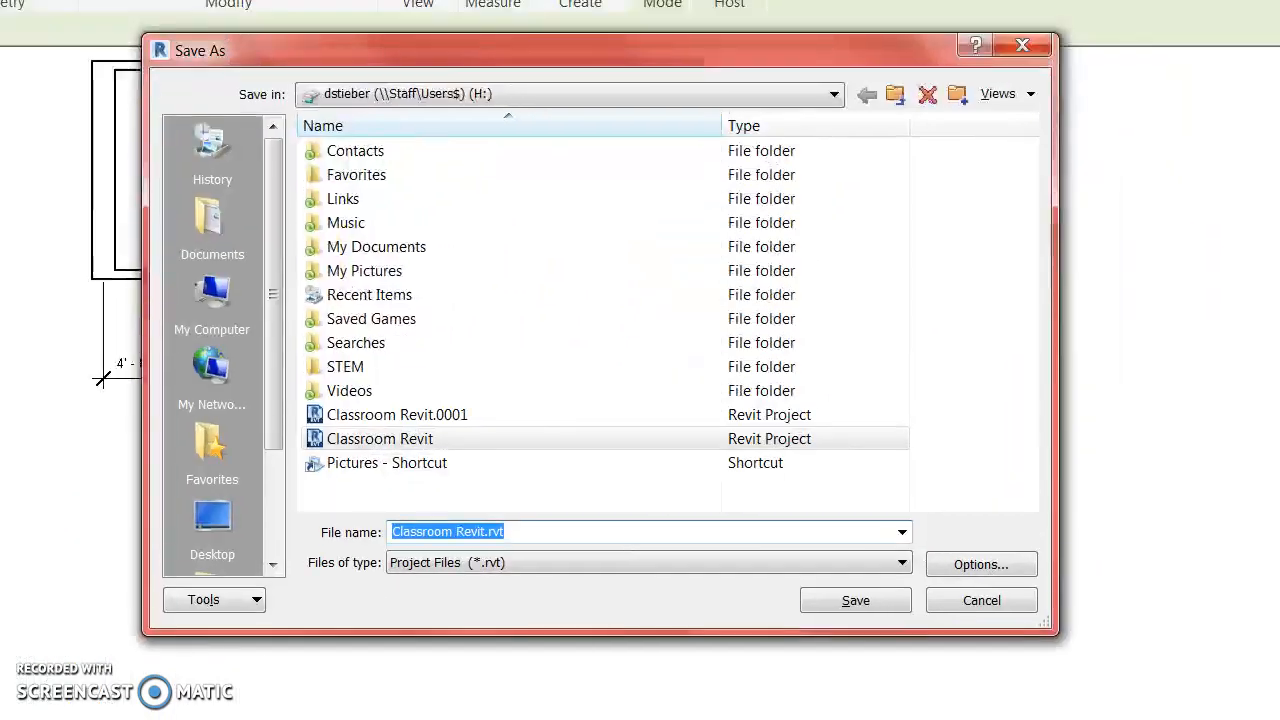
click(213, 293)
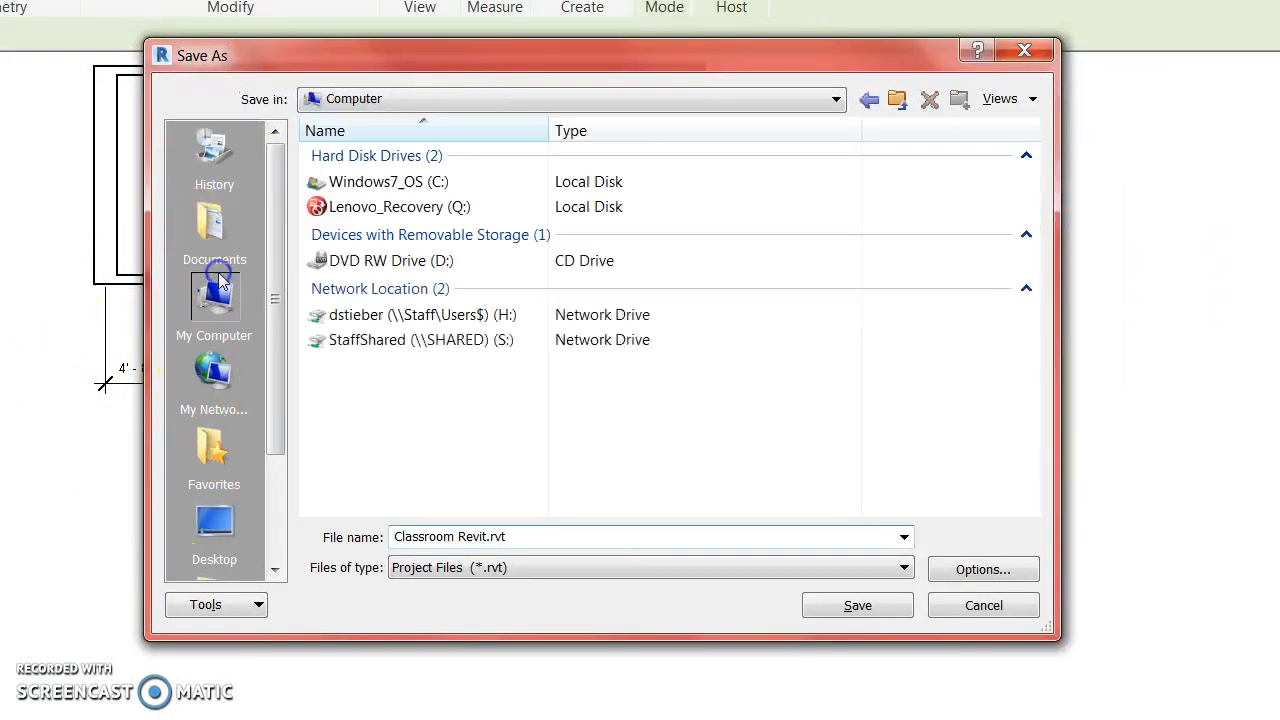
click(370, 315)
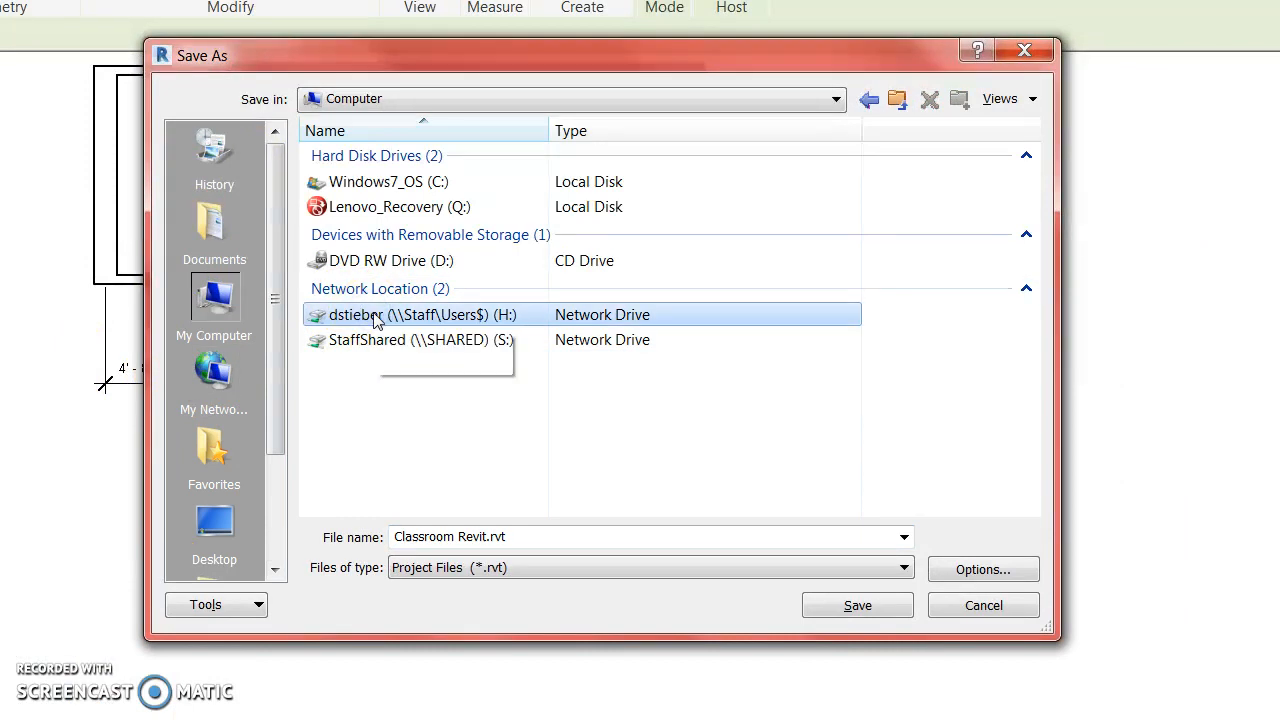
double_click(375, 316)
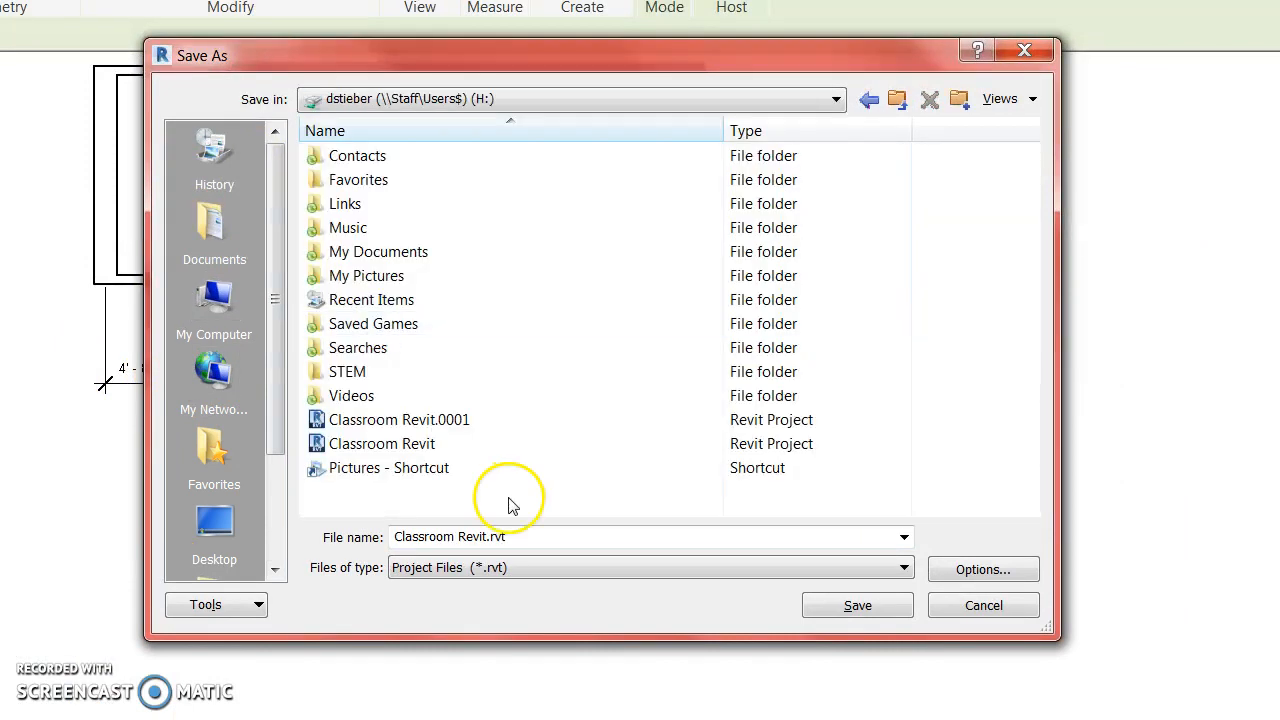
click(513, 534)
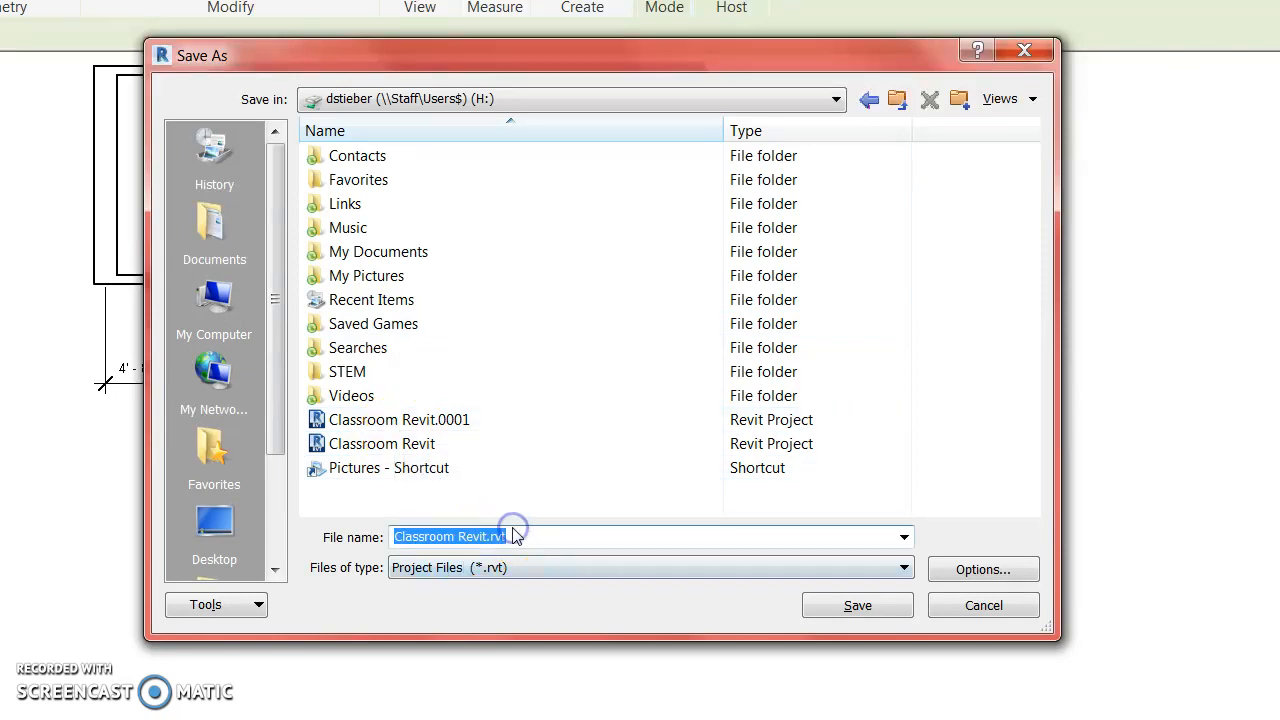
click(345, 443)
click(826, 615)
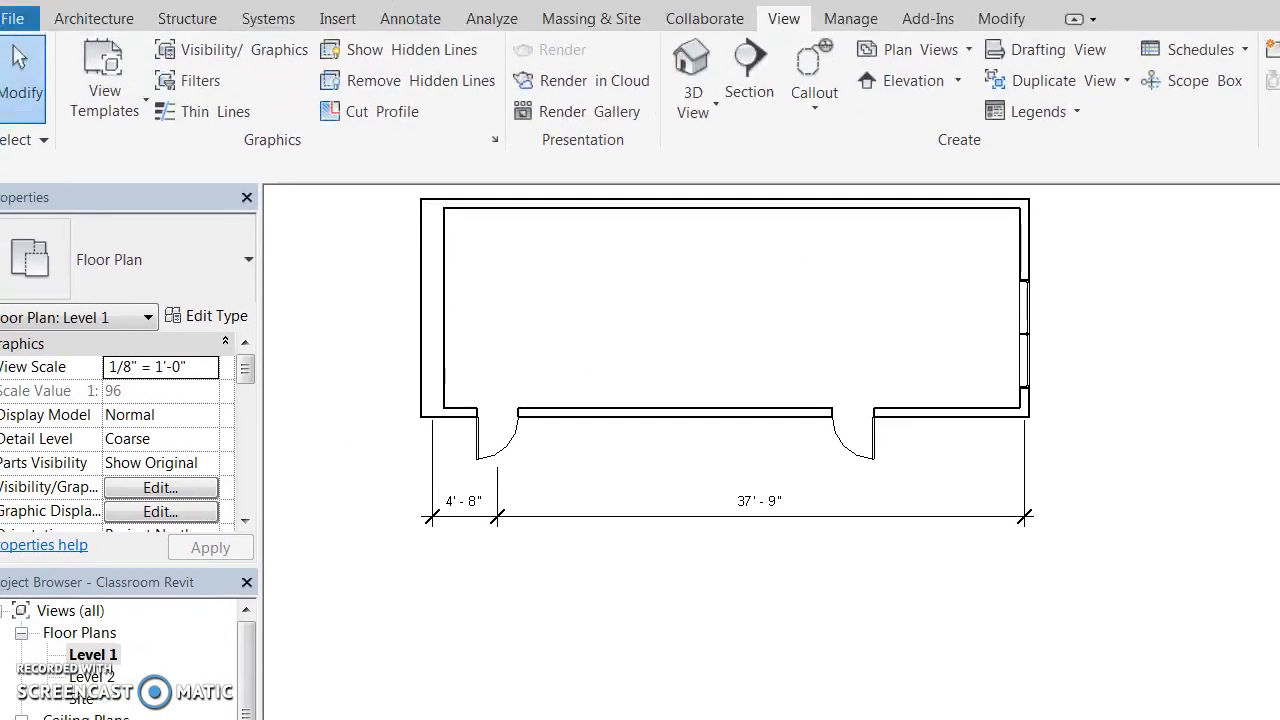
Start an architectural floor of type Generic - 12" and open its type properties.
click(94, 18)
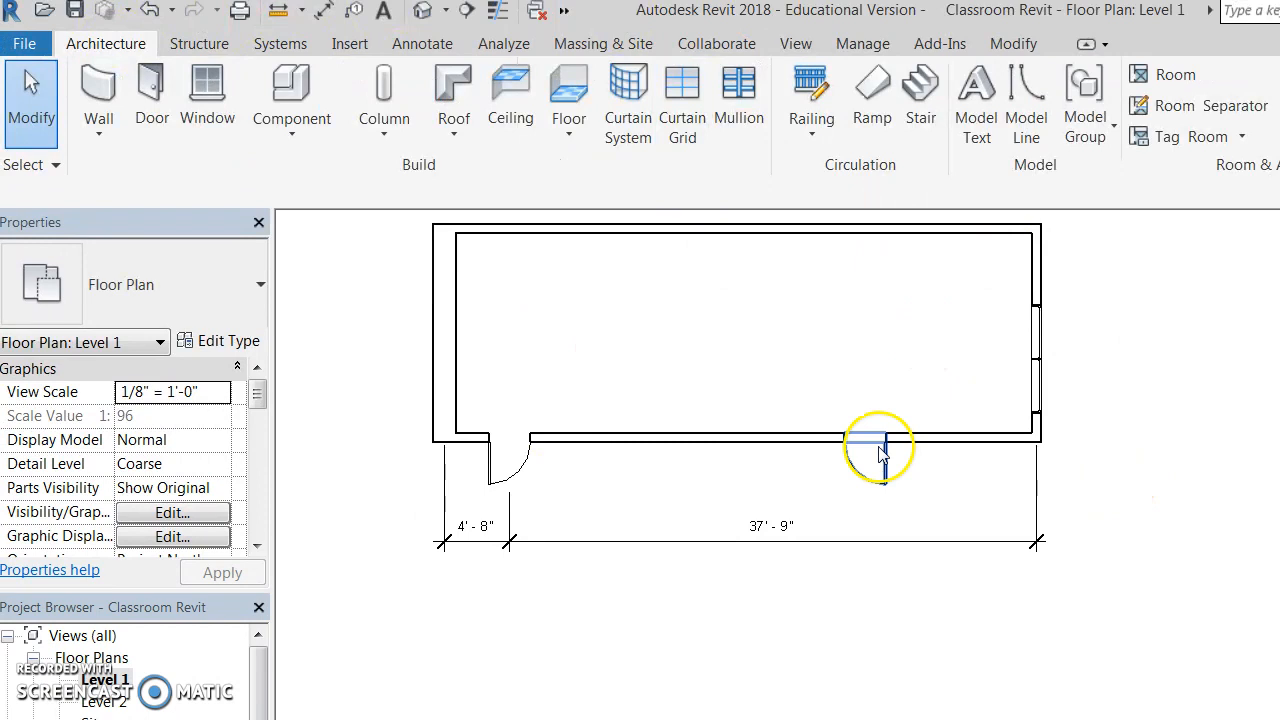
click(580, 120)
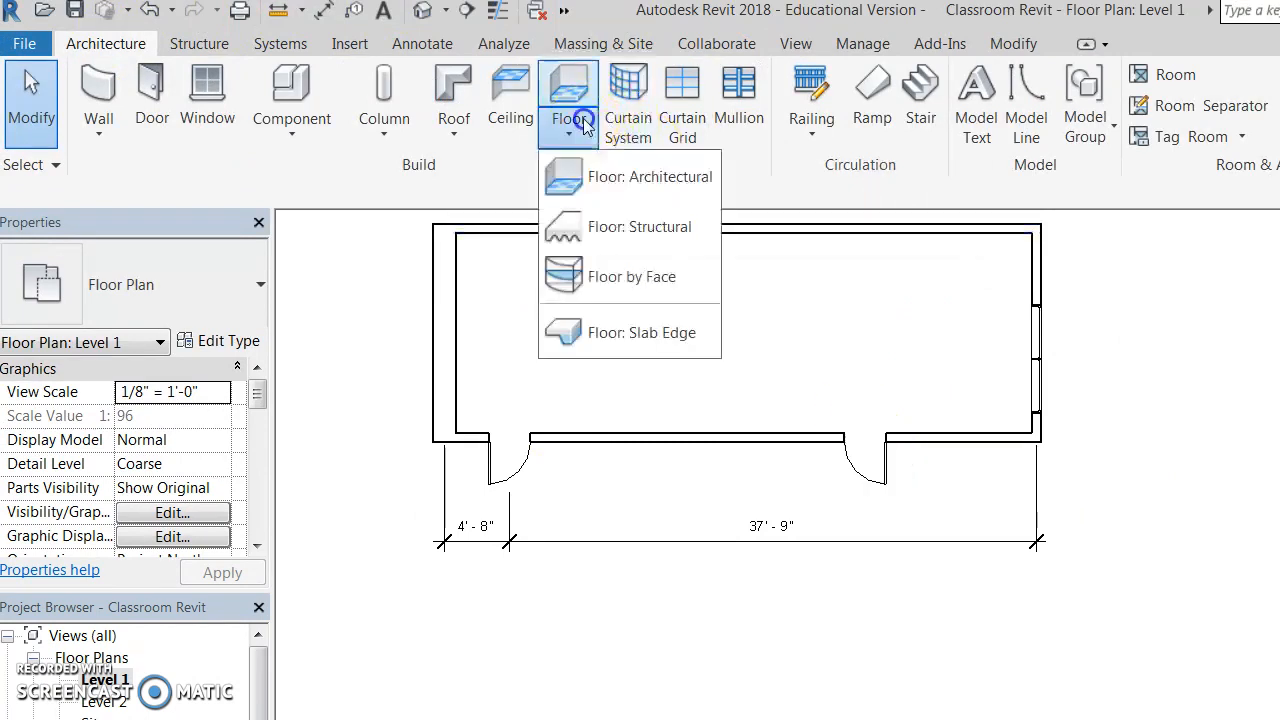
click(572, 95)
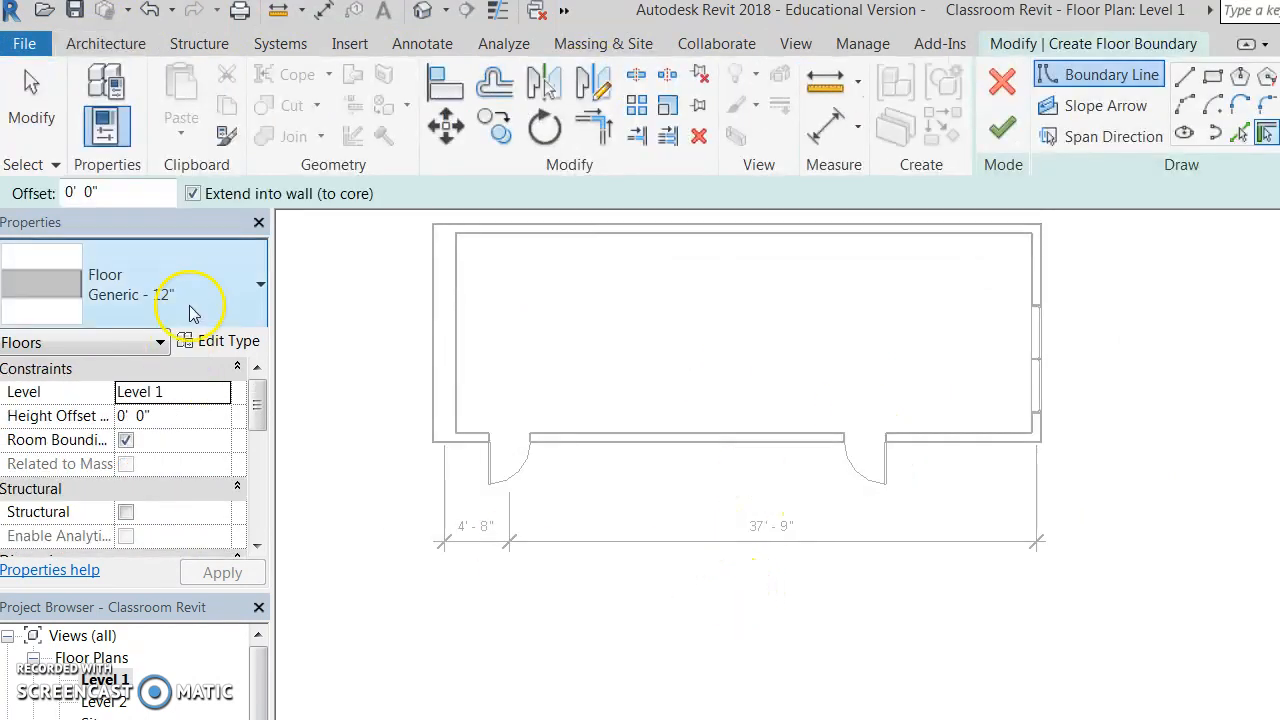
click(206, 298)
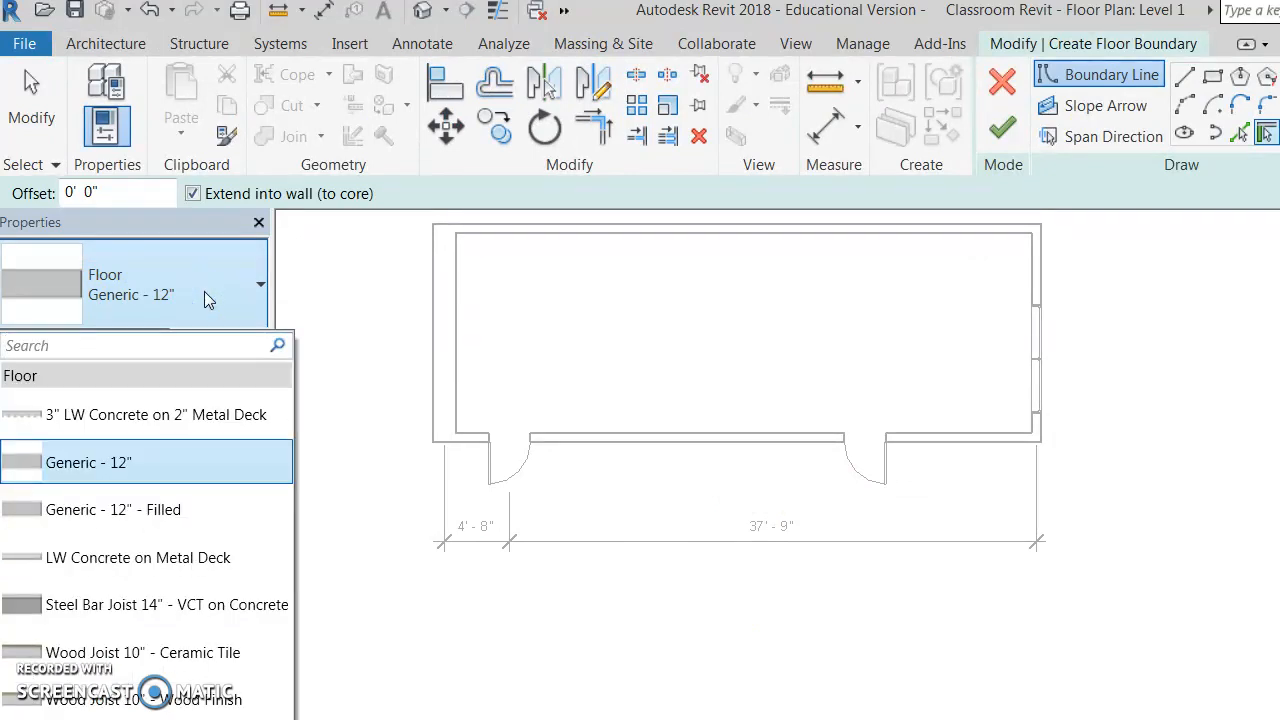
click(210, 292)
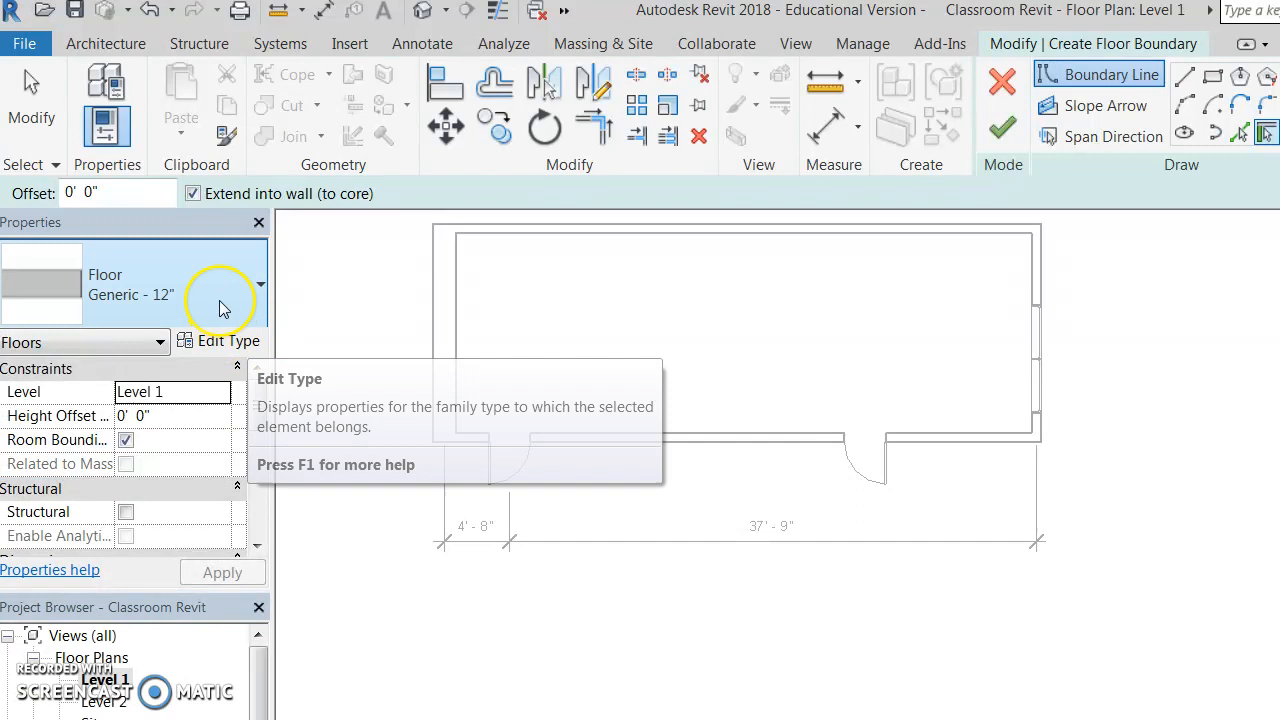
click(205, 344)
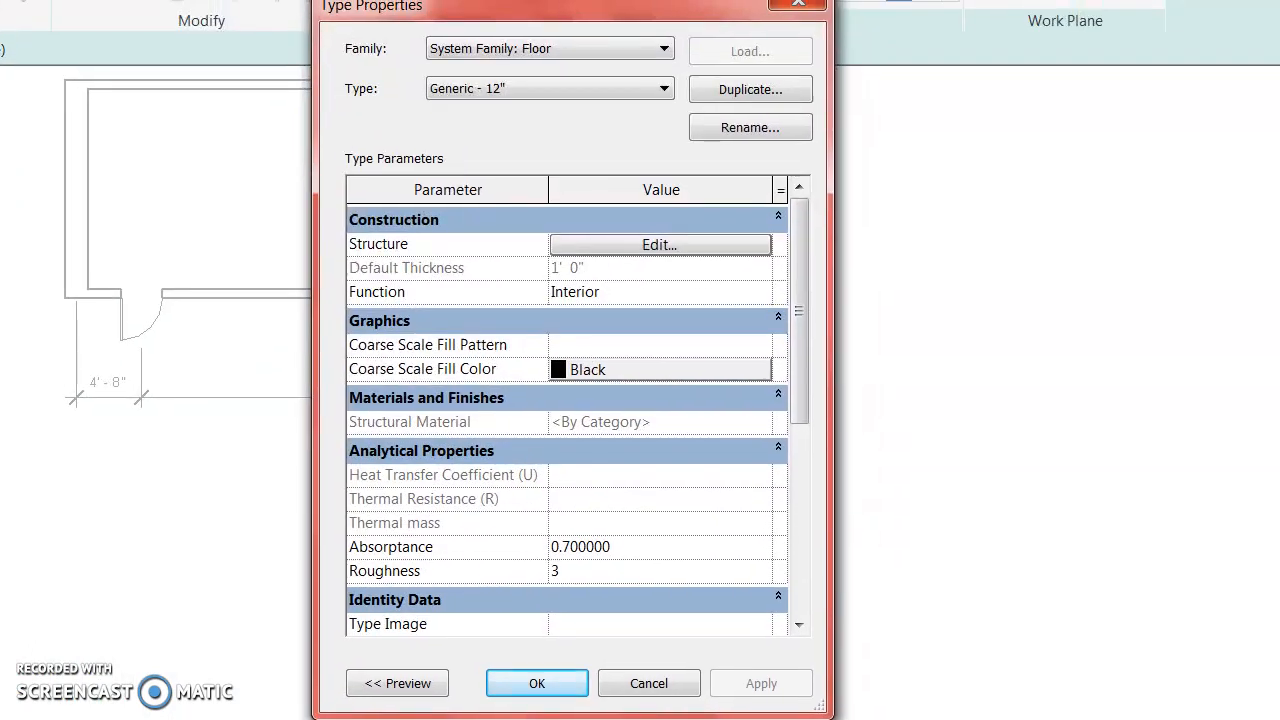
click(550, 48)
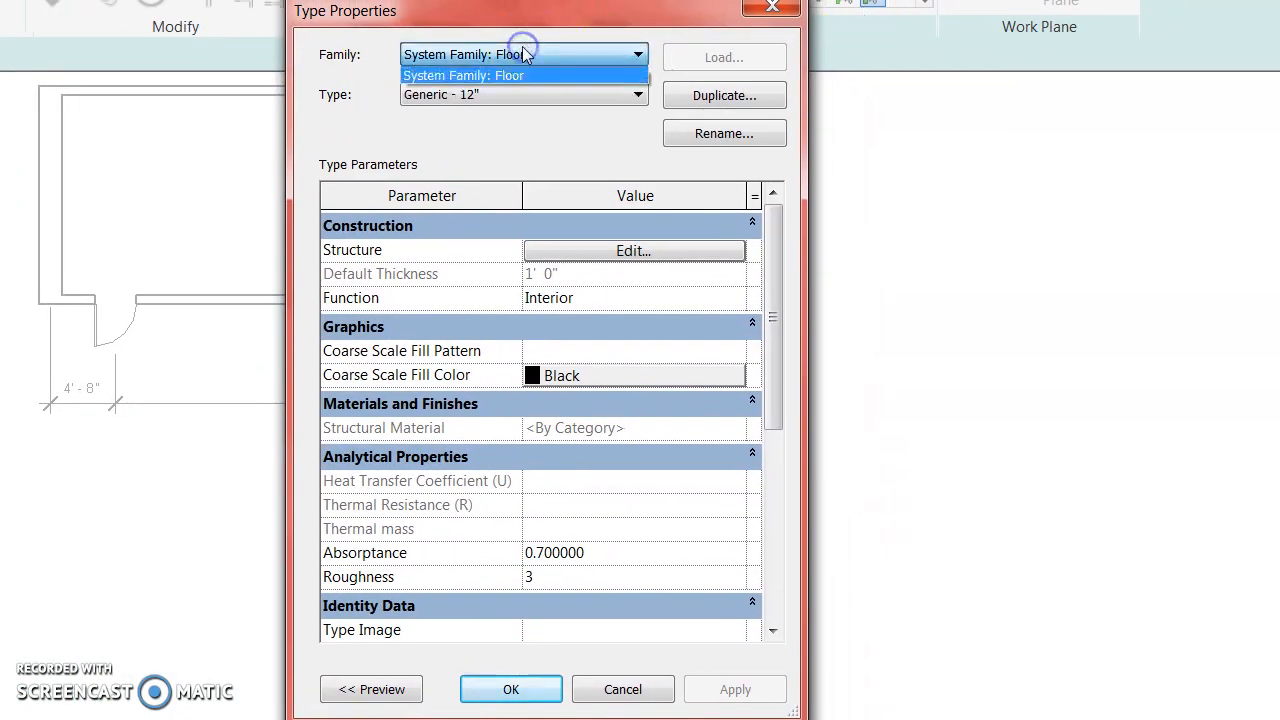
click(575, 55)
click(578, 98)
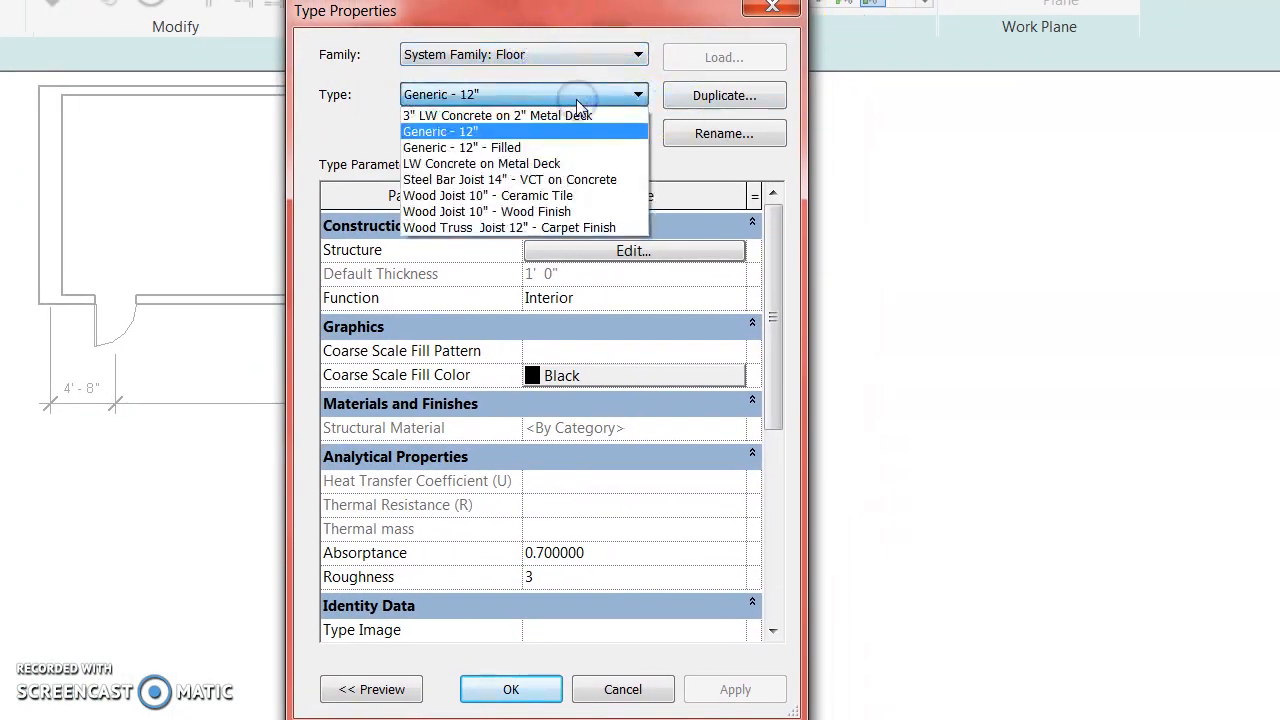
click(575, 131)
click(690, 376)
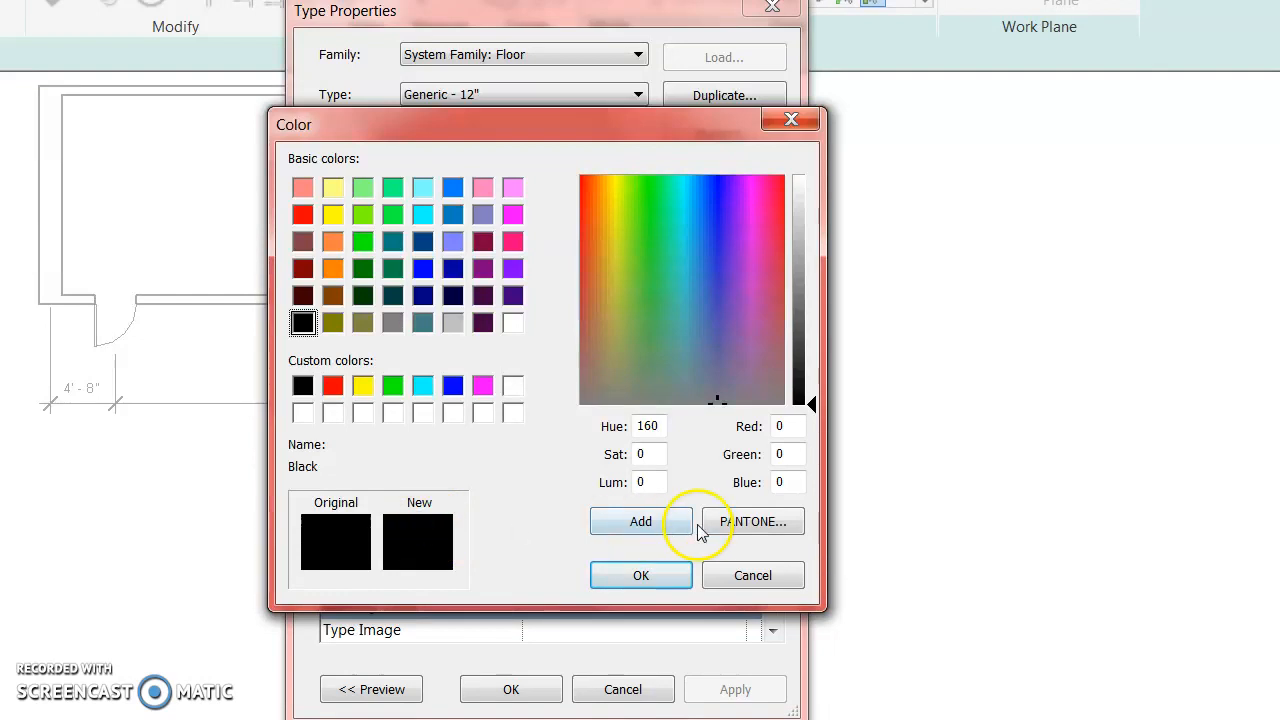
click(745, 518)
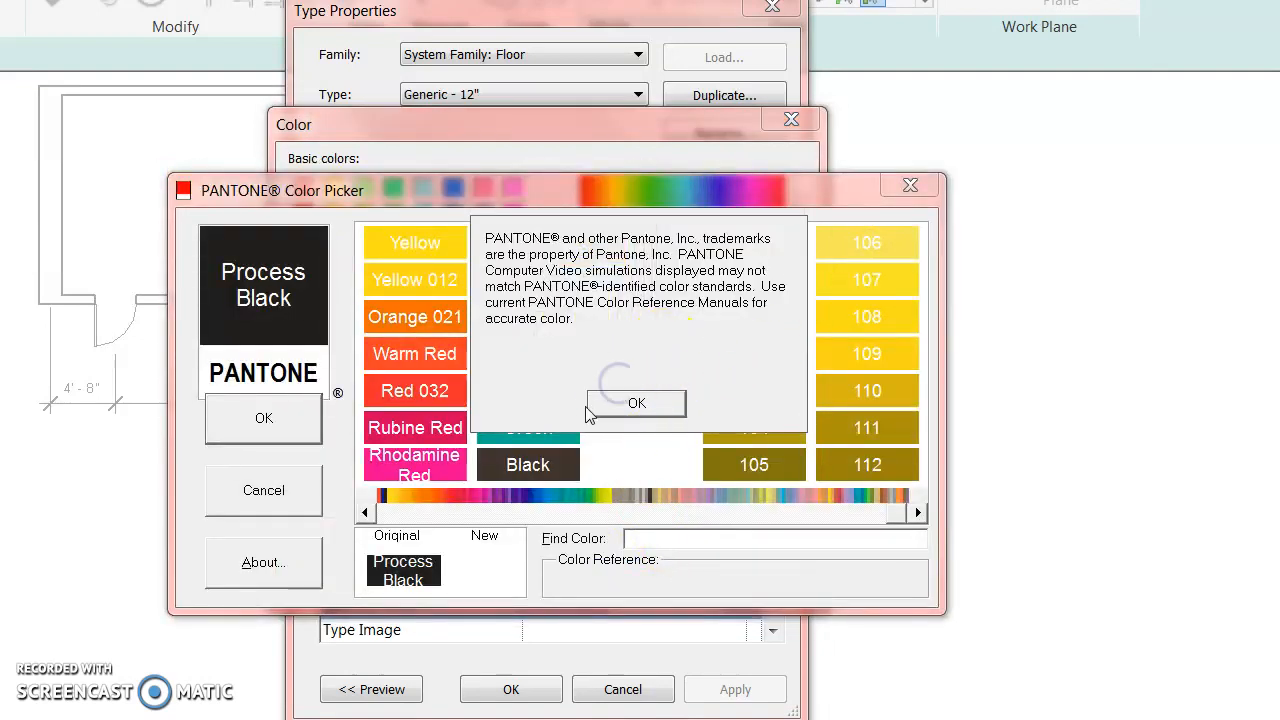
click(613, 406)
click(910, 186)
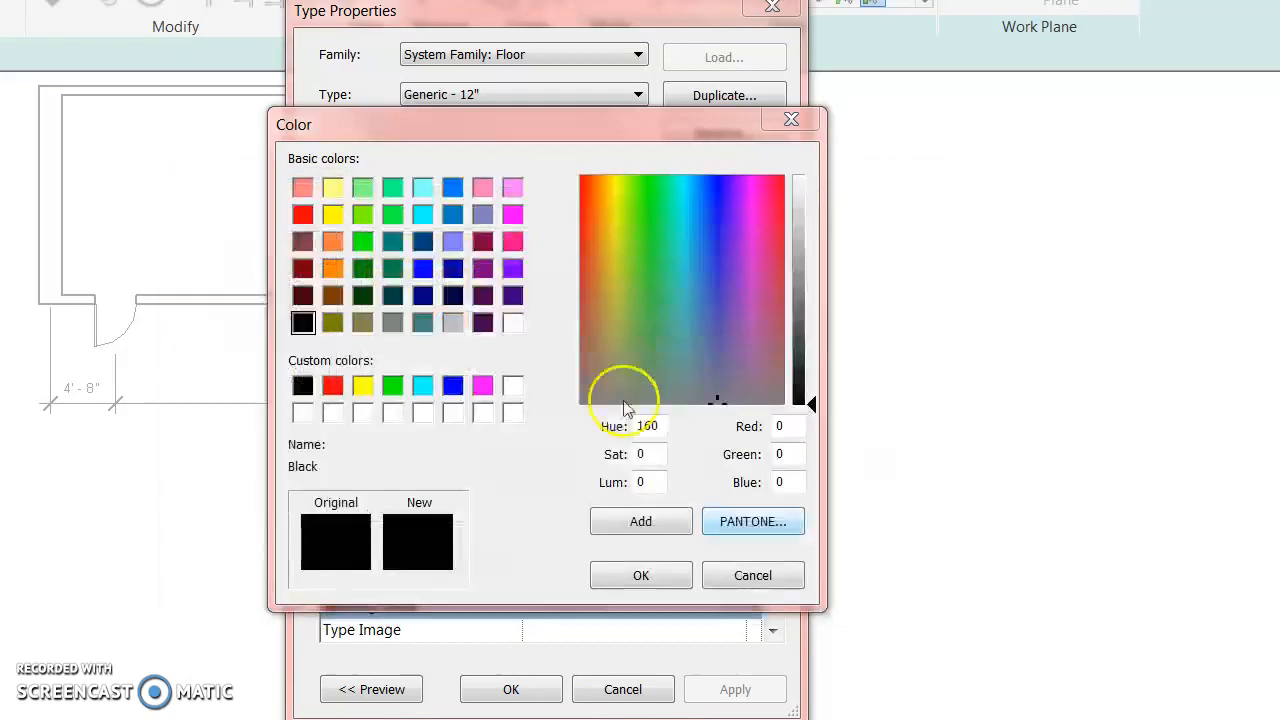
mouse_move(704, 302)
mouse_down()
mouse_move(714, 190)
mouse_move(714, 306)
mouse_up()
click(744, 290)
click(776, 240)
click(757, 578)
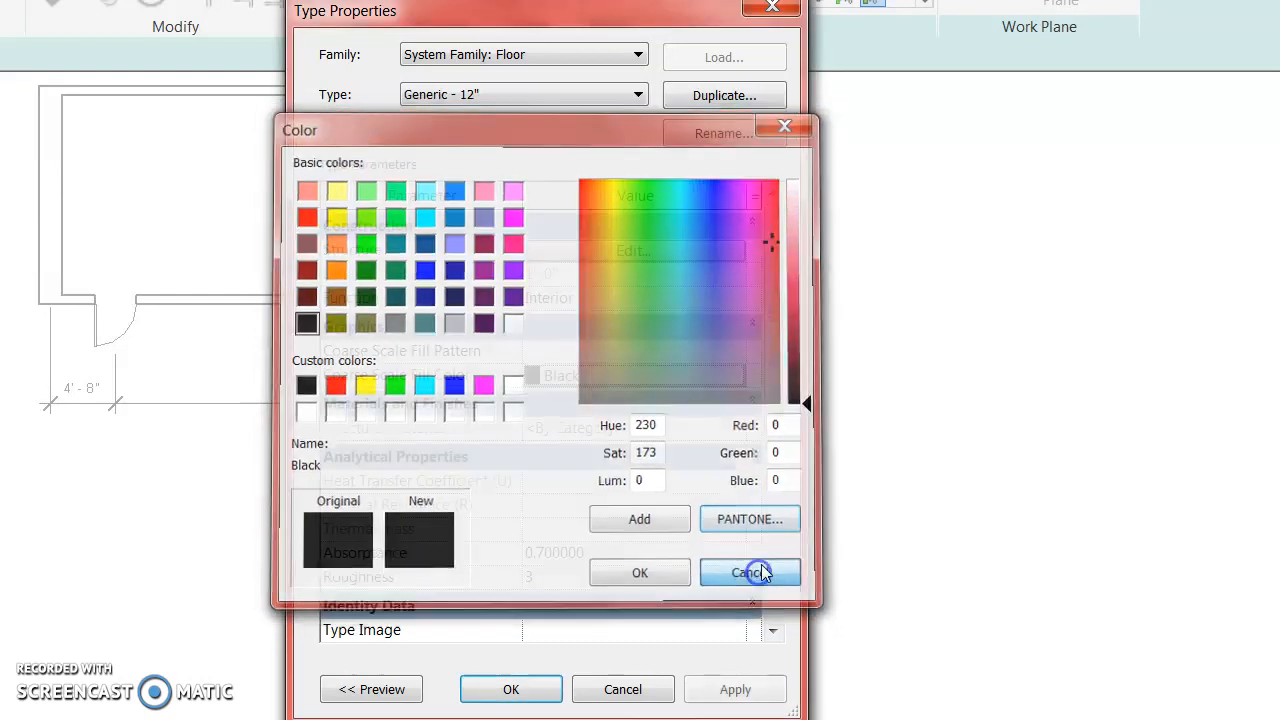
click(668, 250)
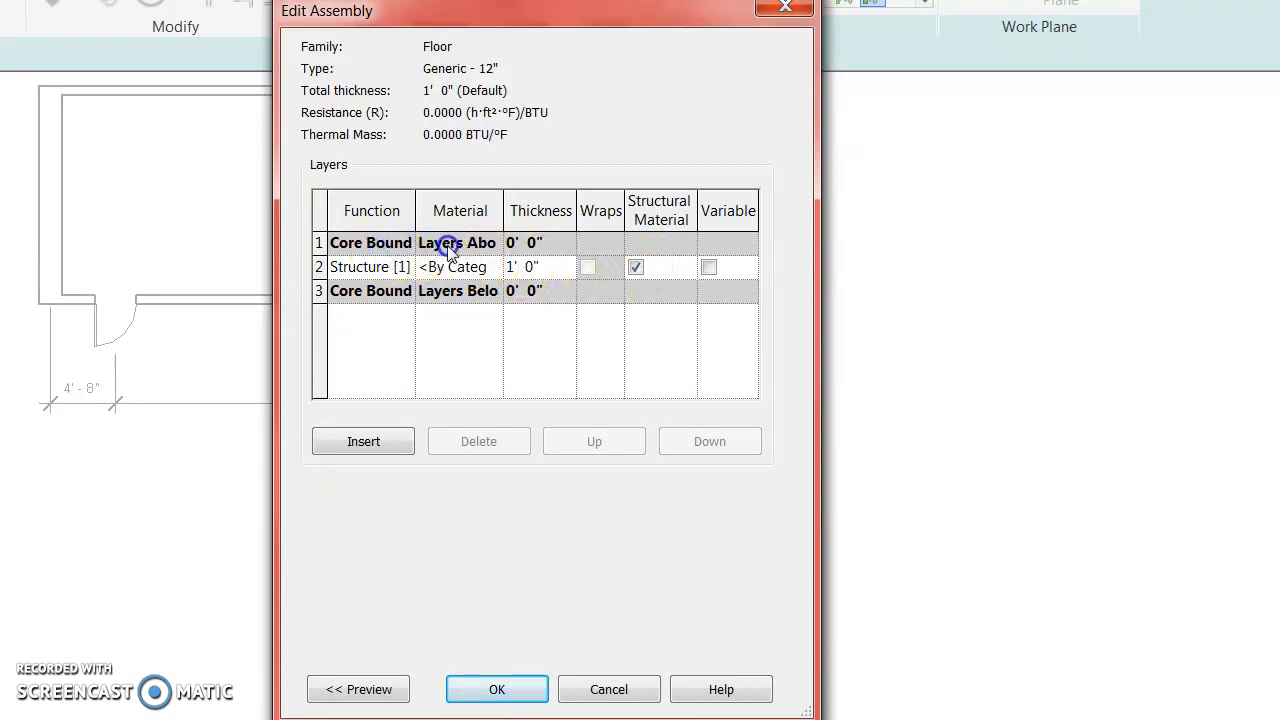
click(386, 458)
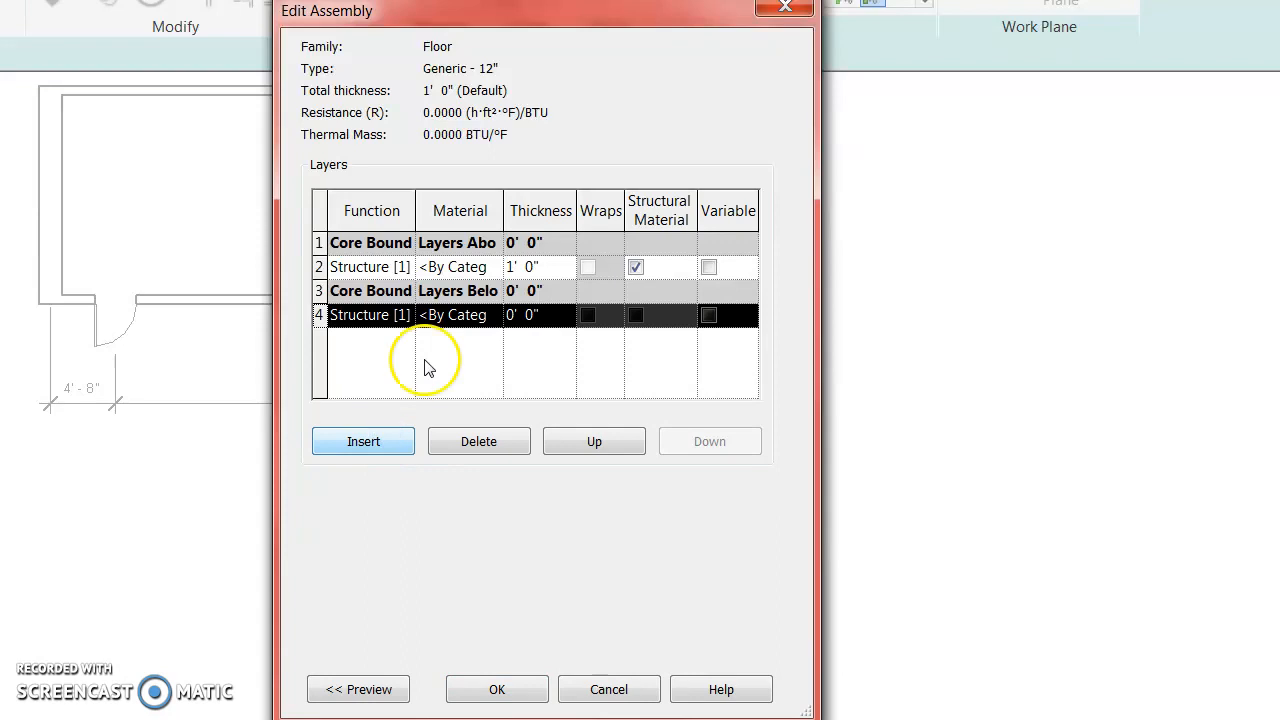
click(598, 690)
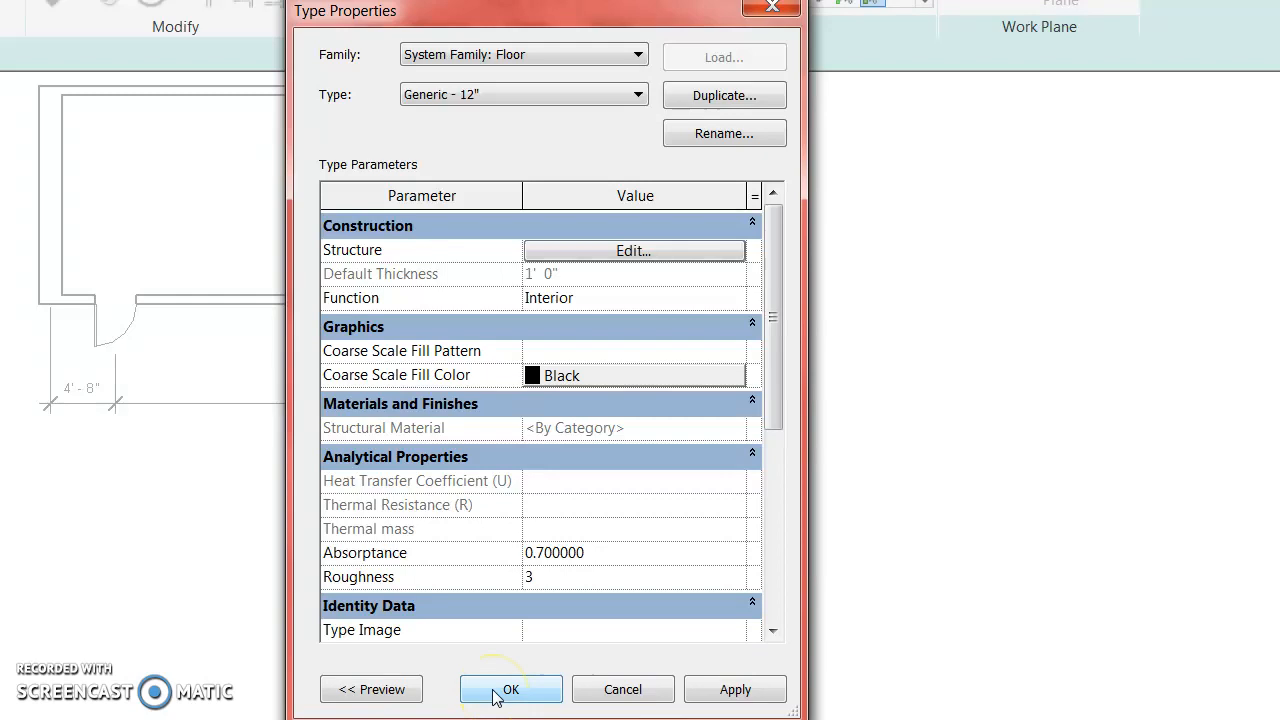
click(560, 51)
Switch the floor type to Wood Truss Joist 12" - Carpet Finish in Type Properties.
click(540, 76)
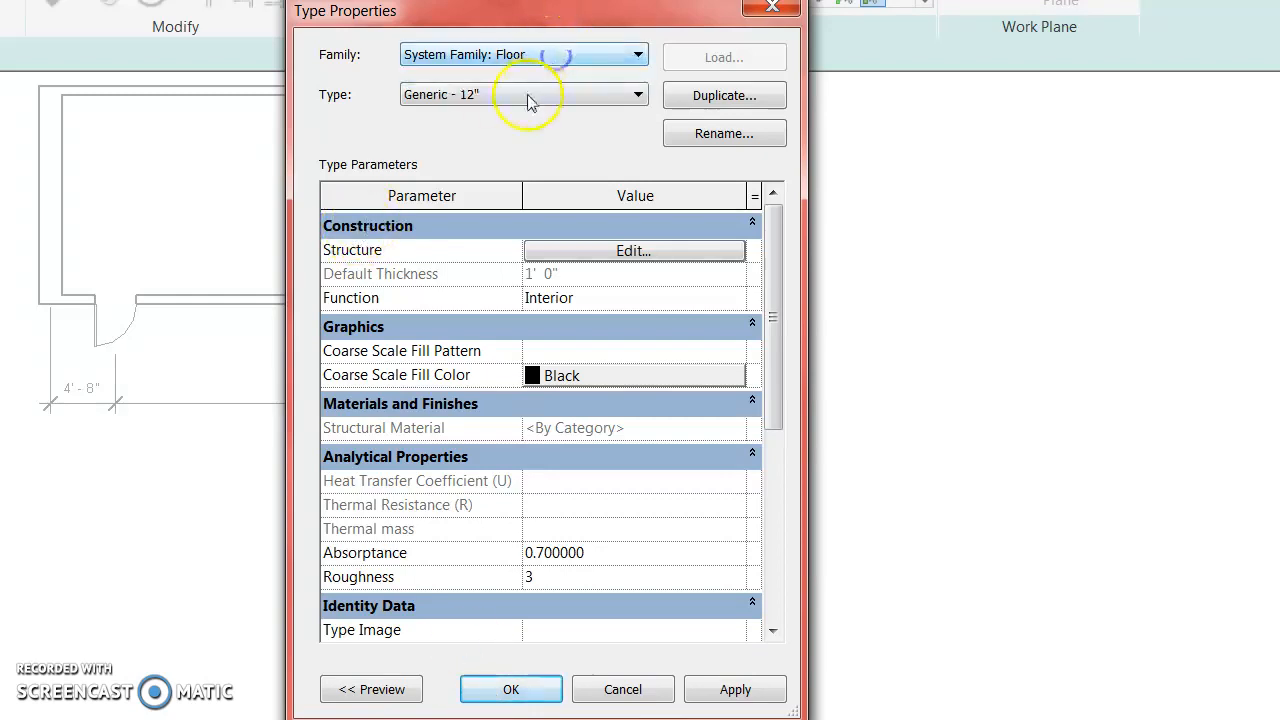
click(531, 94)
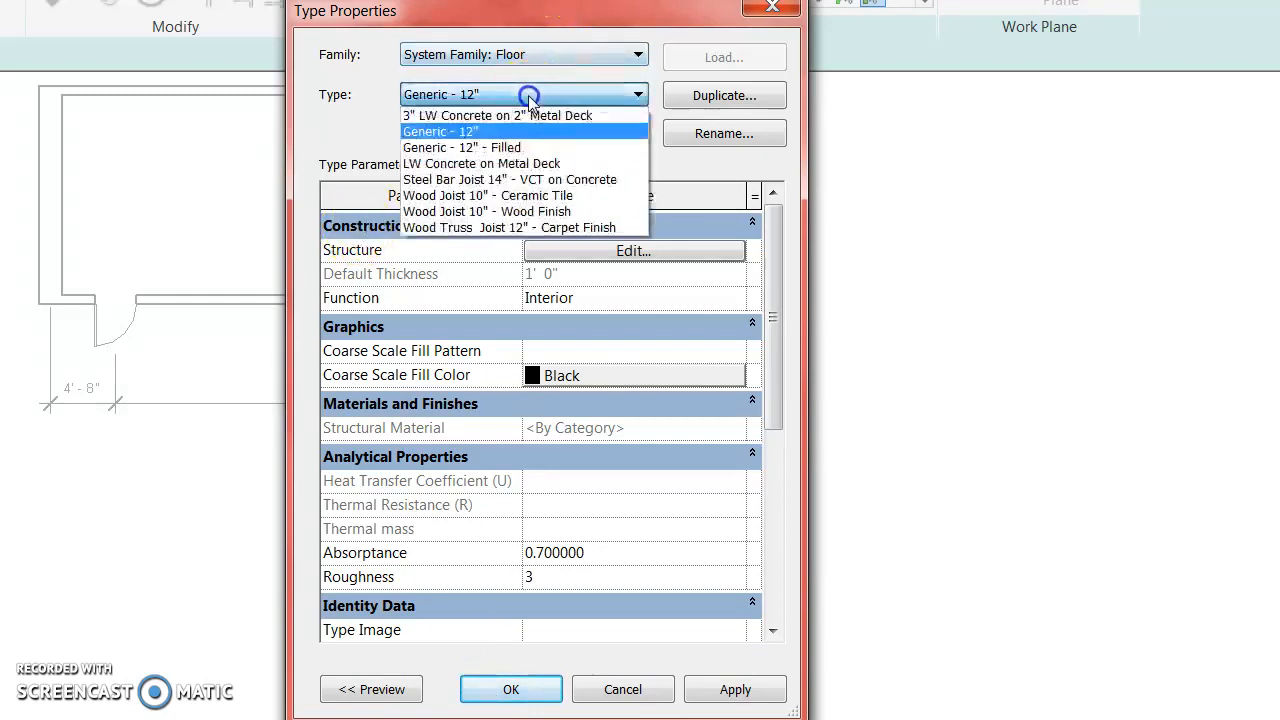
click(565, 228)
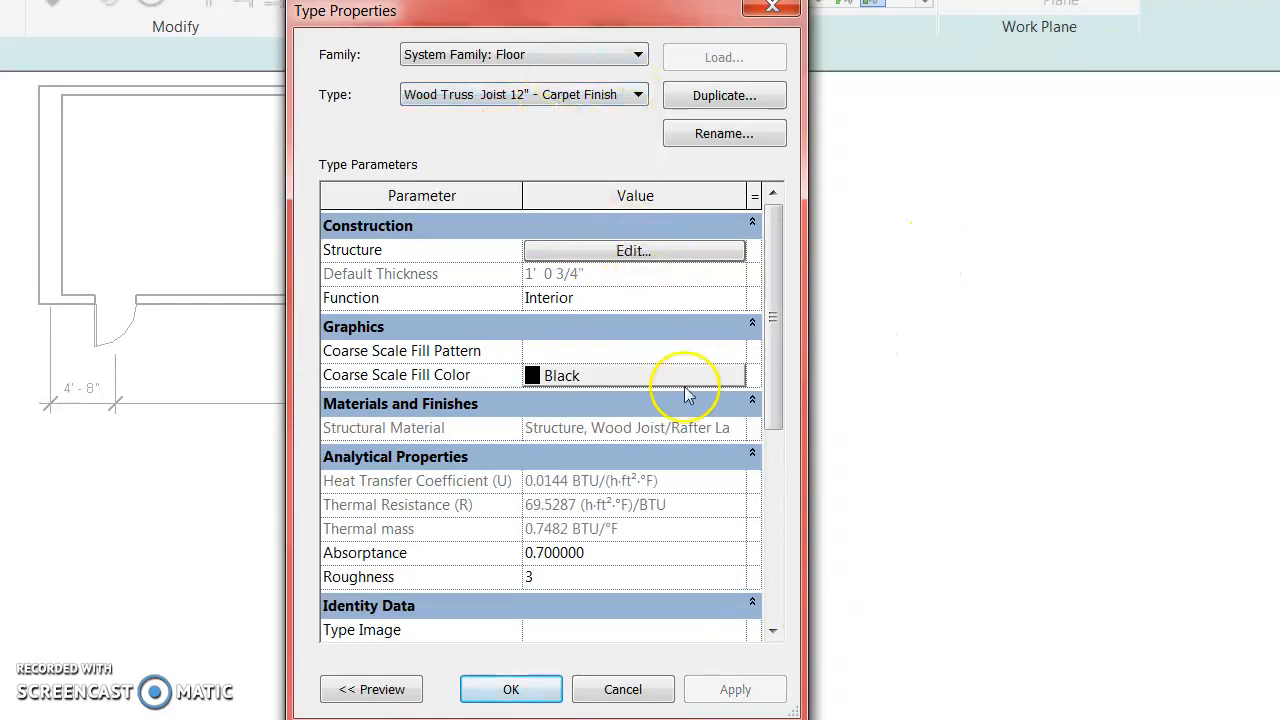
drag(772, 412, 809, 303)
Open the floor's layer structure and review the Carpet (1) finish material, leaving it unchanged.
click(664, 251)
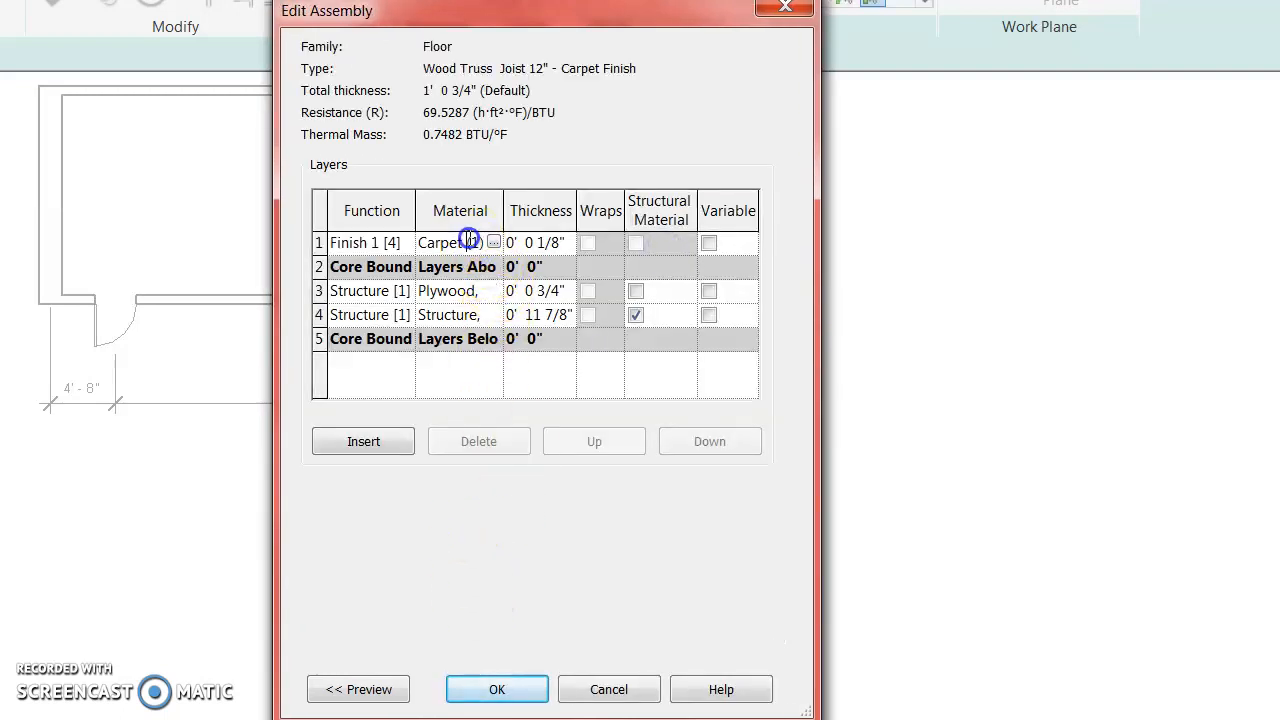
click(469, 242)
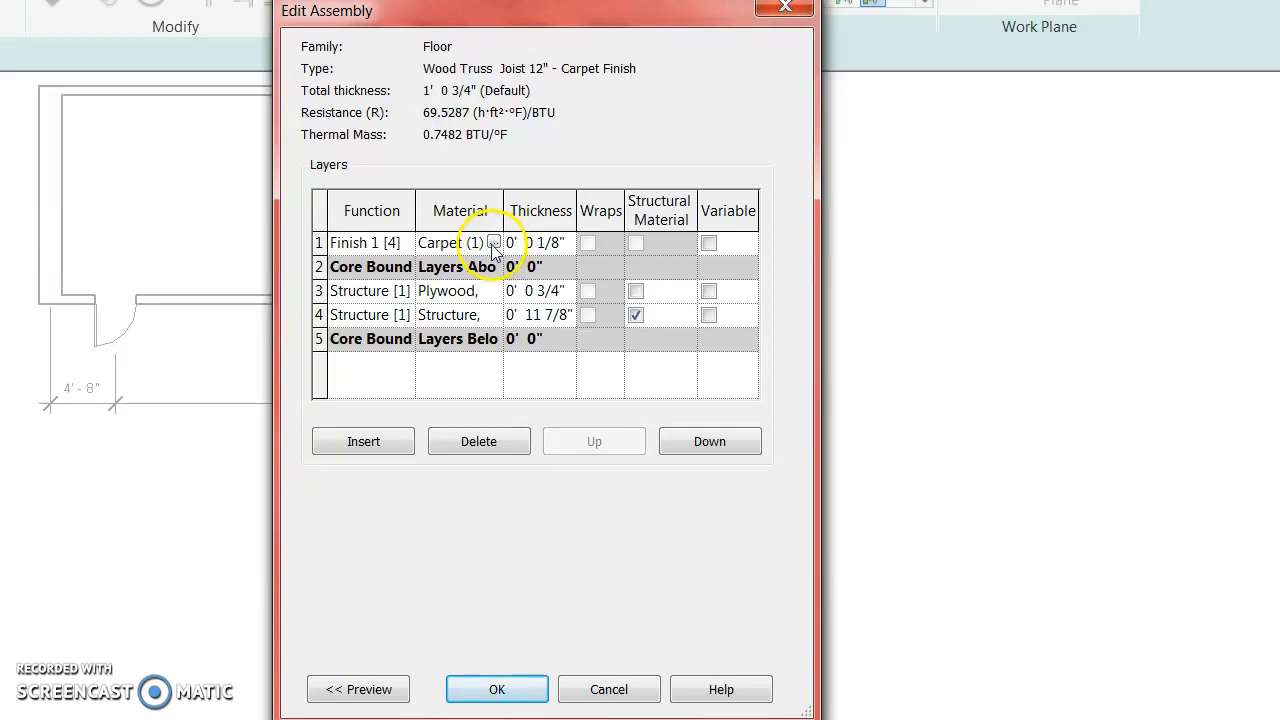
click(494, 244)
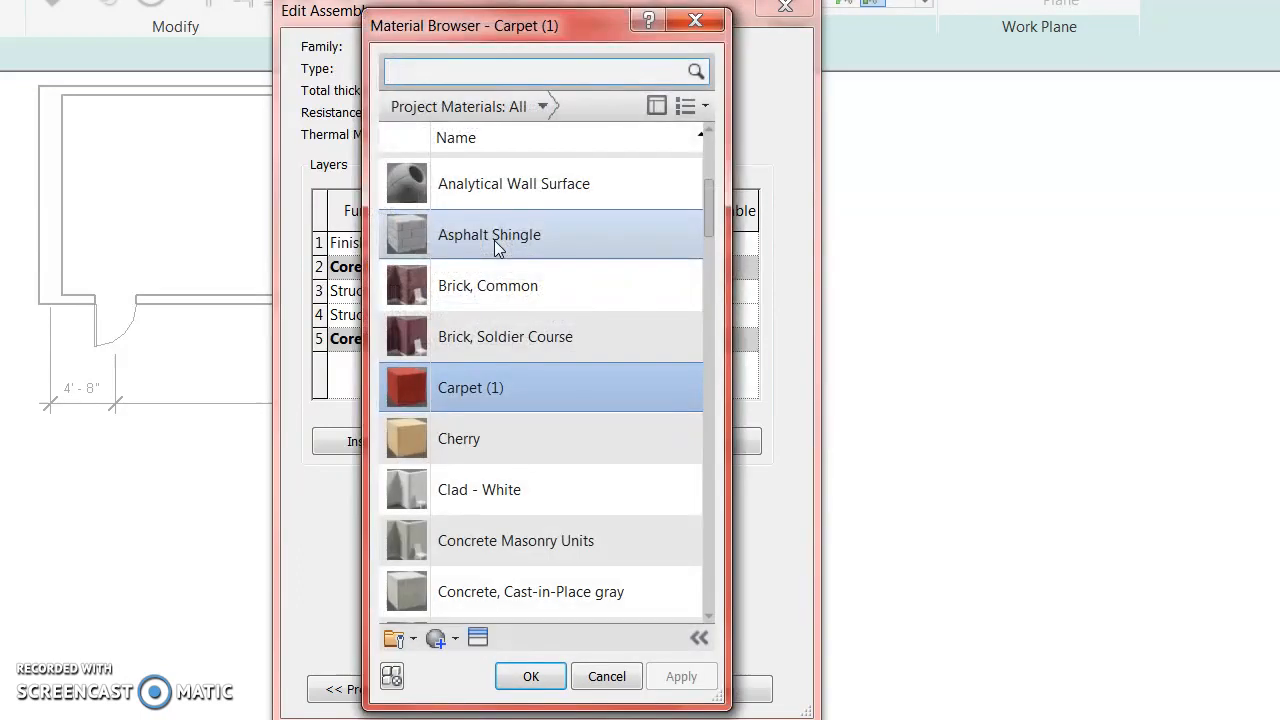
double_click(508, 388)
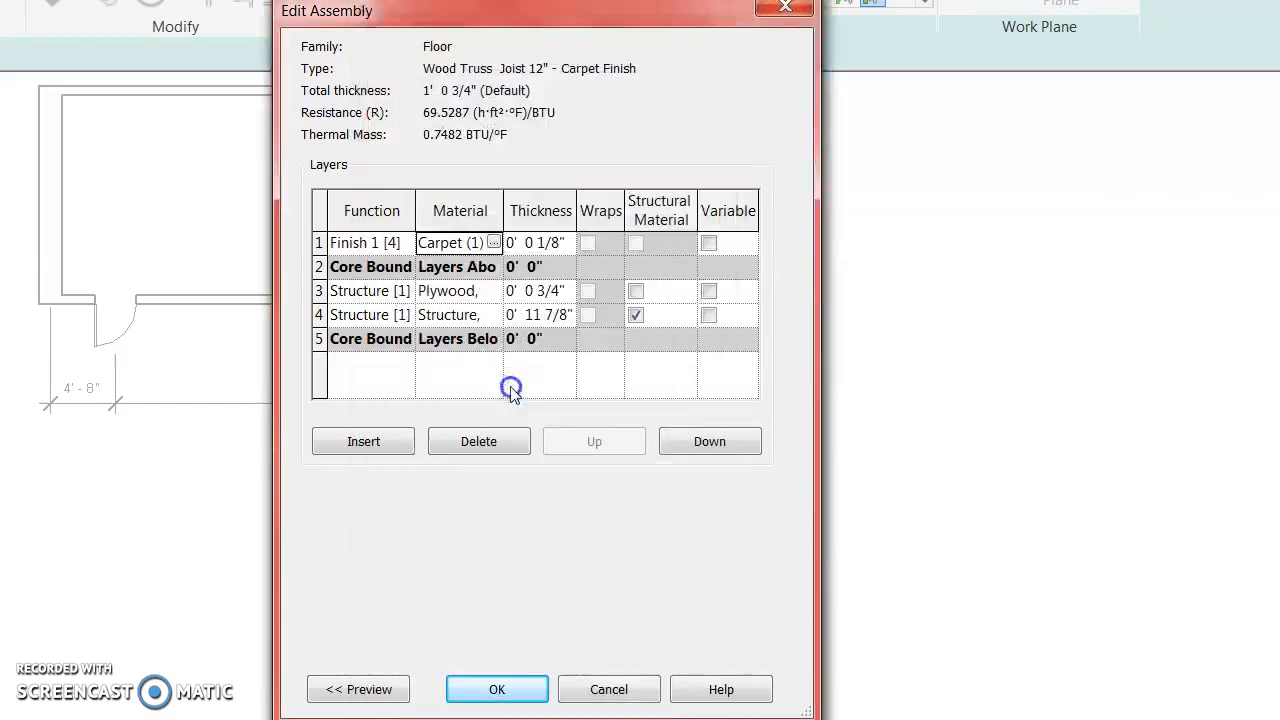
click(493, 244)
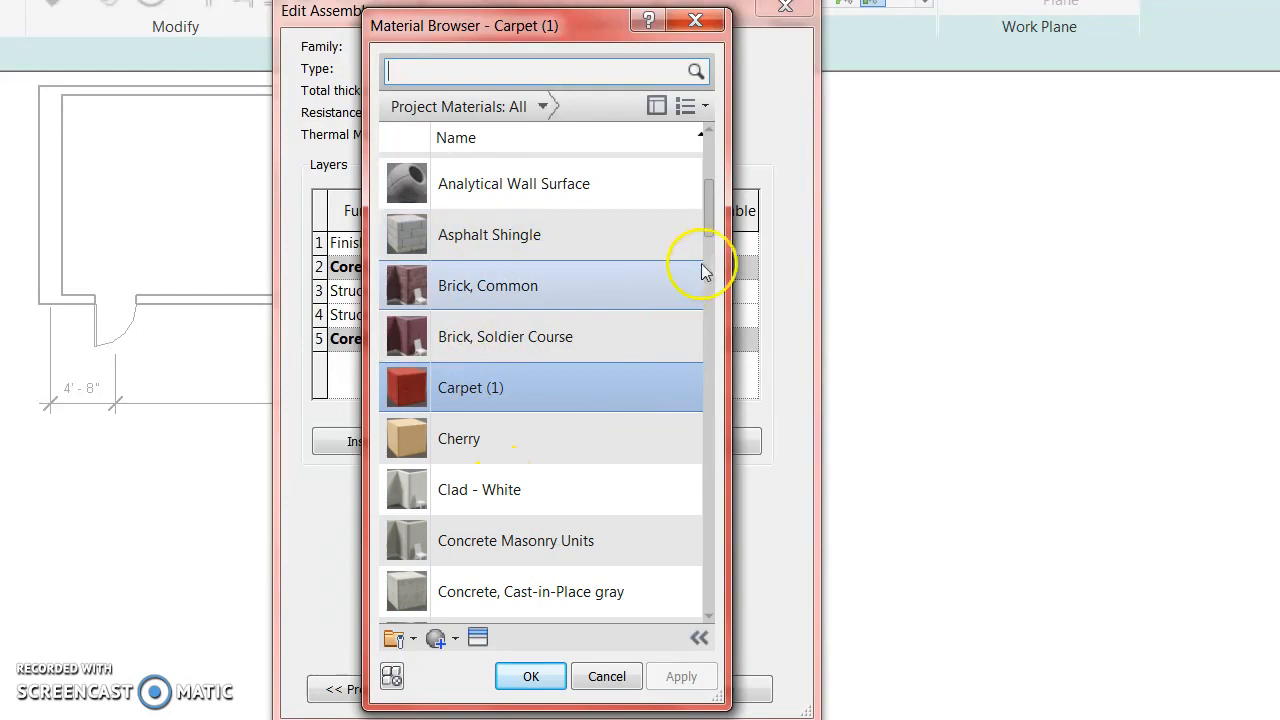
drag(710, 222, 654, 447)
scroll(654, 447, down, 5)
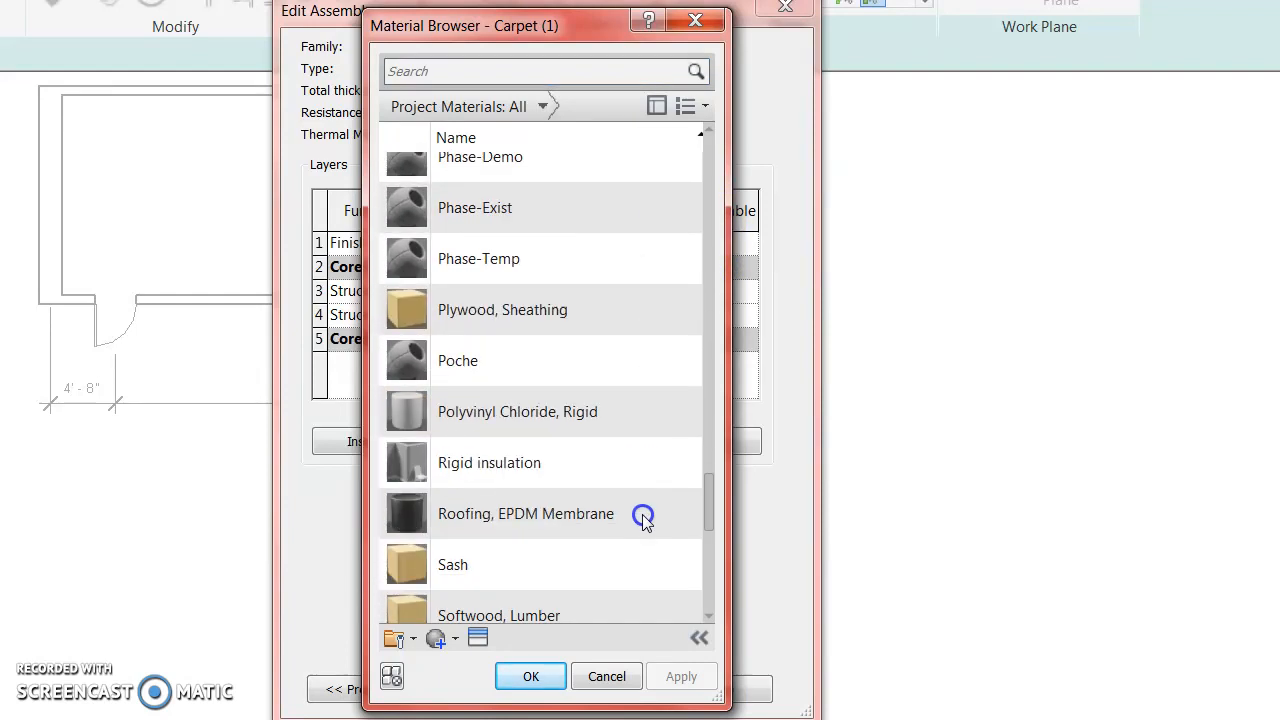
click(604, 676)
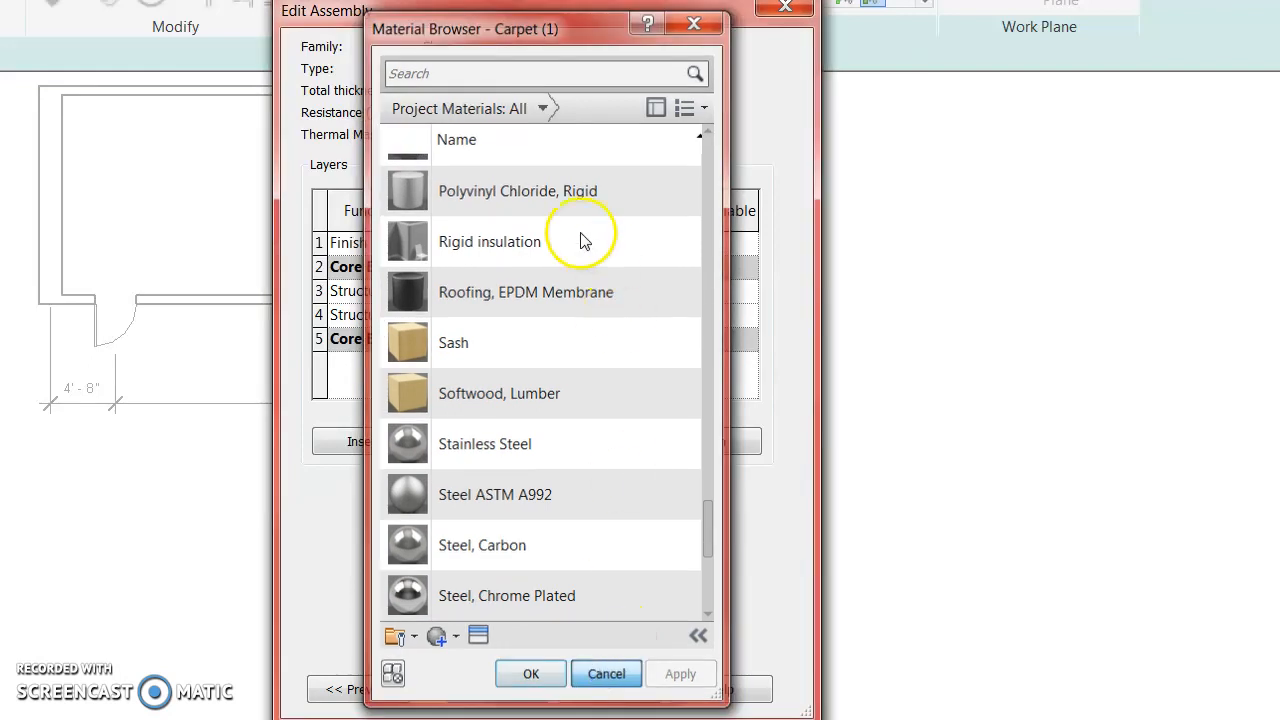
click(606, 673)
click(528, 244)
Check the Plywood, Sheathing layer material, keep it, and accept the assembly.
click(457, 292)
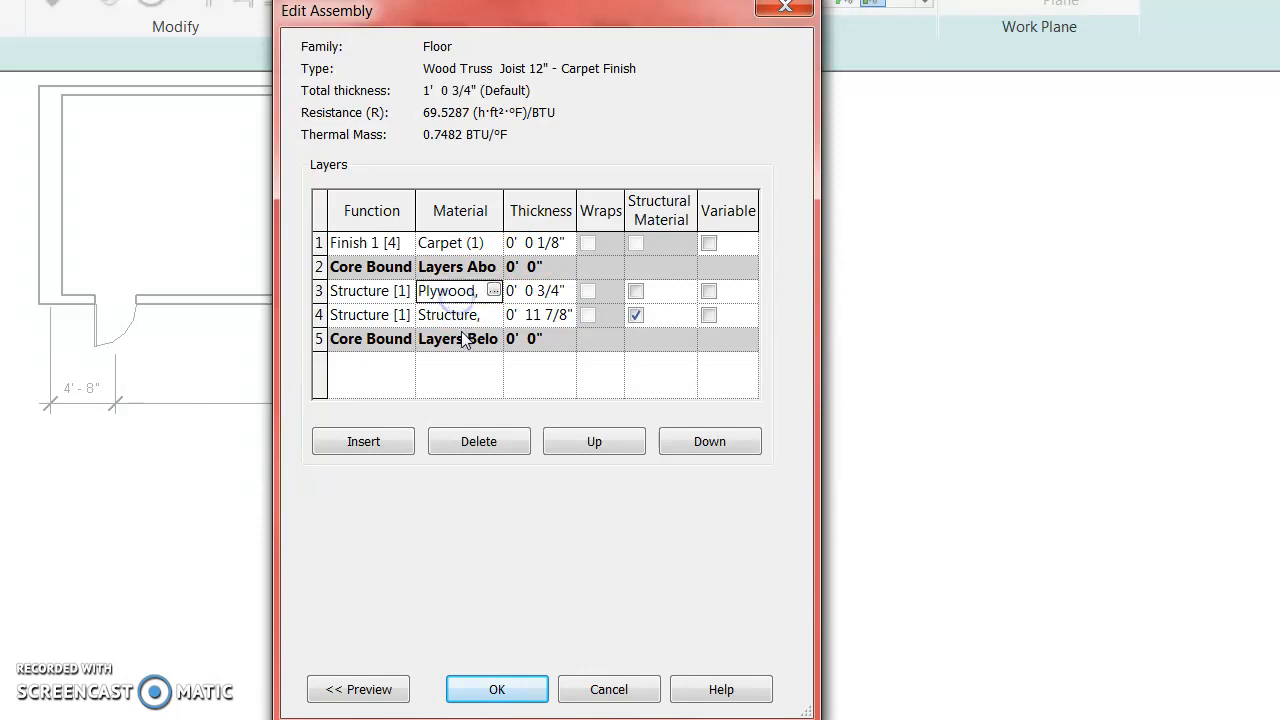
click(494, 291)
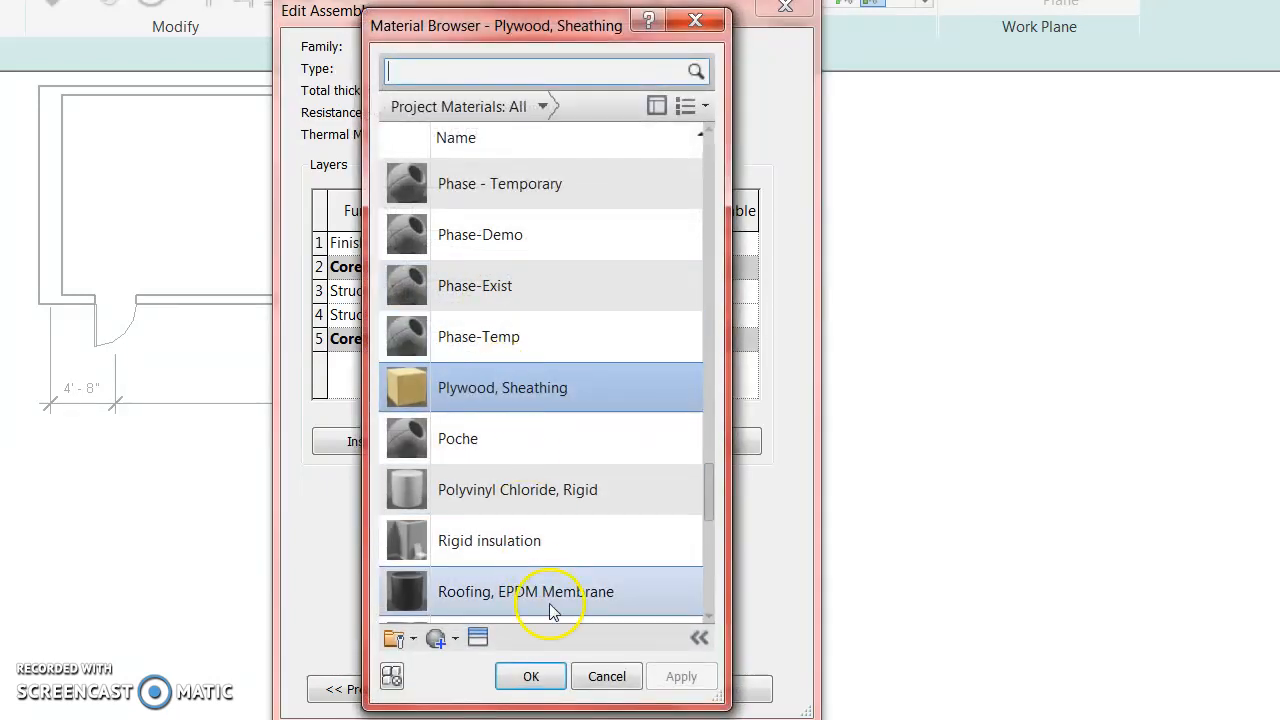
scroll(477, 606, down, 1)
click(600, 676)
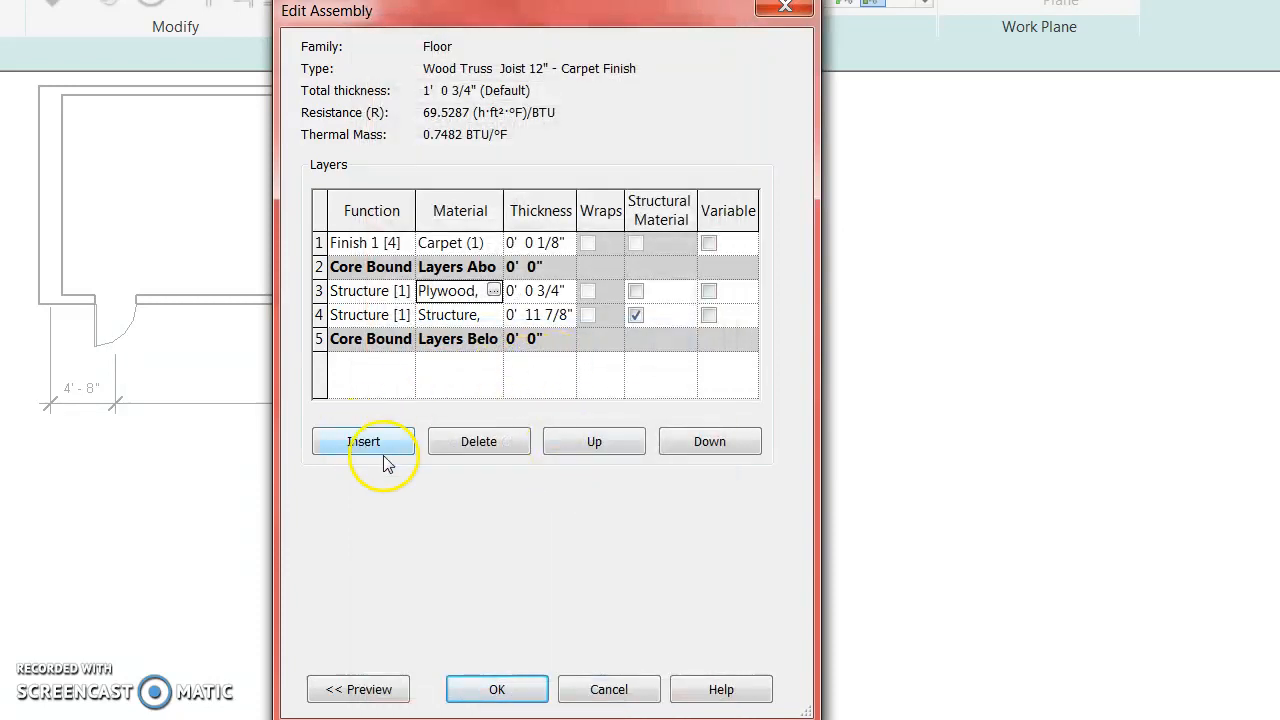
click(497, 689)
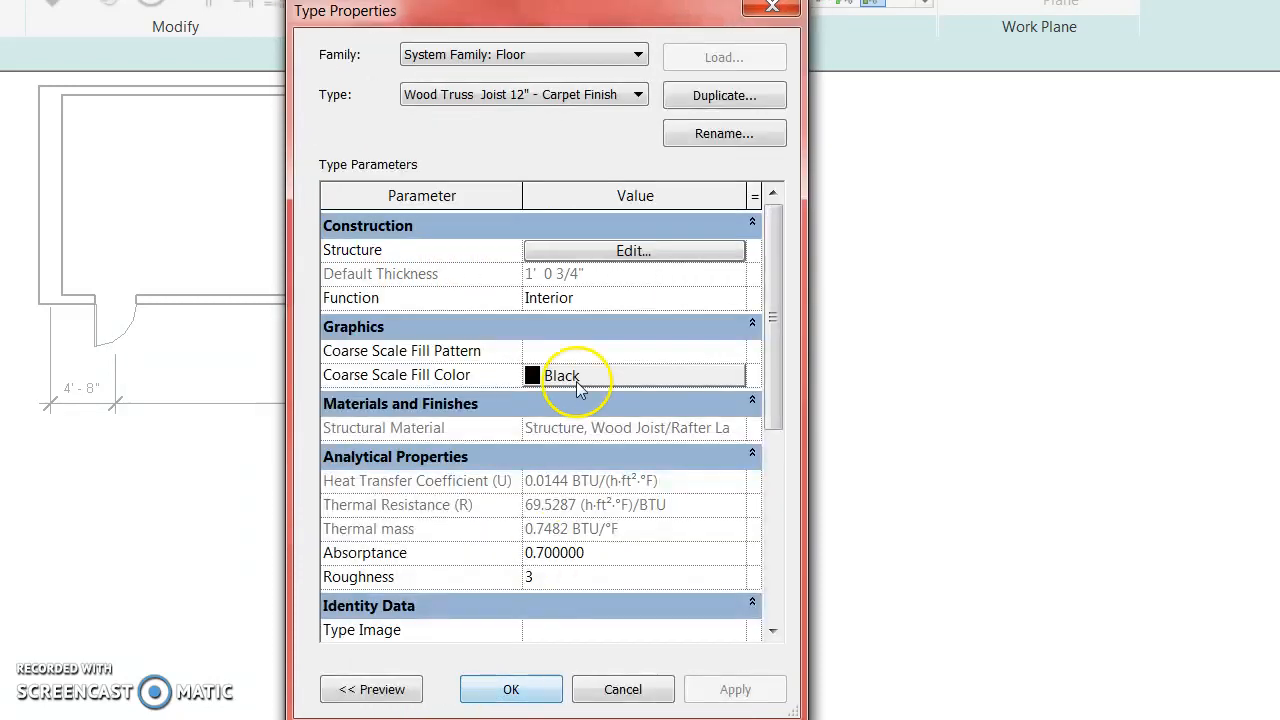
Set the coarse-scale fill colour to salmon pink (RGB 255-128-128) and close Type Properties.
click(571, 382)
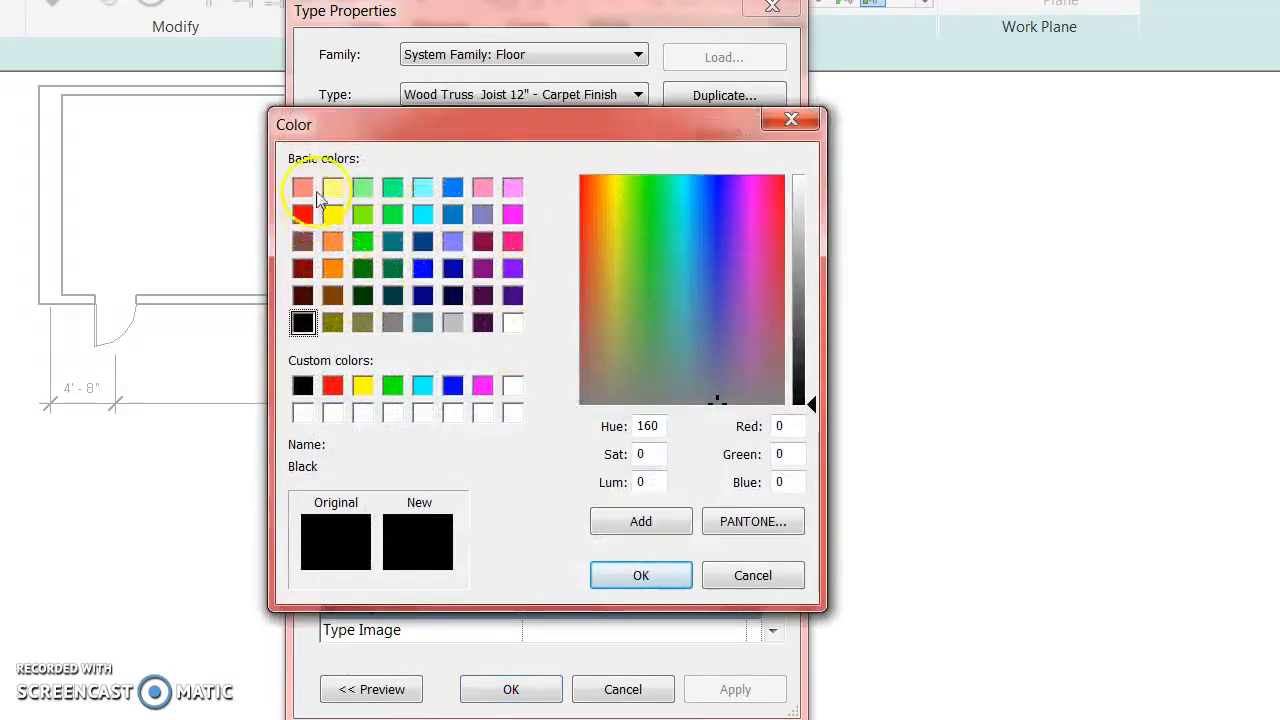
click(305, 192)
click(609, 573)
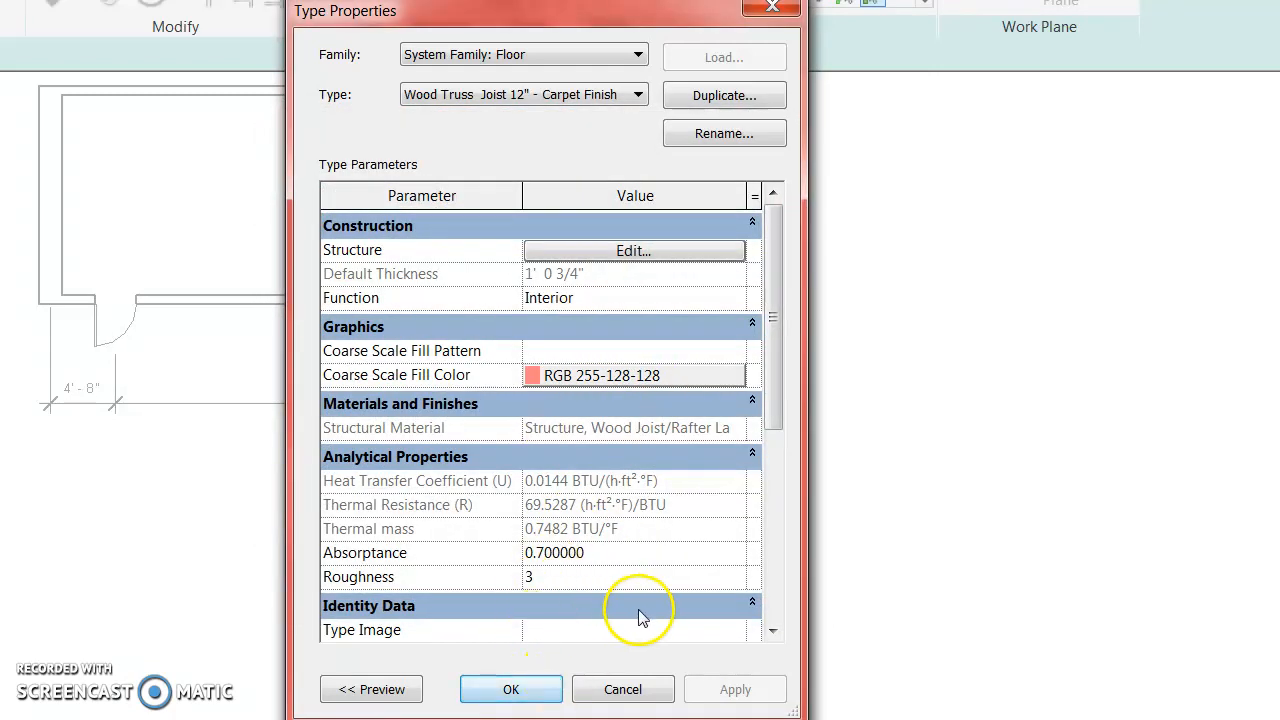
click(500, 690)
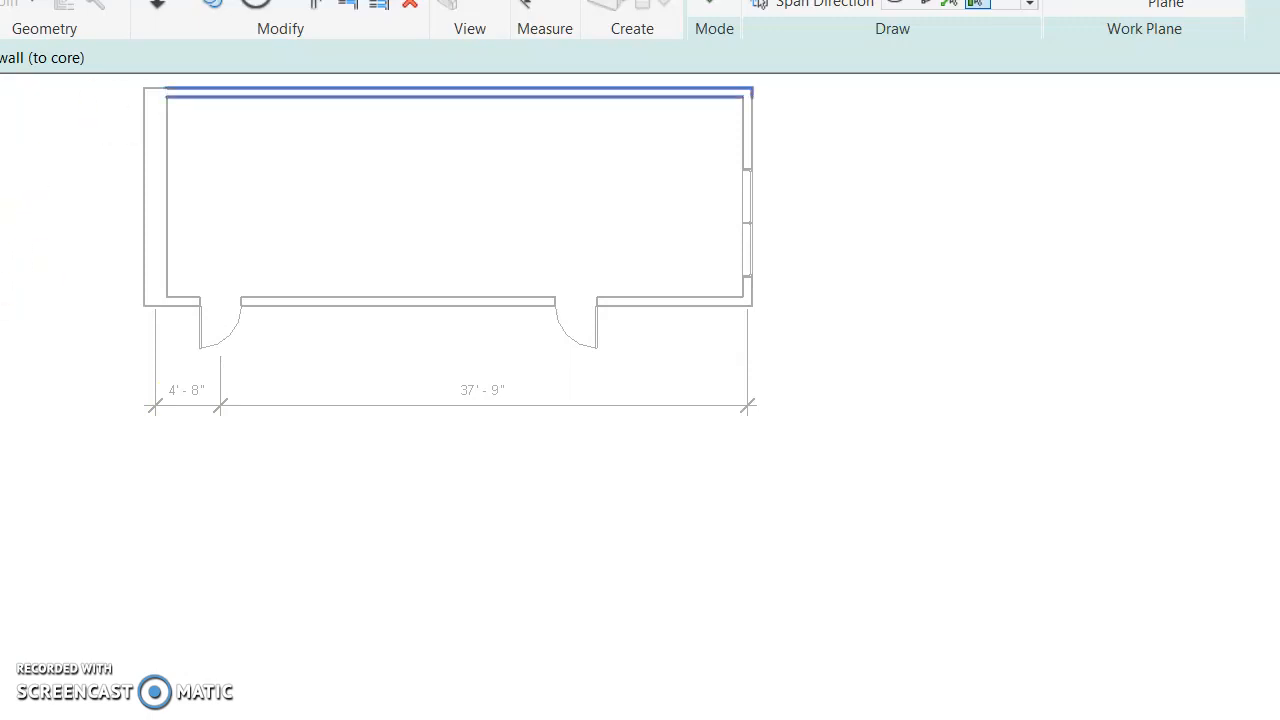
Sketch floor boundary lines along the inner faces of the top and right walls.
click(773, 51)
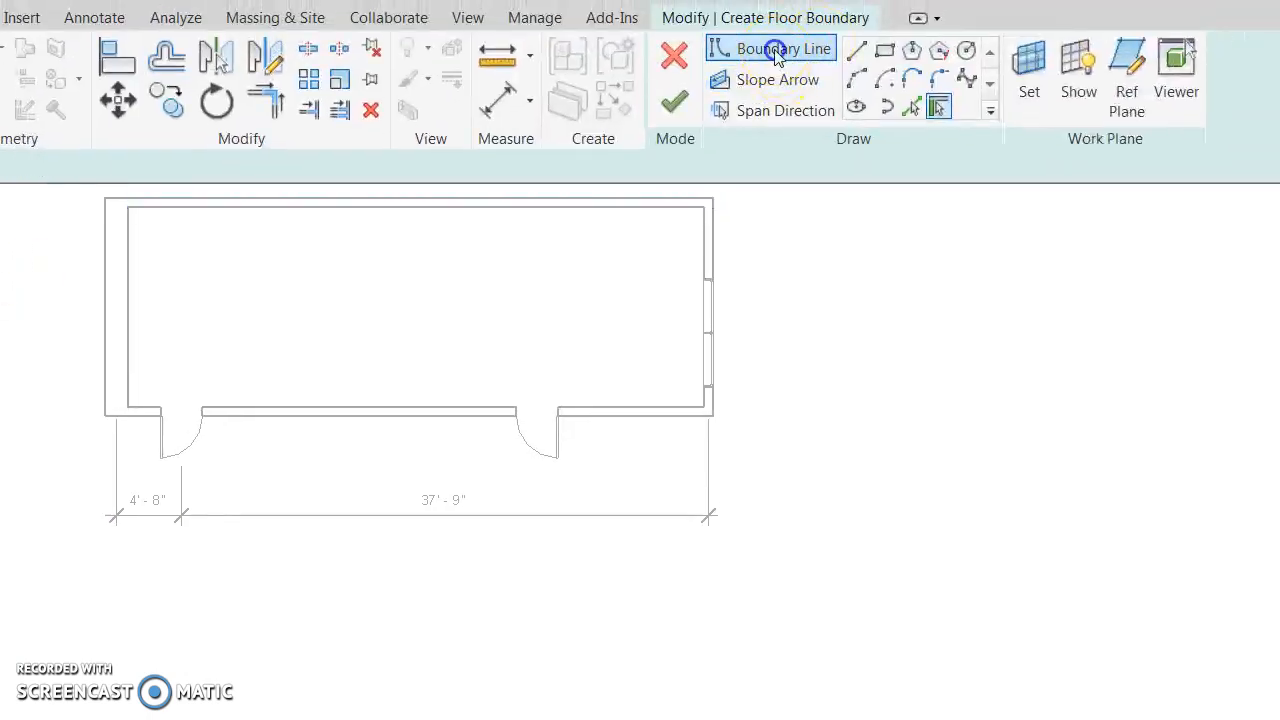
click(116, 207)
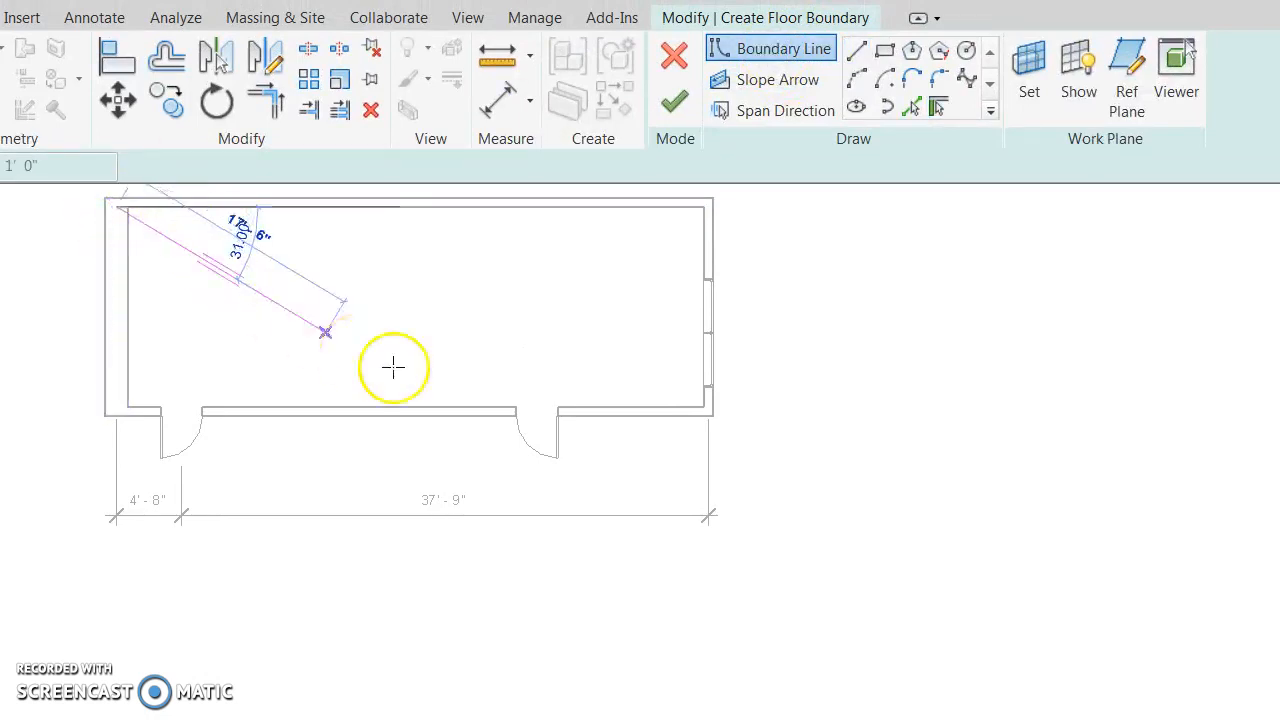
click(705, 207)
click(708, 410)
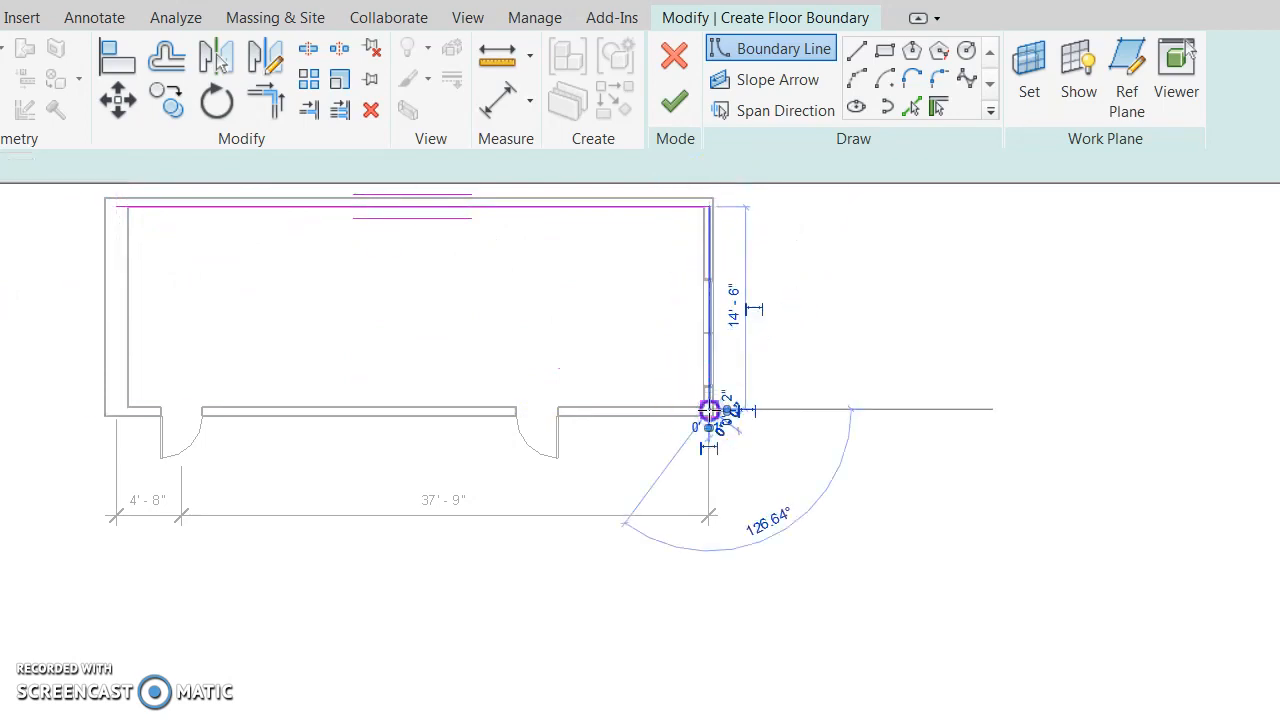
key(Escape)
key(Escape)
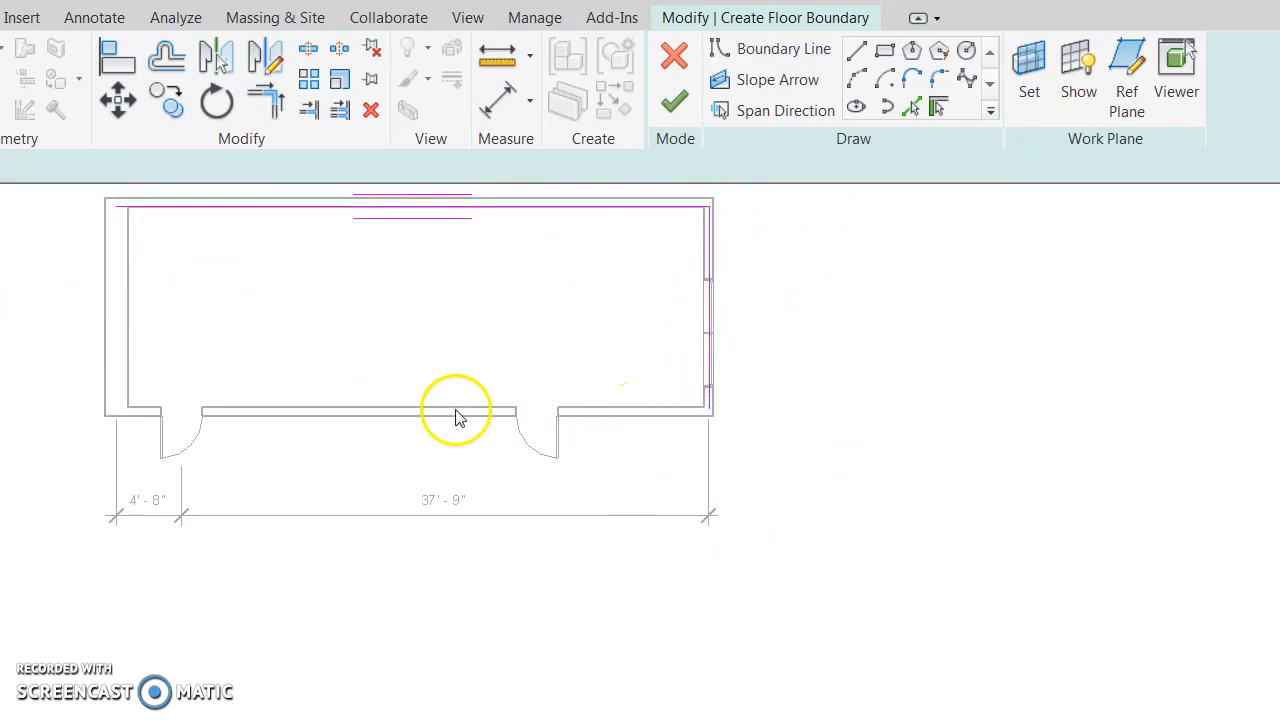
click(710, 402)
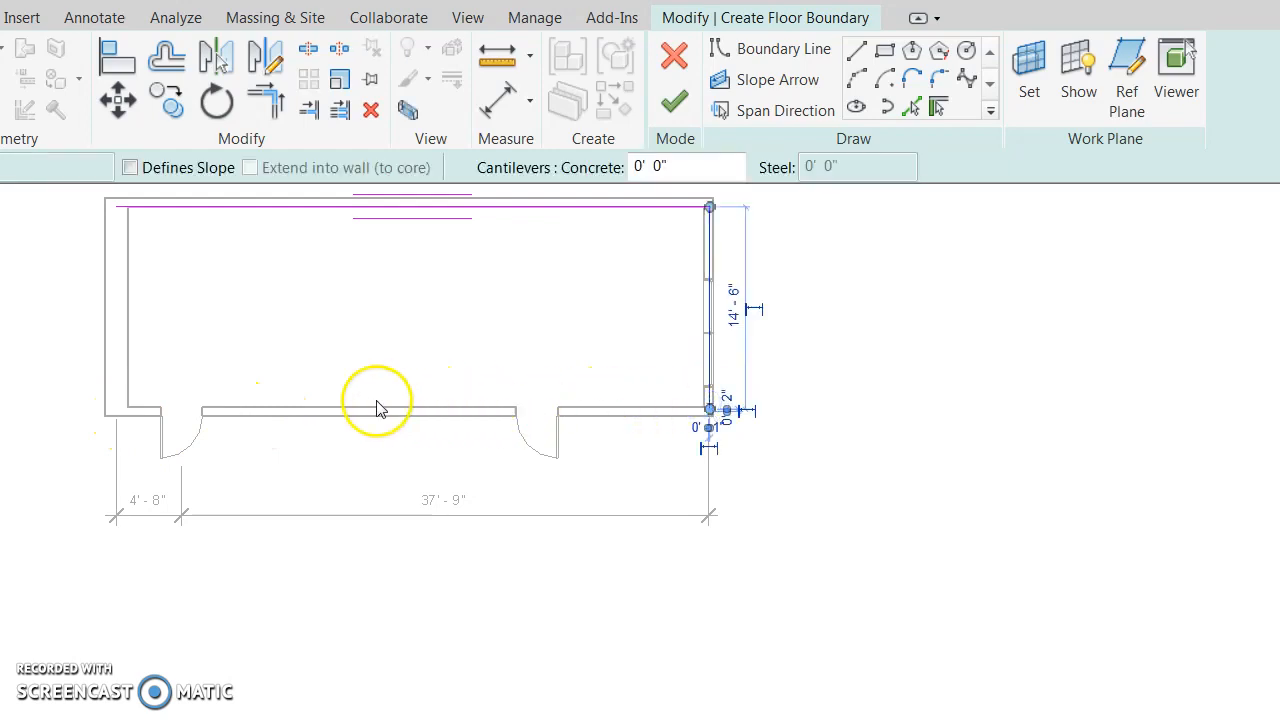
ctrl+click(390, 205)
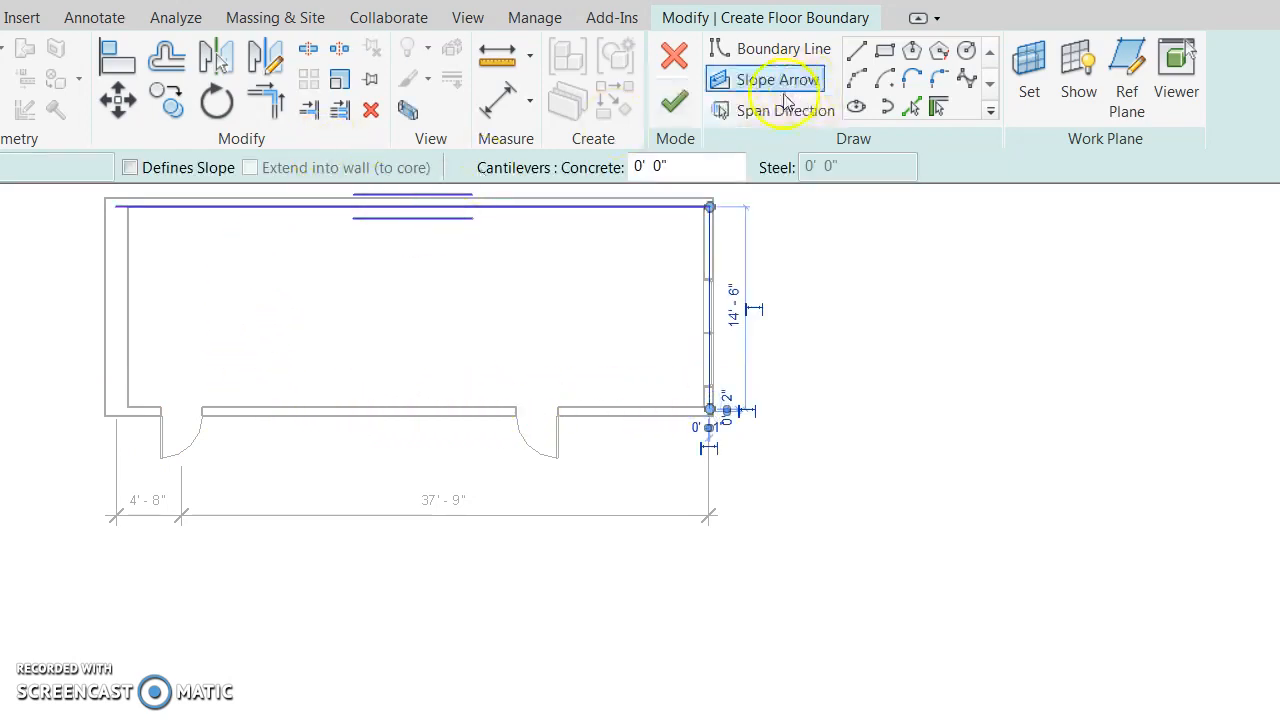
Add boundary lines along the left and bottom walls and finish the carpet floor.
click(792, 48)
click(116, 208)
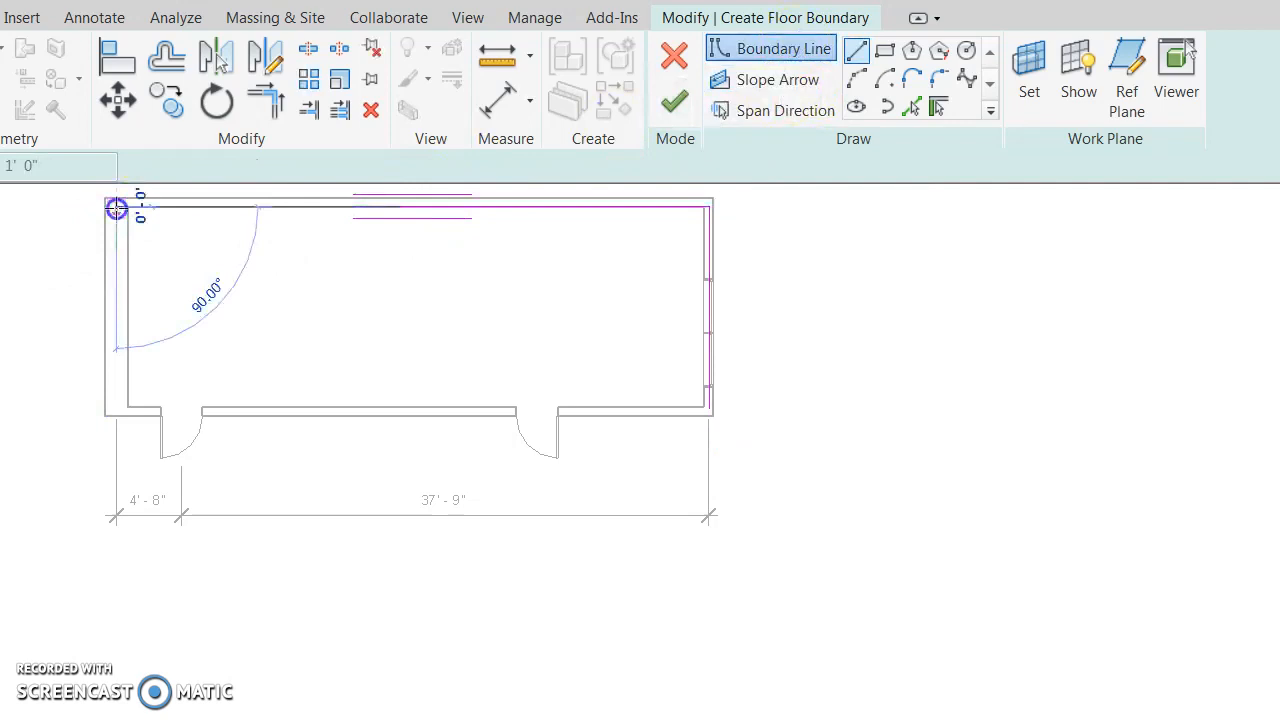
click(115, 407)
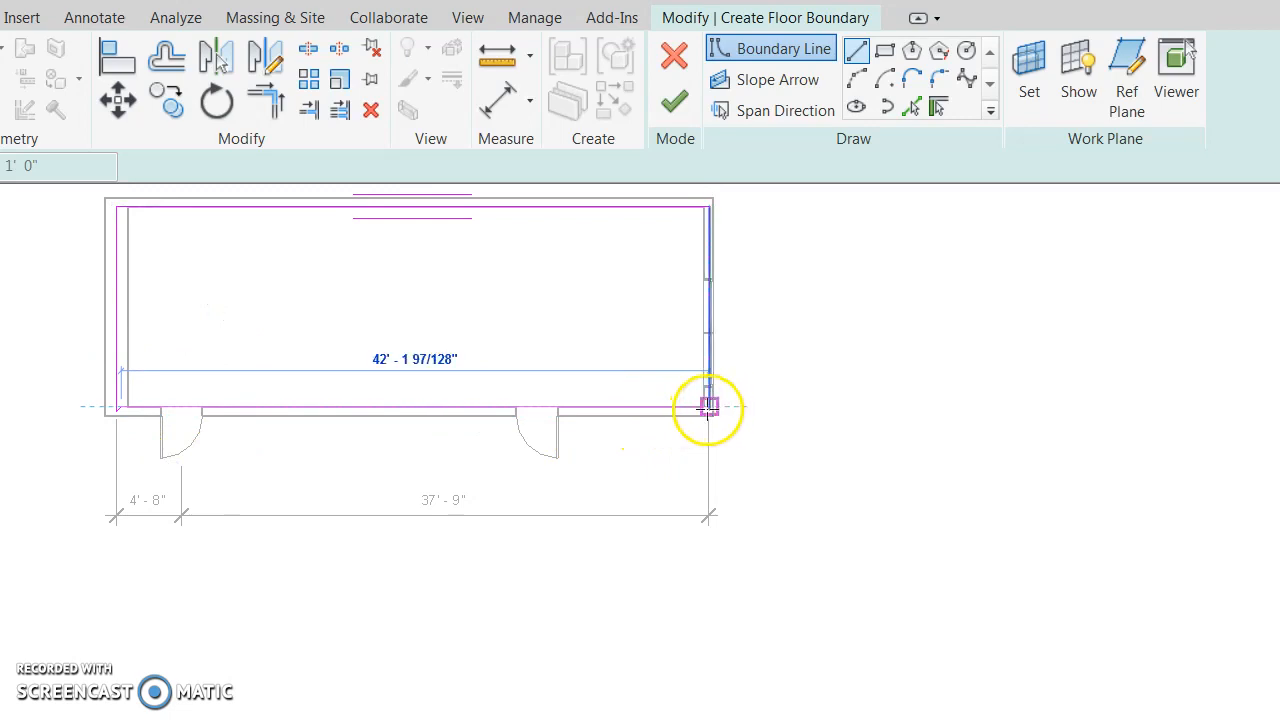
click(708, 408)
click(674, 101)
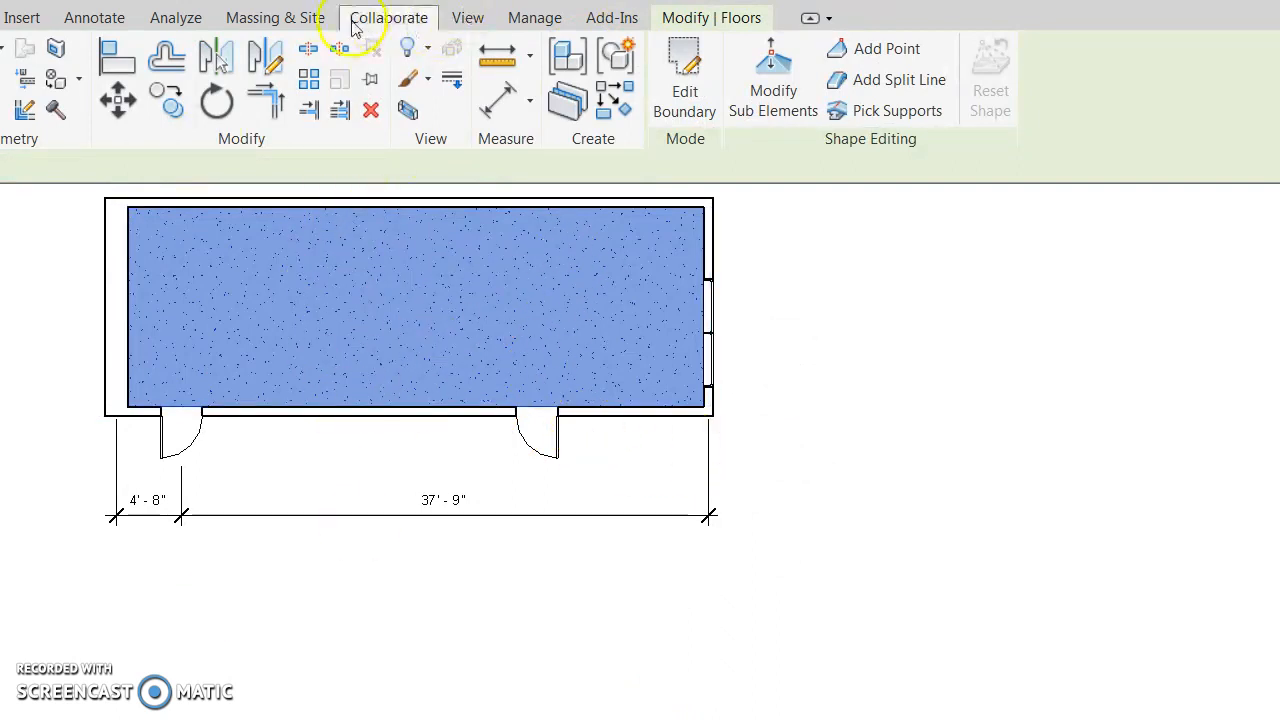
Open a 3D view and orbit to look into the classroom.
click(467, 18)
click(371, 57)
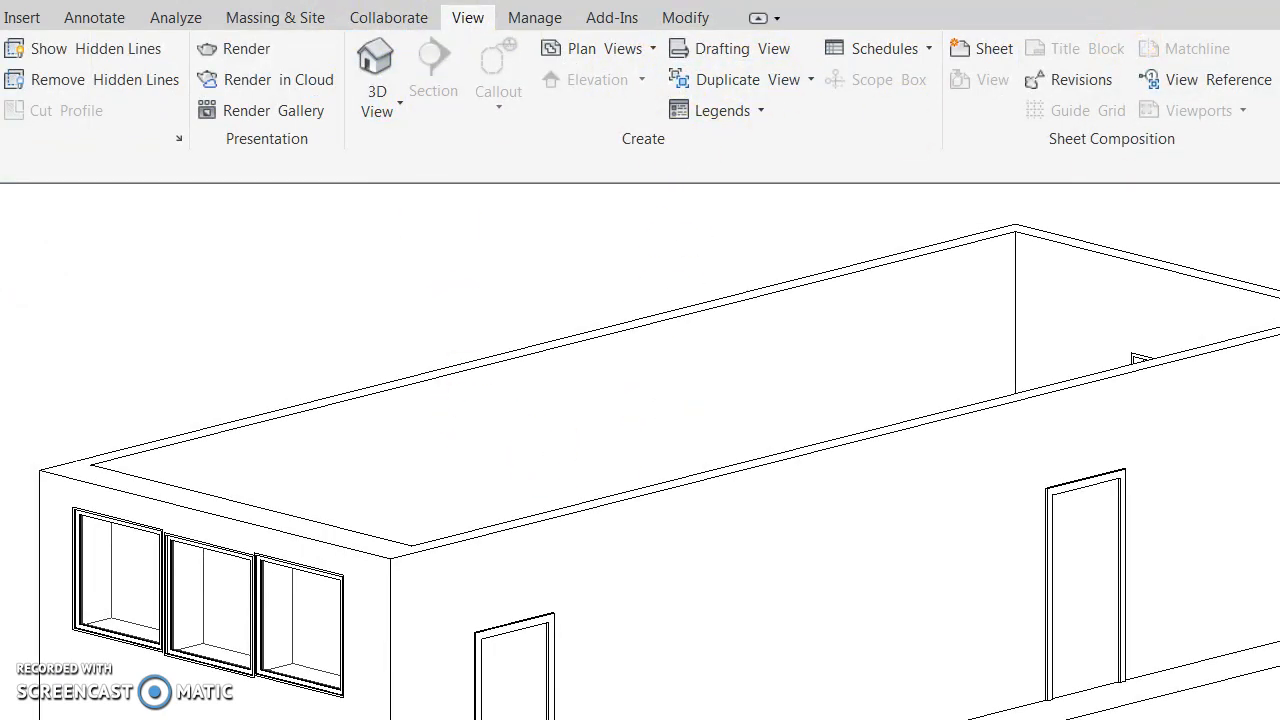
mouse_move(1207, 122)
mouse_down()
mouse_move(1238, 182)
mouse_move(1154, 160)
mouse_move(1180, 126)
mouse_up()
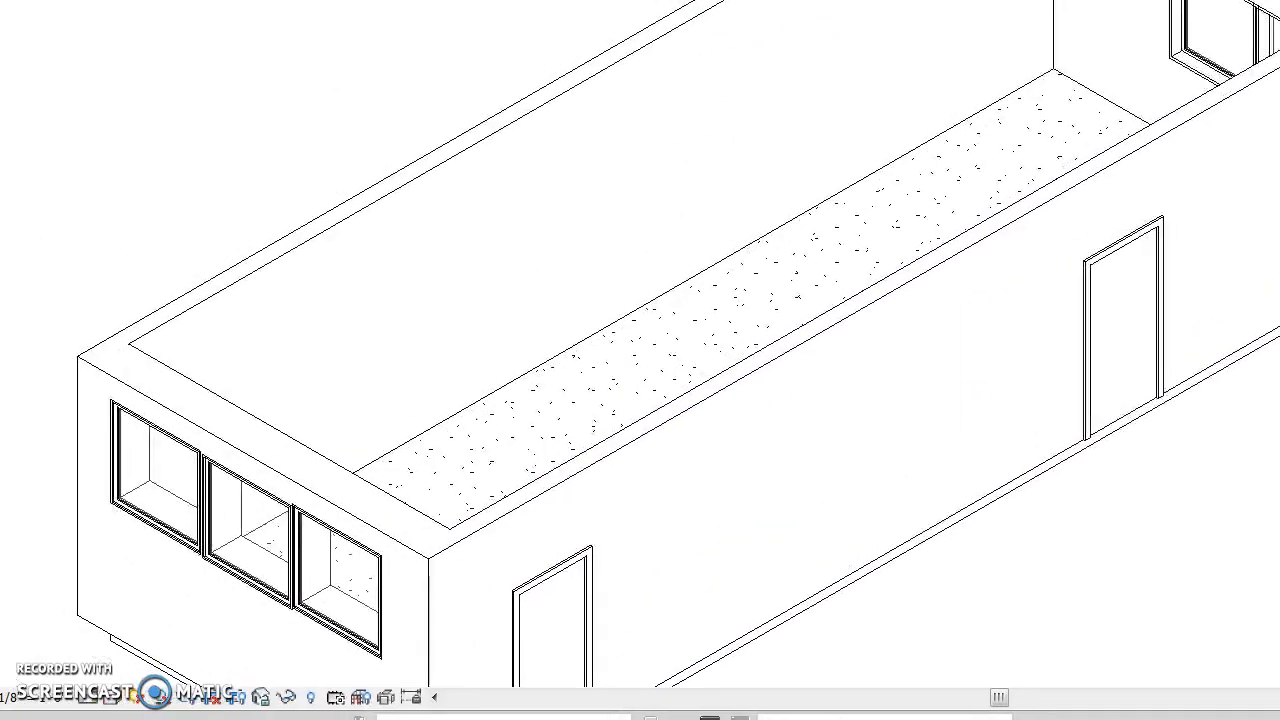
Switch the 3D view to Realistic visual style, then return to the Architecture tab.
click(91, 698)
click(117, 697)
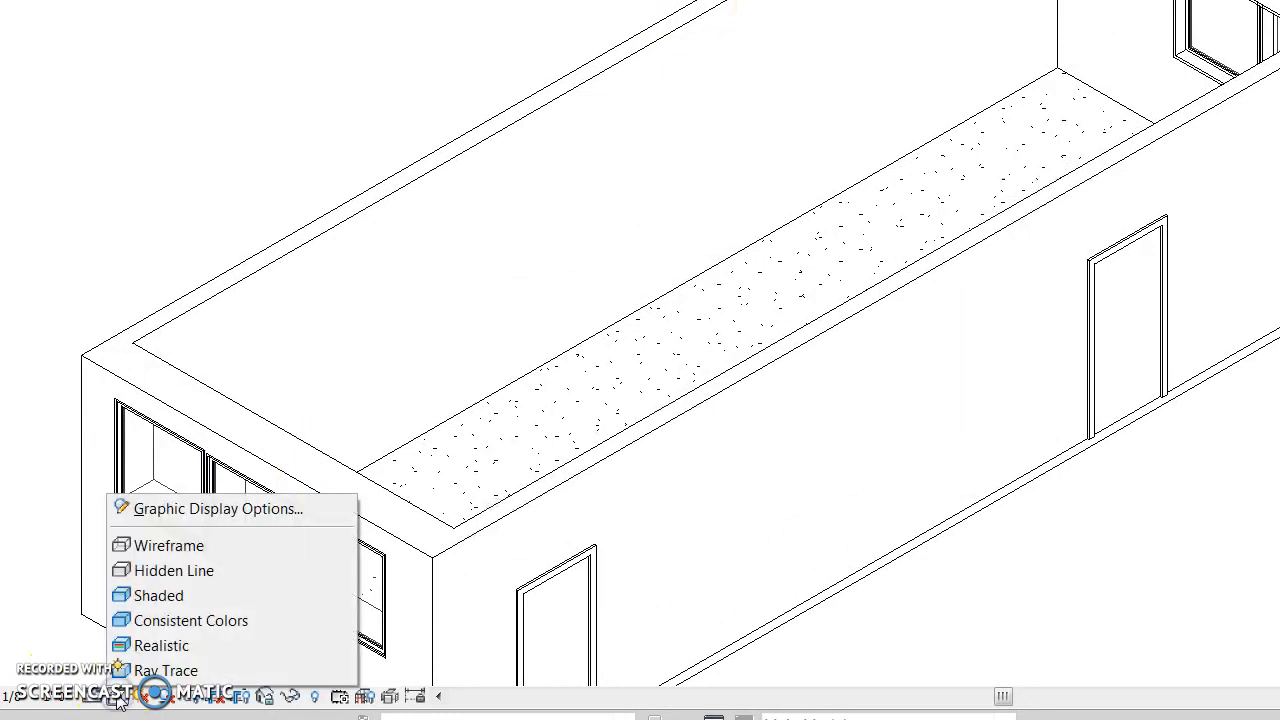
click(160, 645)
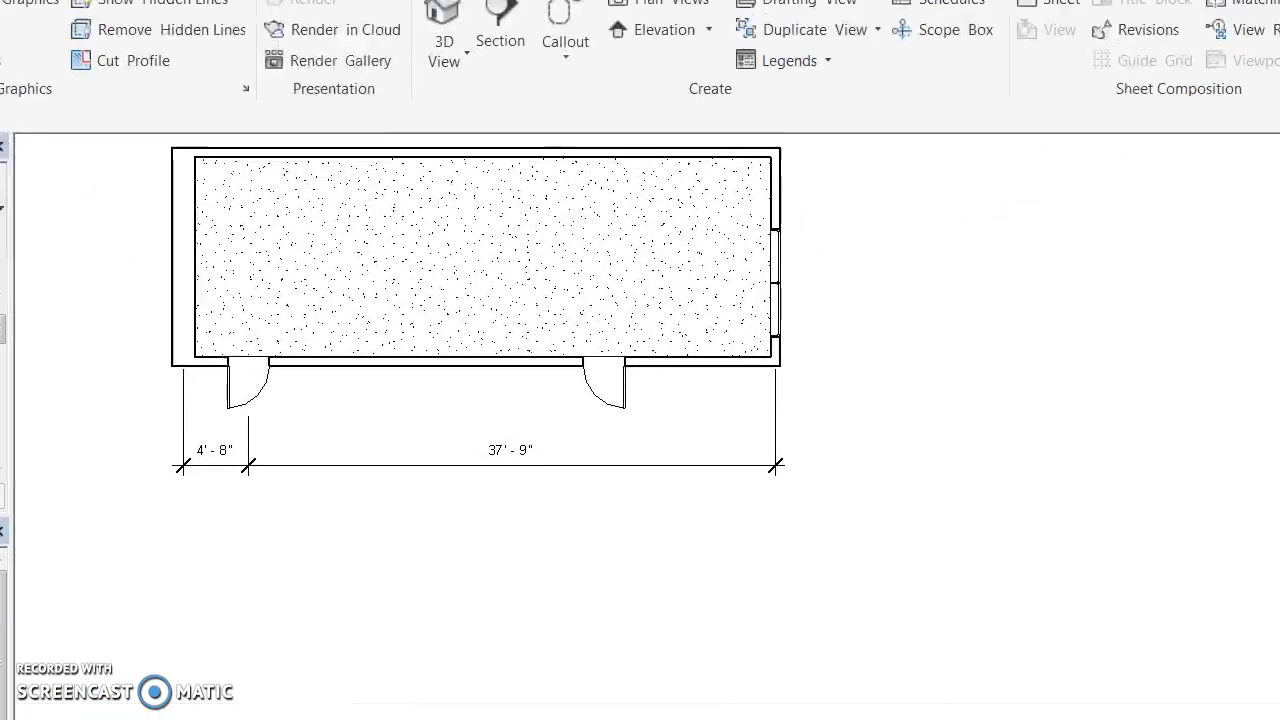
click(68, 19)
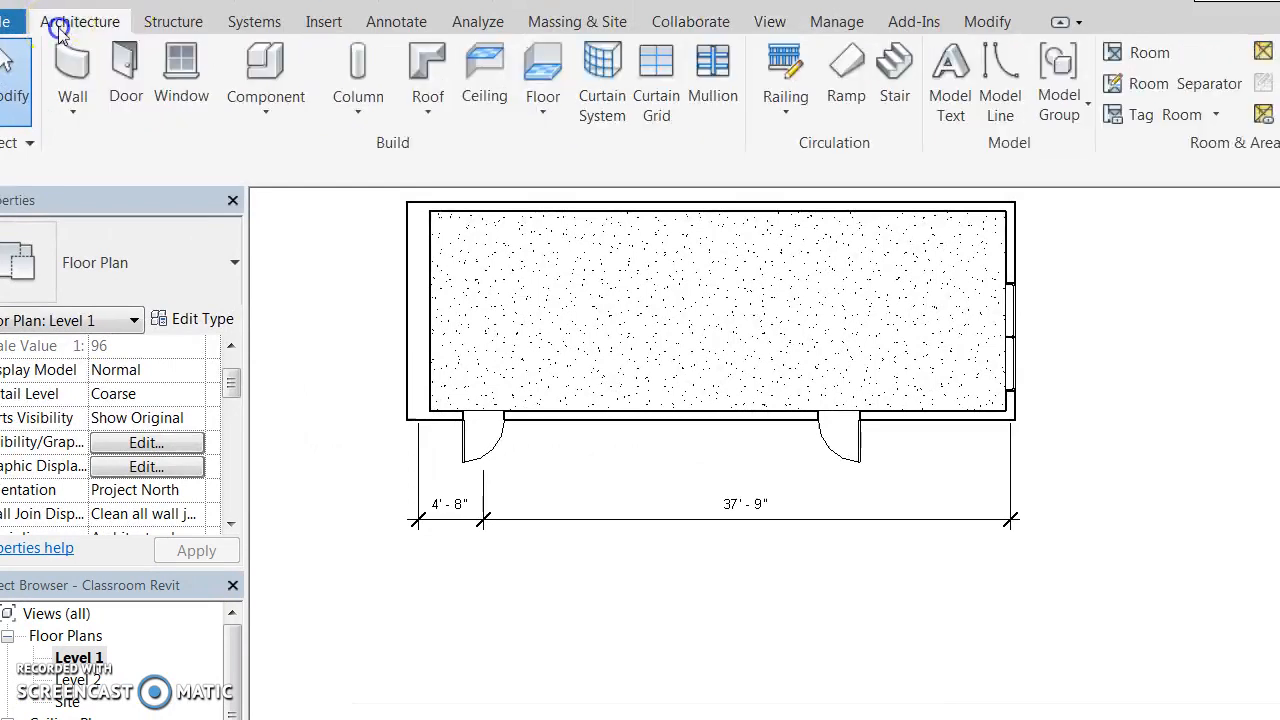